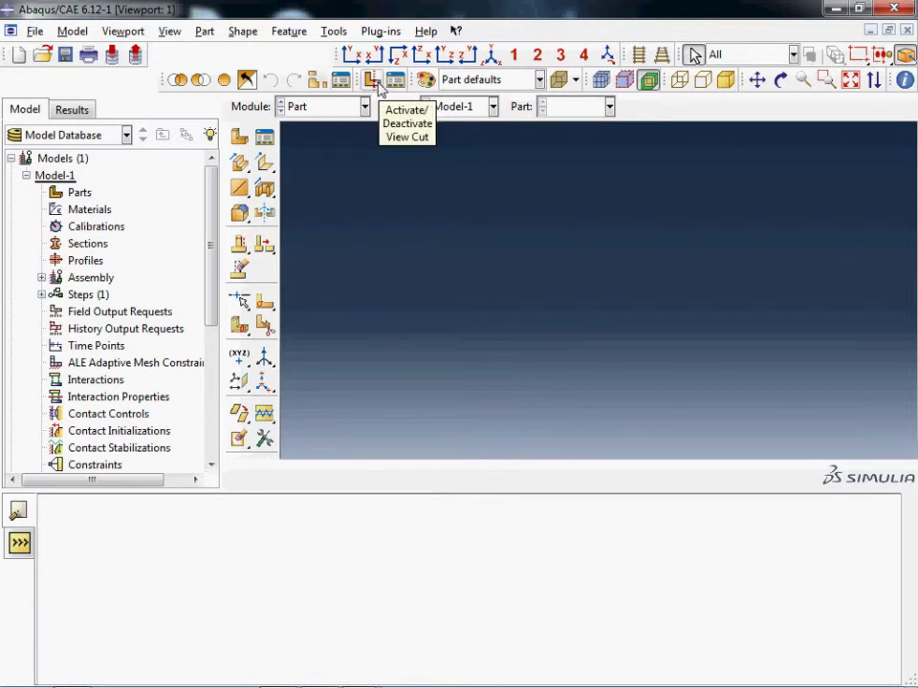
click(576, 84)
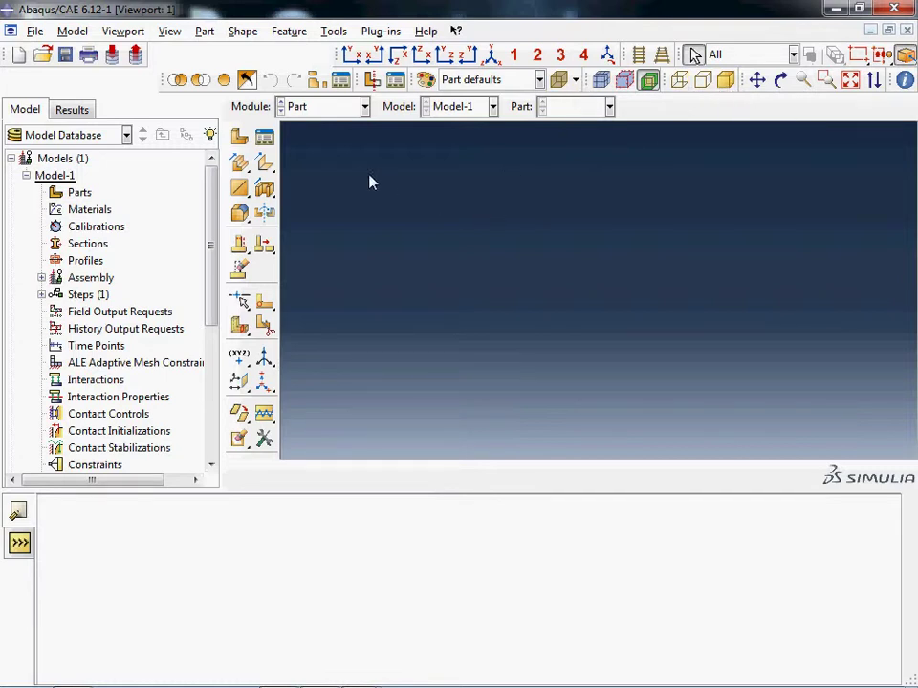
mouse_move(215, 187)
mouse_down()
mouse_move(206, 332)
mouse_move(203, 170)
mouse_up()
mouse_move(211, 184)
mouse_down()
mouse_move(213, 348)
mouse_move(213, 178)
mouse_up()
mouse_move(211, 184)
mouse_down()
mouse_move(212, 344)
mouse_move(219, 171)
mouse_up()
mouse_move(212, 187)
mouse_down()
mouse_move(208, 325)
mouse_move(212, 172)
mouse_up()
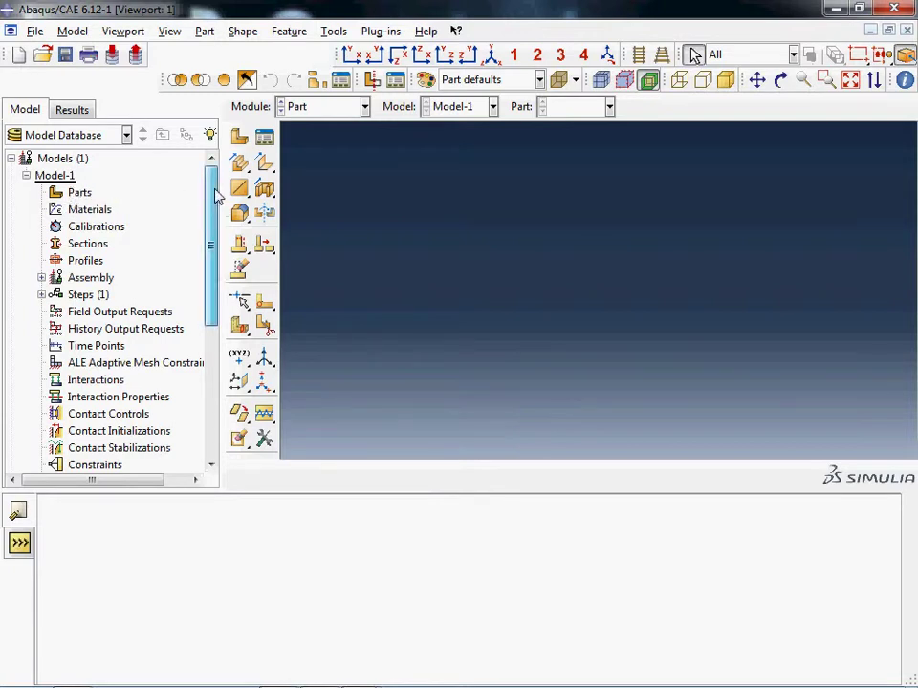
drag(214, 195, 190, 178)
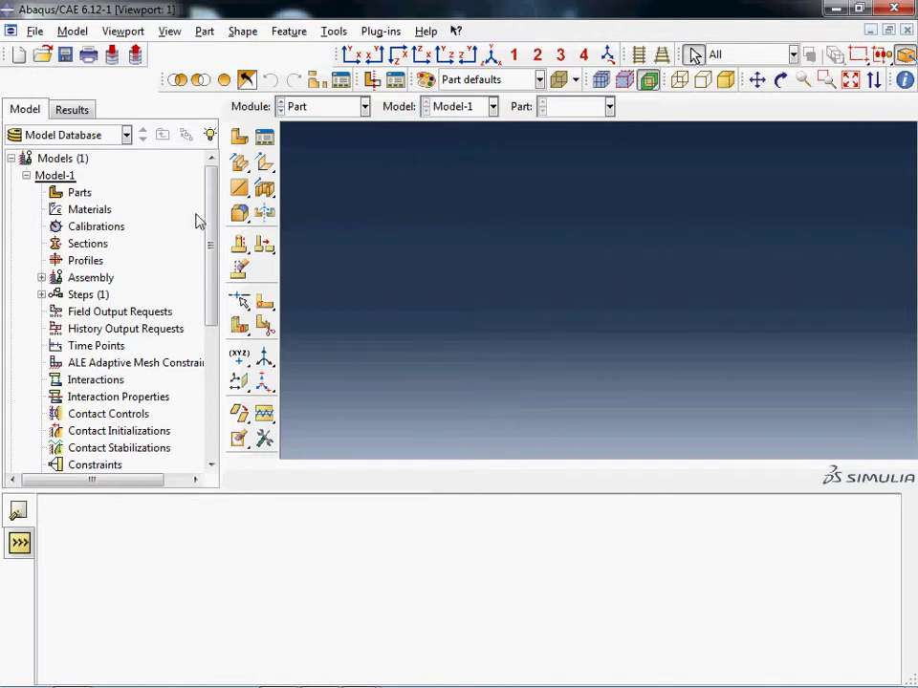
drag(211, 212, 211, 170)
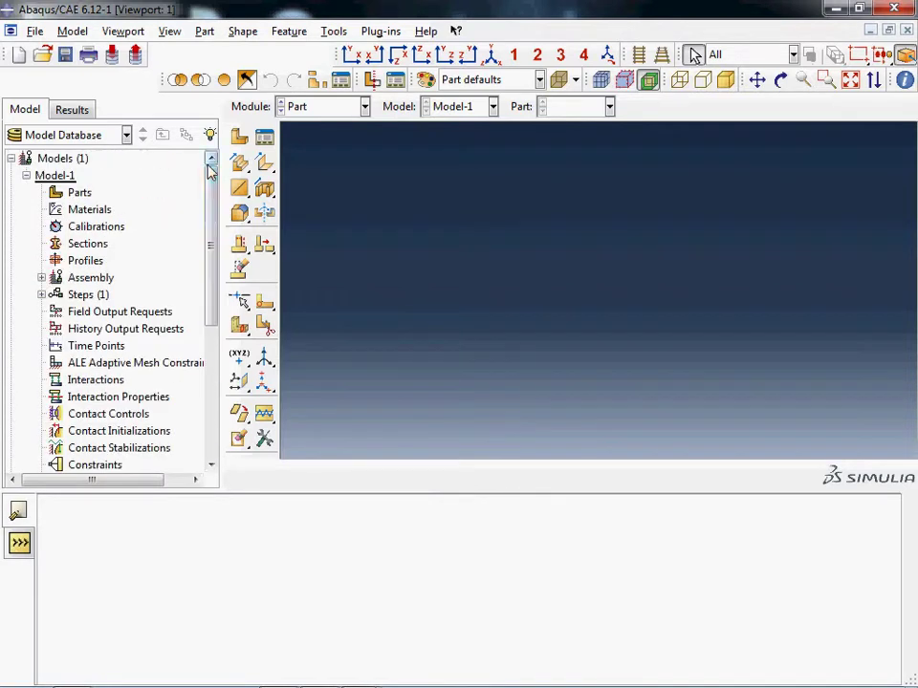
Step: Look through the Property, Assembly, Step and Interaction modules, then return to the Part module
click(364, 107)
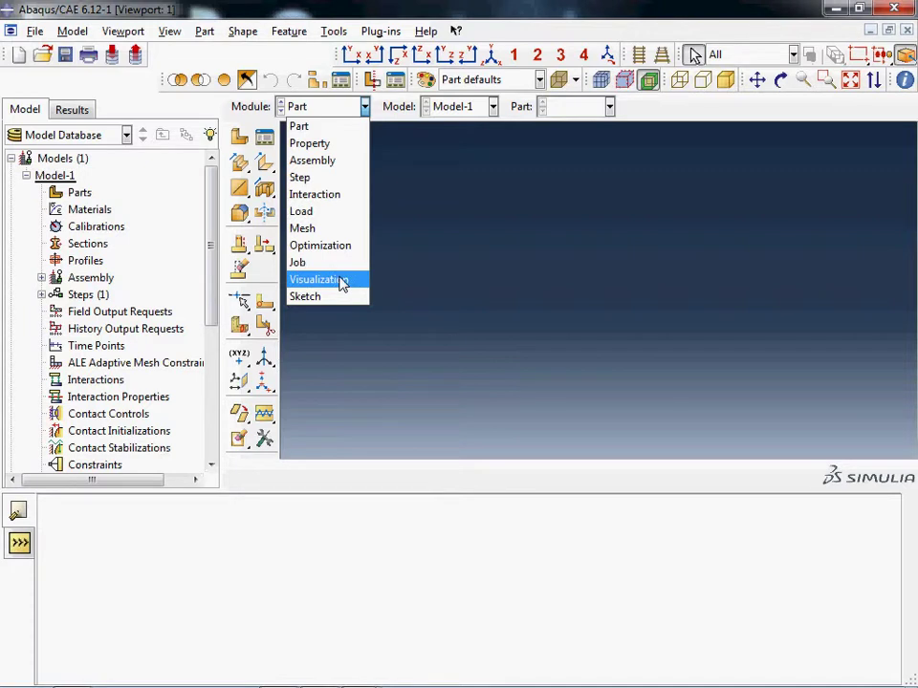
click(335, 144)
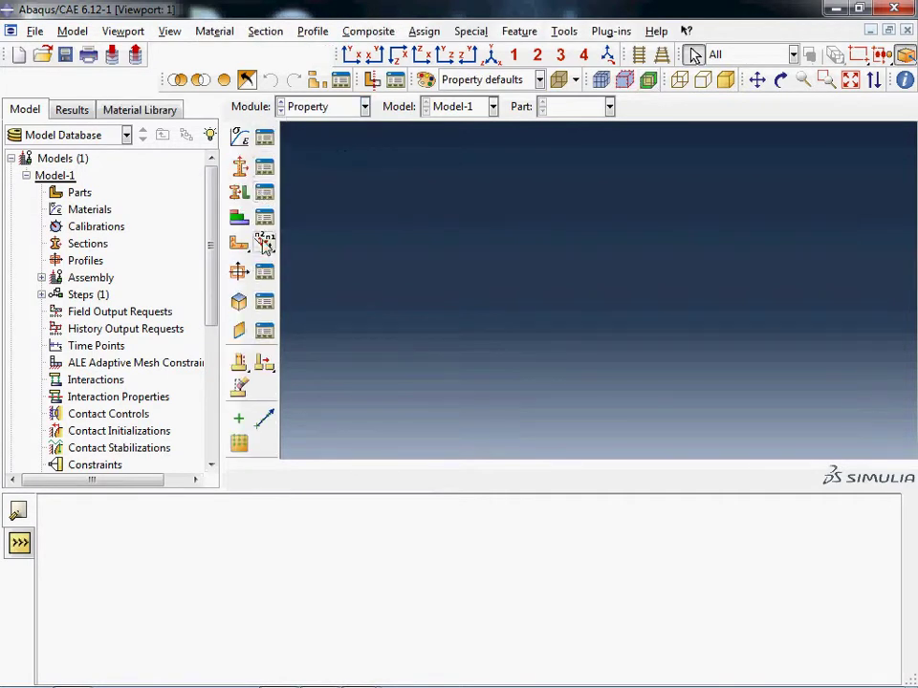
click(364, 107)
click(360, 159)
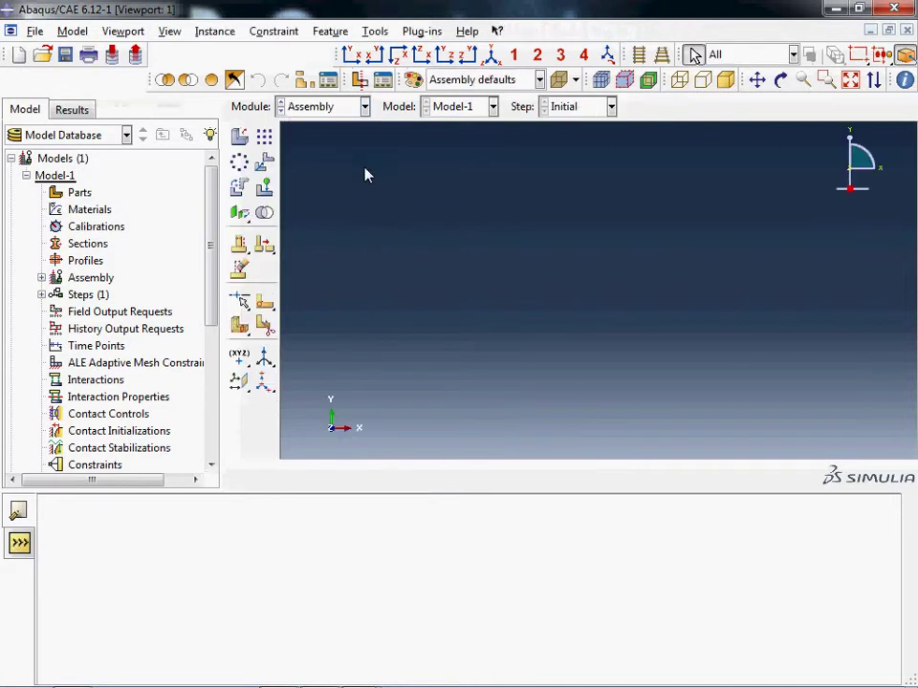
click(364, 106)
click(354, 177)
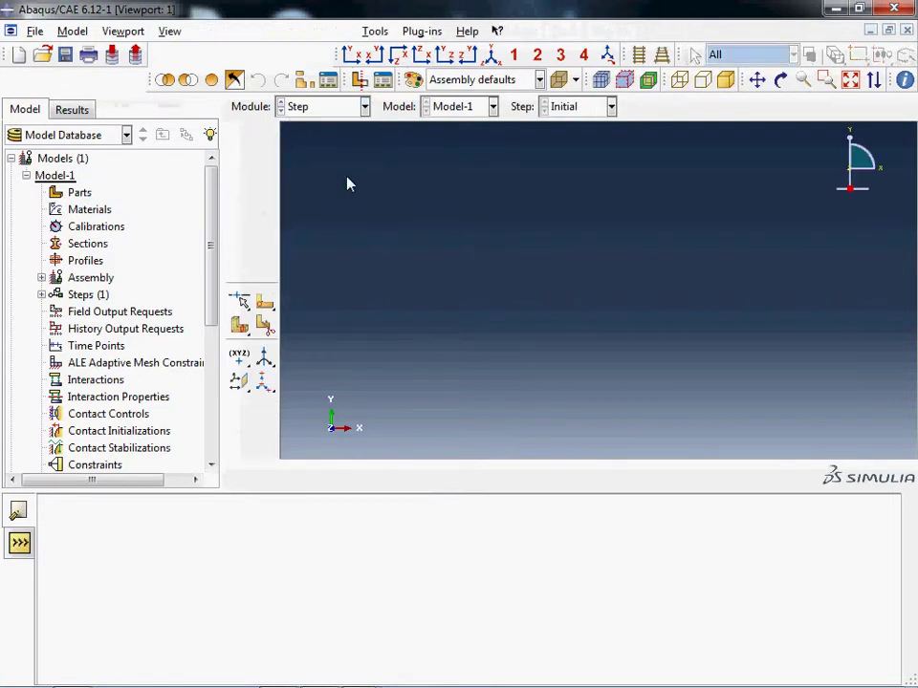
click(364, 106)
click(360, 196)
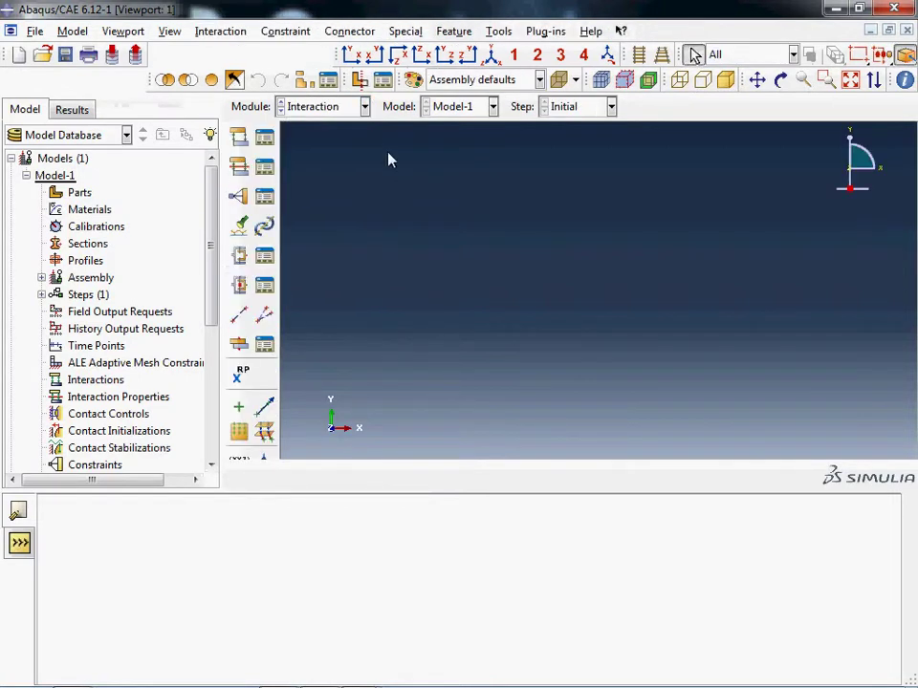
click(364, 106)
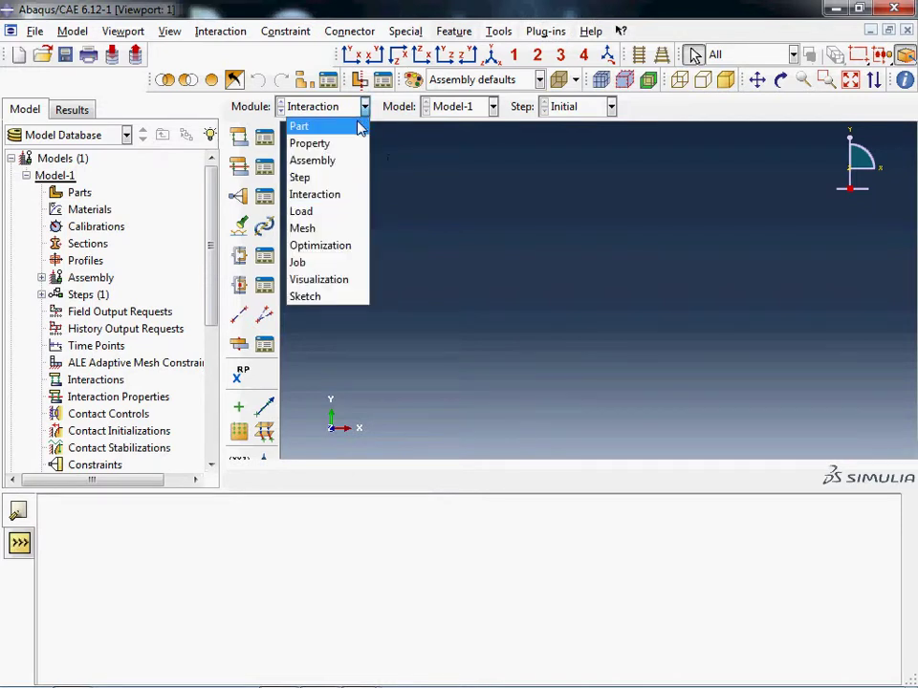
click(360, 127)
click(365, 106)
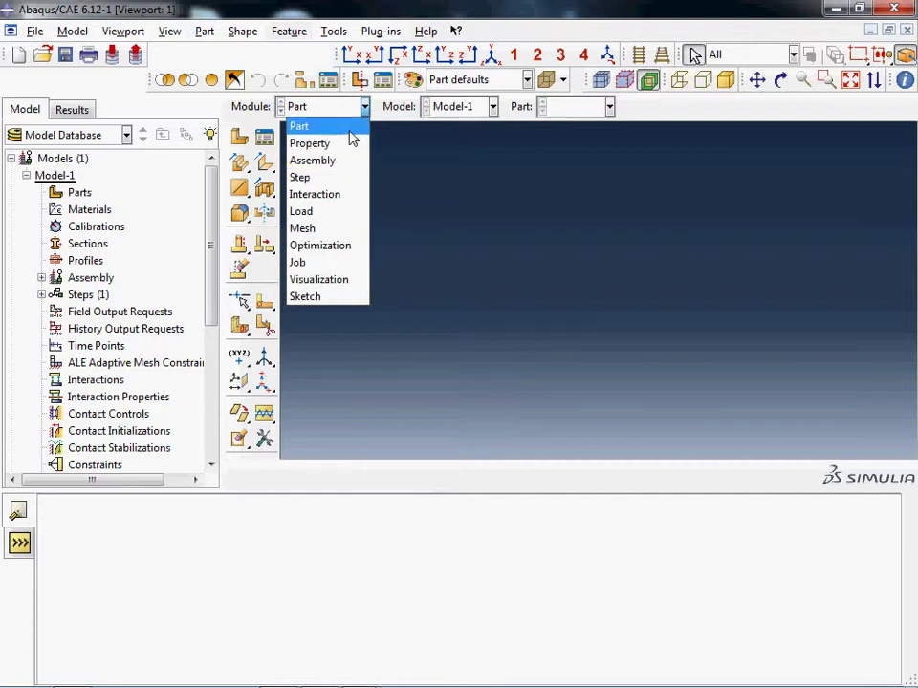
click(489, 263)
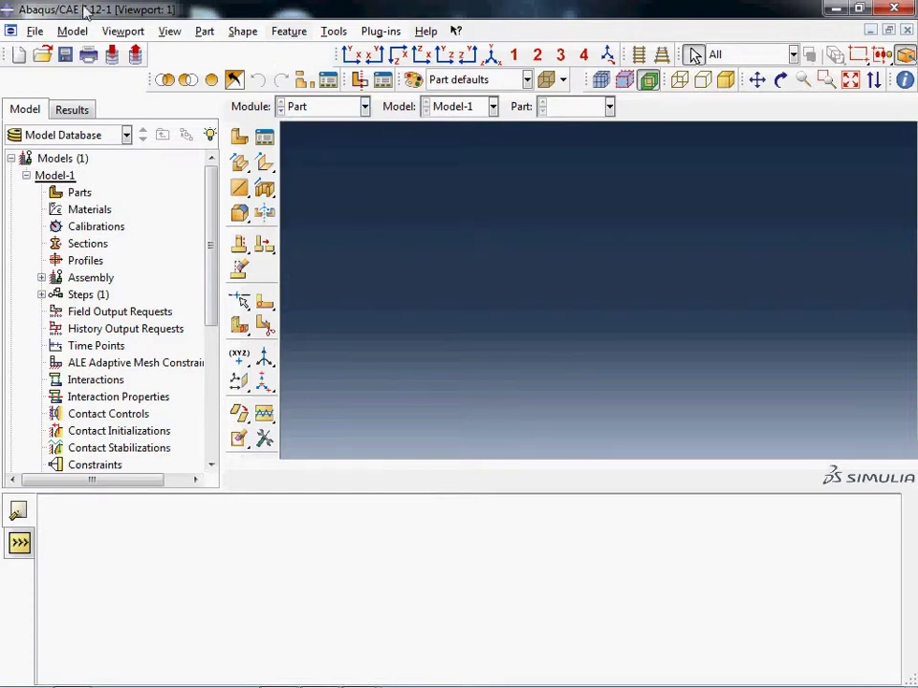
Step: Browse for a new work directory and create a folder named practicaAbaqus on drive F
click(38, 34)
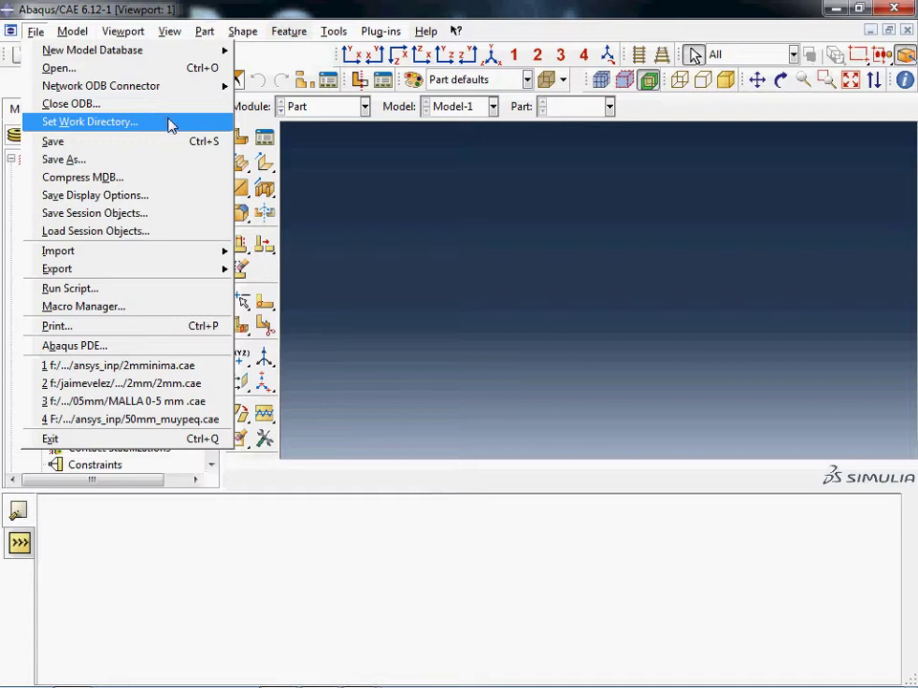
click(110, 127)
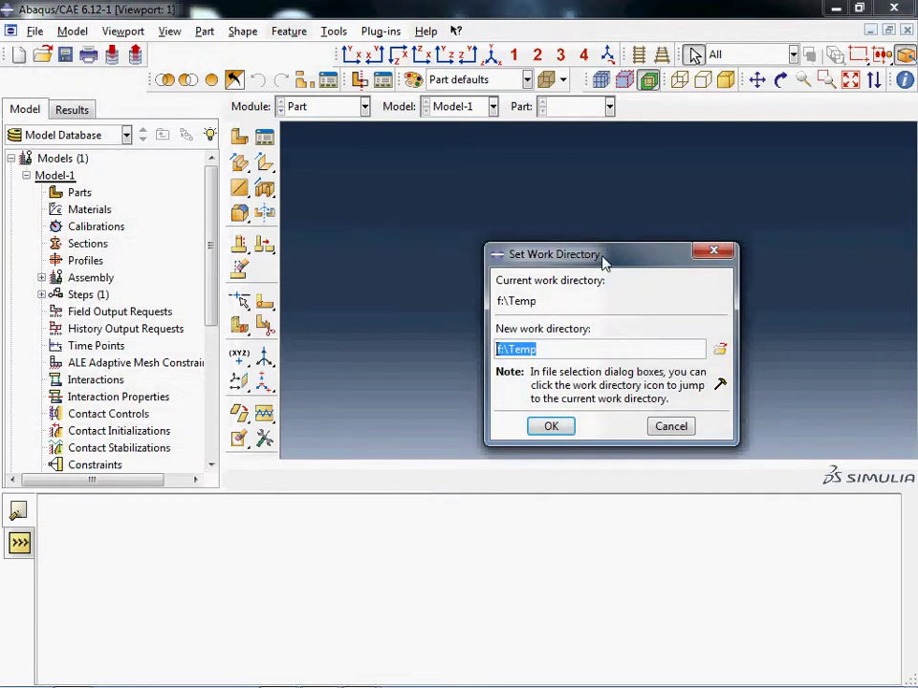
drag(604, 260, 441, 110)
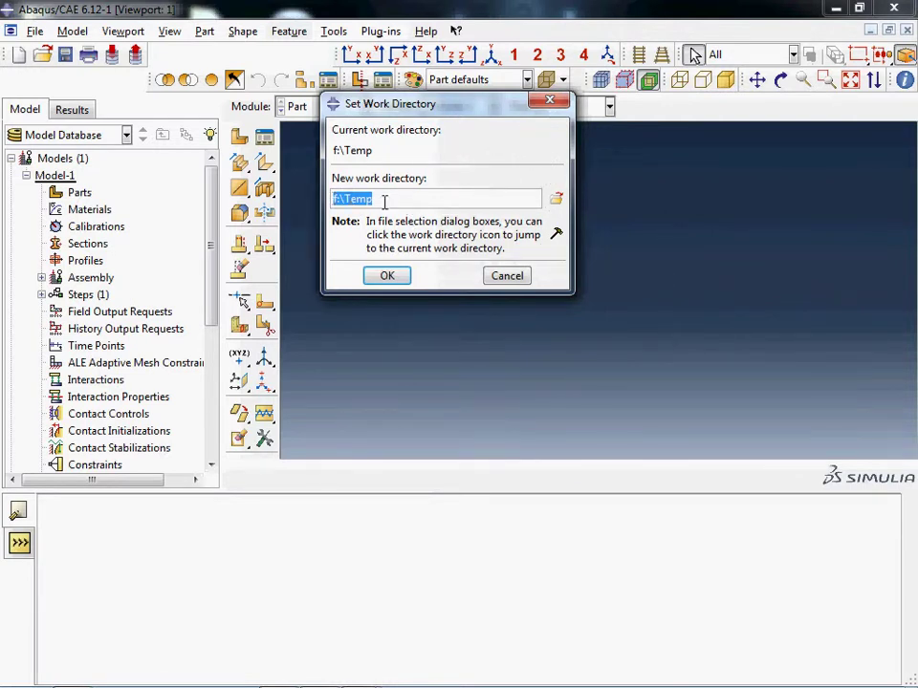
click(556, 200)
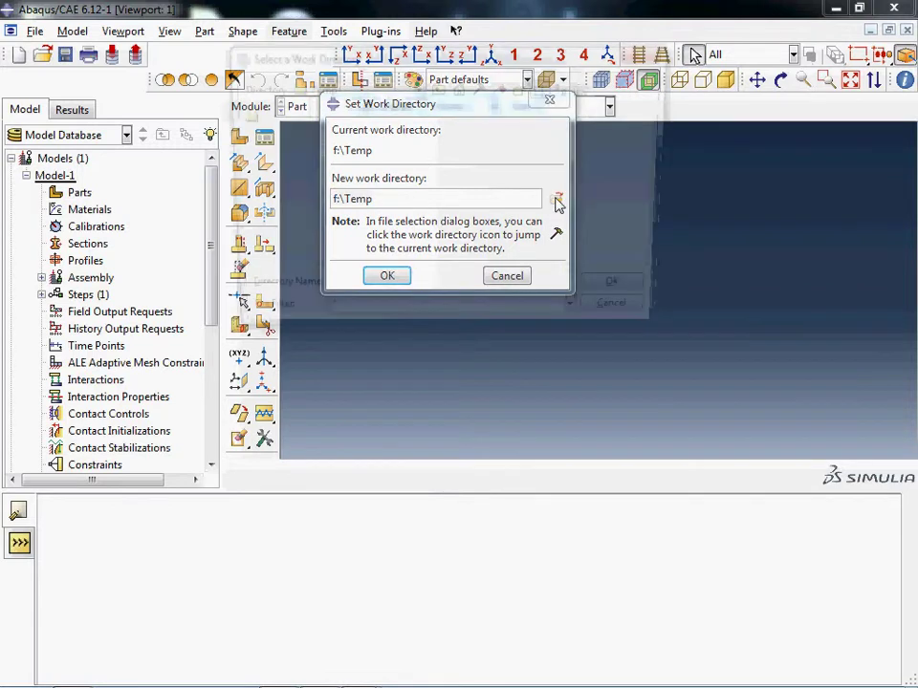
click(444, 89)
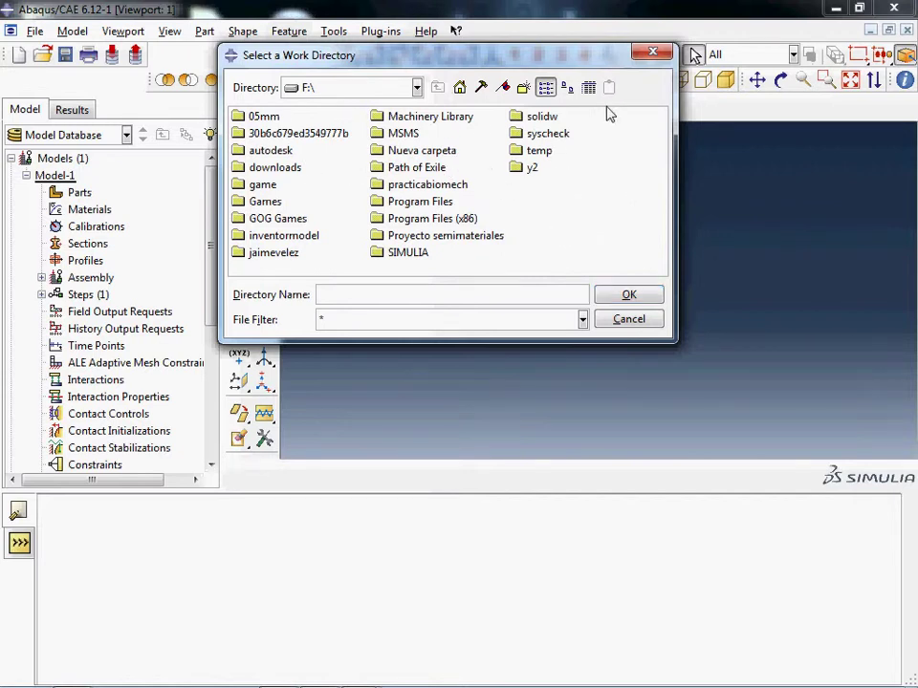
click(524, 88)
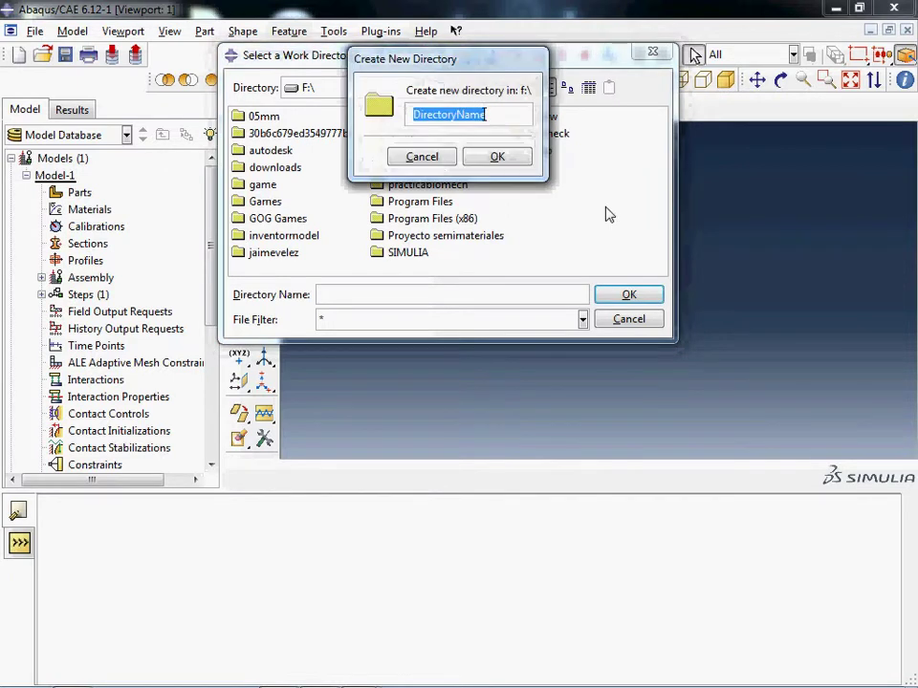
text(practica)
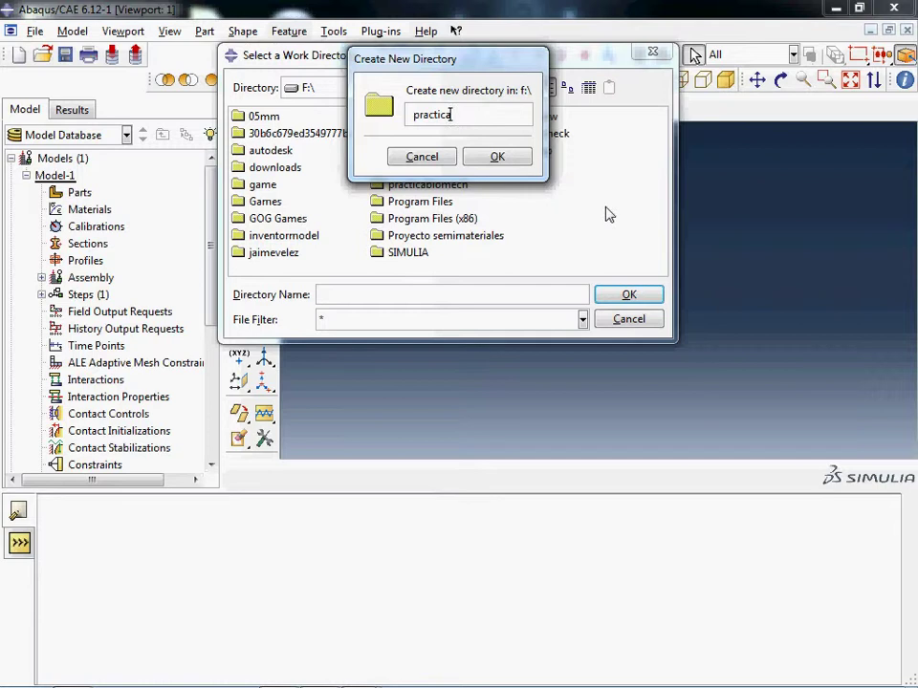
text(Abaqus)
click(498, 157)
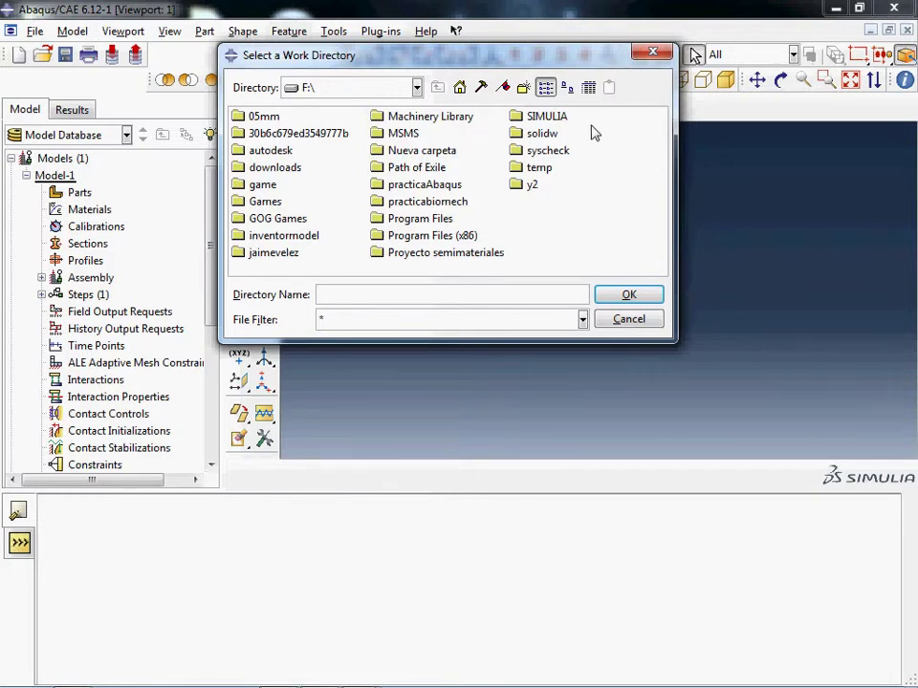
Step: Set the practicaAbaqus folder on drive F as the work directory
click(442, 191)
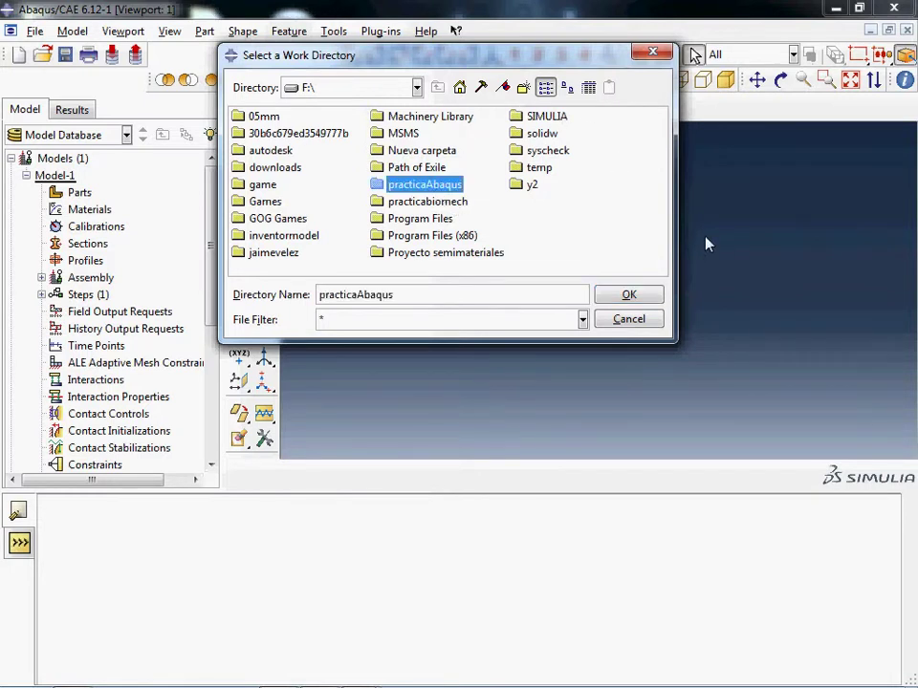
click(628, 295)
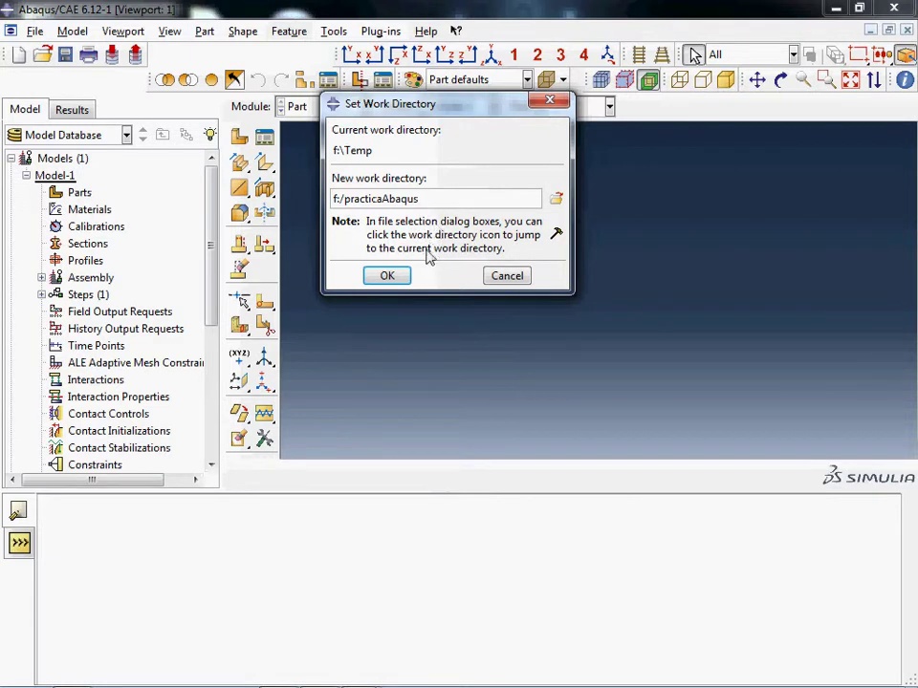
click(385, 275)
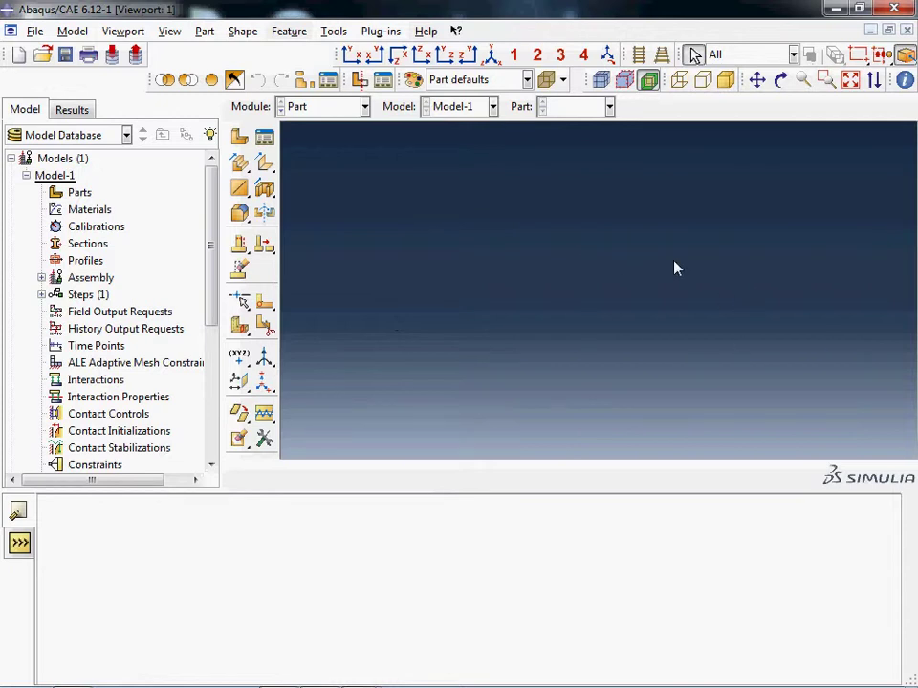
Step: Save the model database as P1 in the practicaAbaqus folder
click(34, 30)
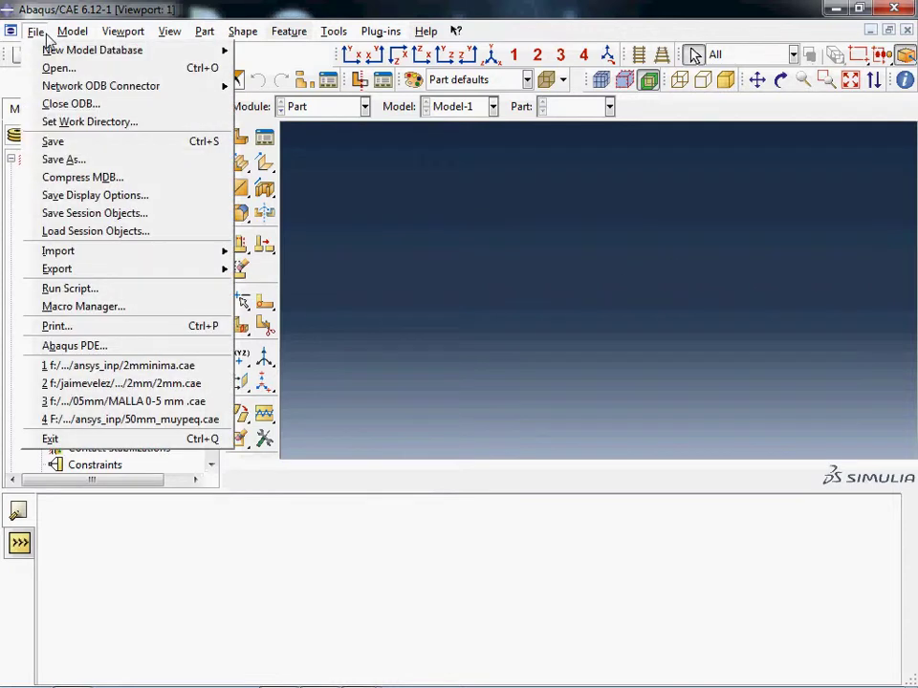
click(121, 148)
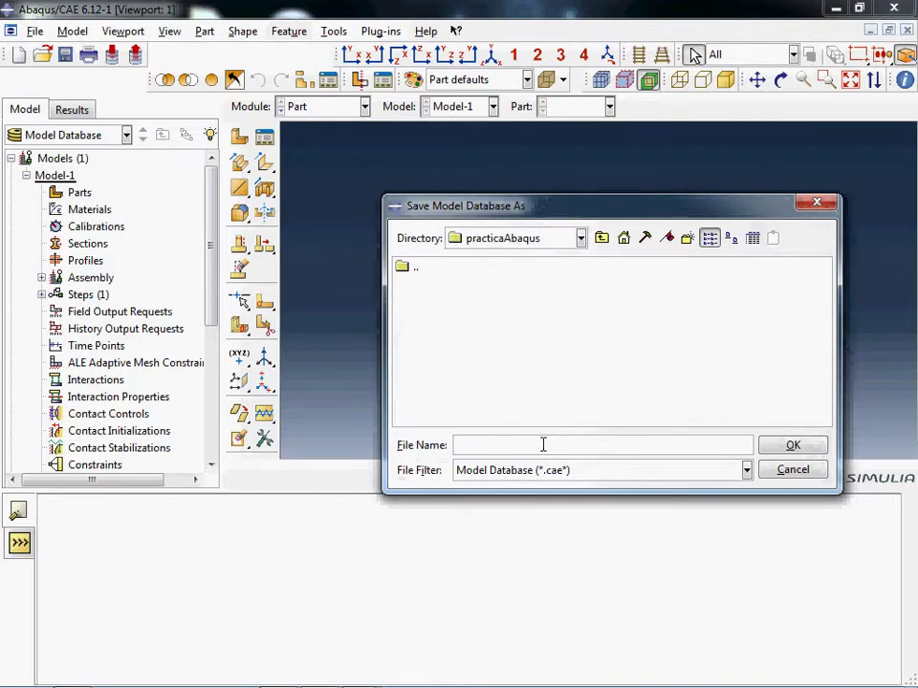
text(P1)
click(550, 477)
click(553, 488)
click(550, 473)
click(605, 471)
click(807, 448)
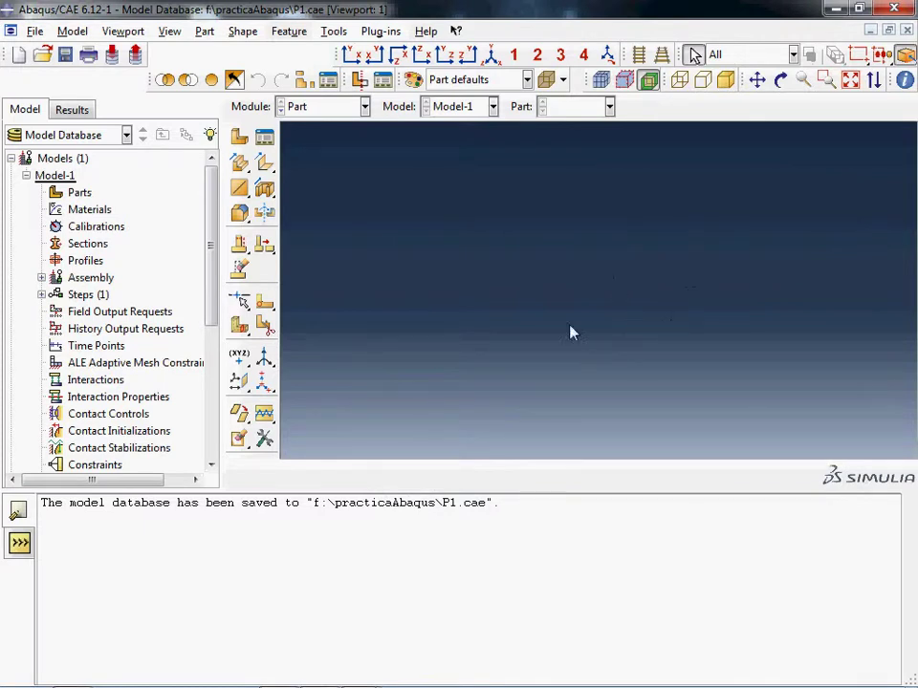
Step: Rename Model-1 as P1_estatico
right_click(53, 176)
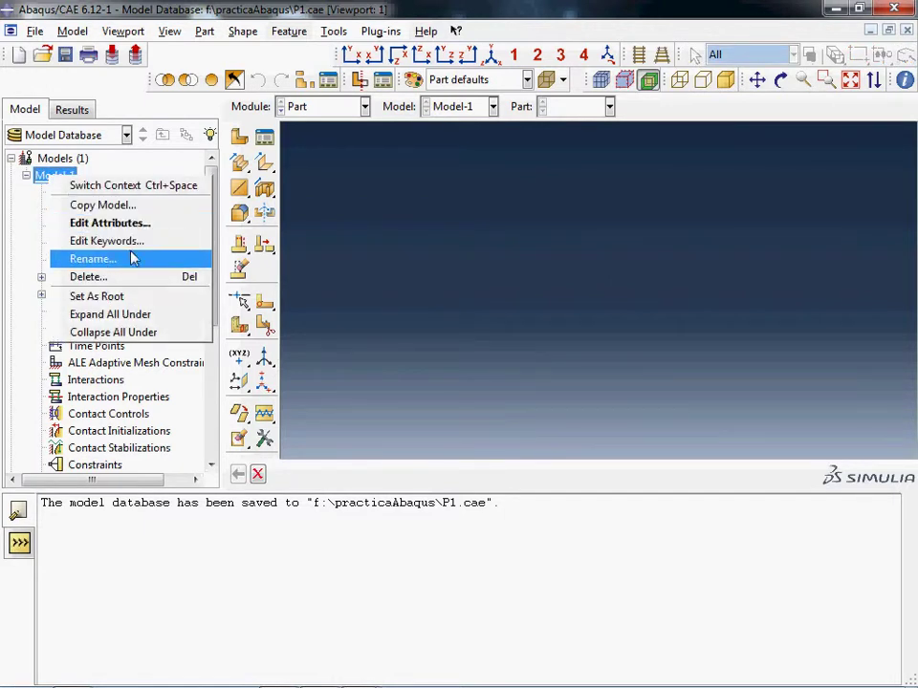
click(91, 259)
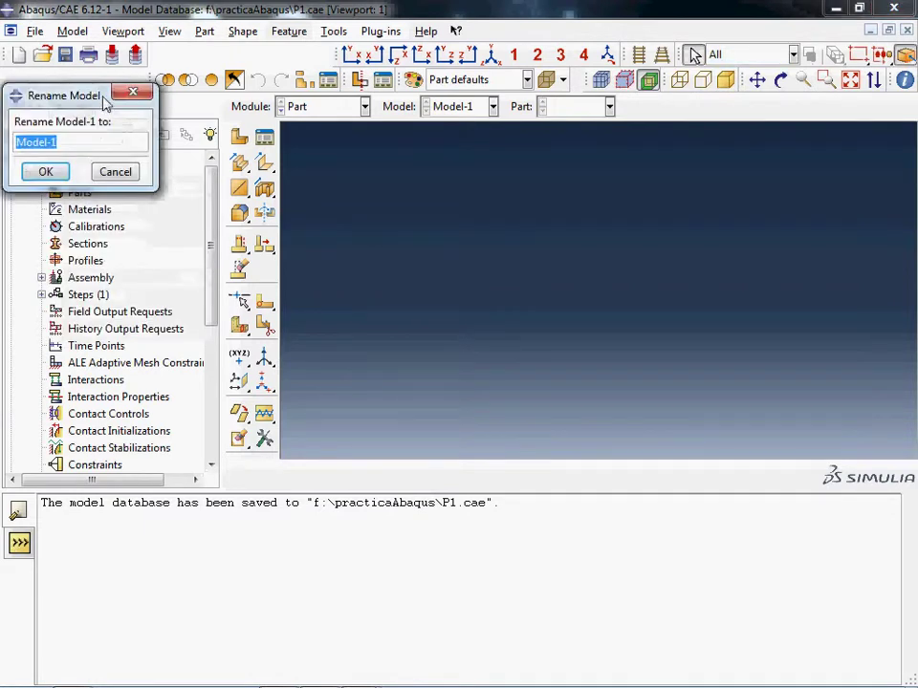
drag(147, 98, 527, 180)
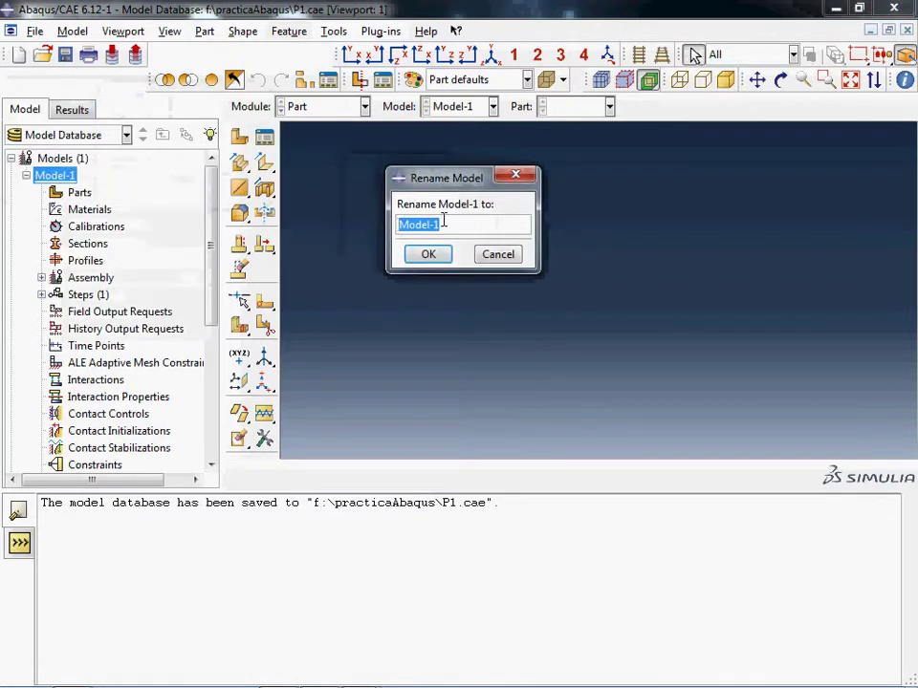
text(Pra)
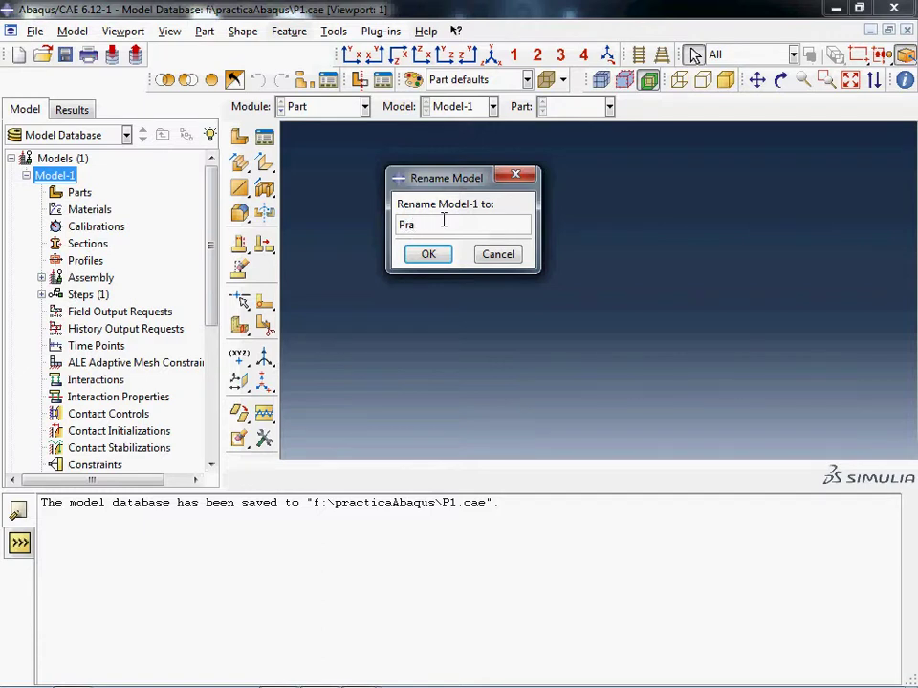
key(BackSpace)
key(BackSpace)
text(1)
key(BackSpace)
text(_estatico)
click(429, 254)
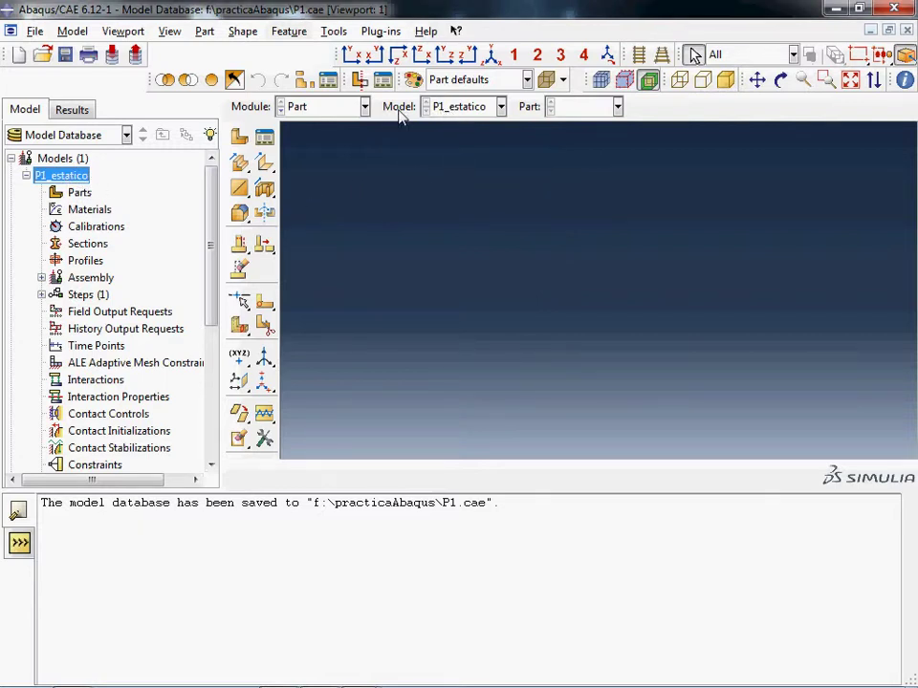
click(500, 107)
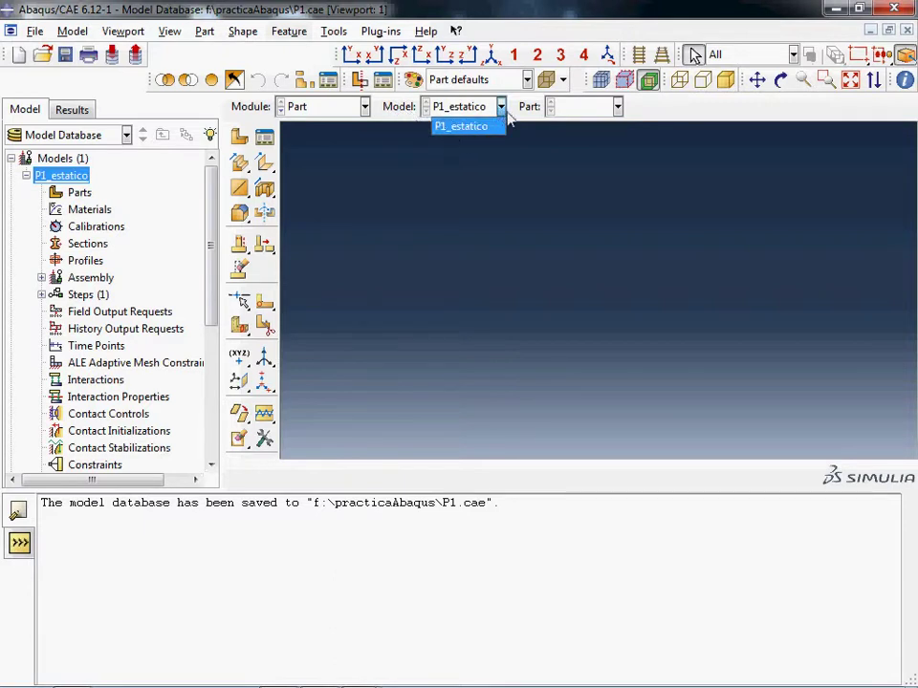
click(500, 105)
click(617, 107)
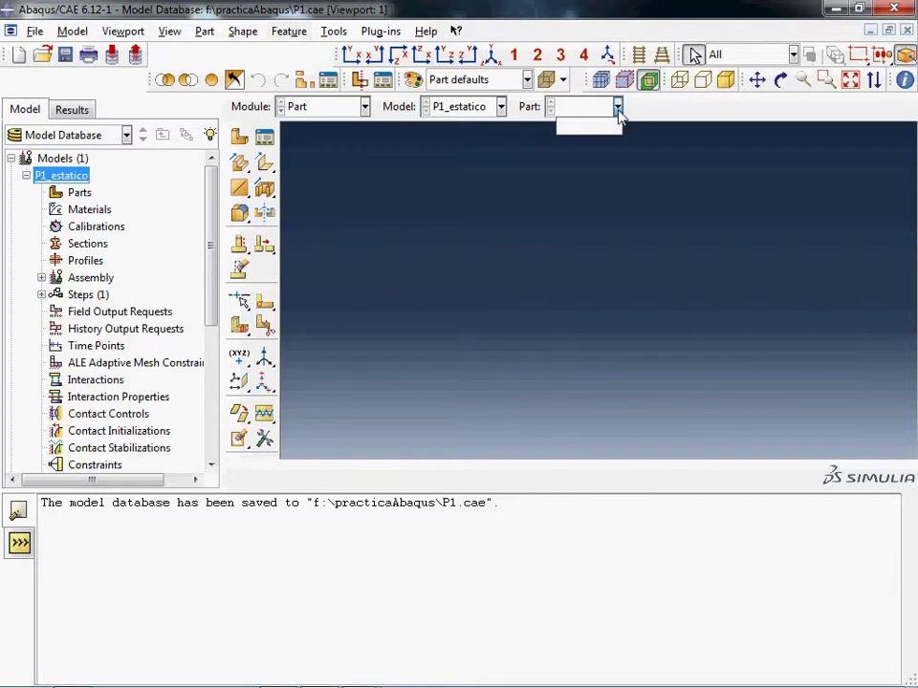
click(573, 226)
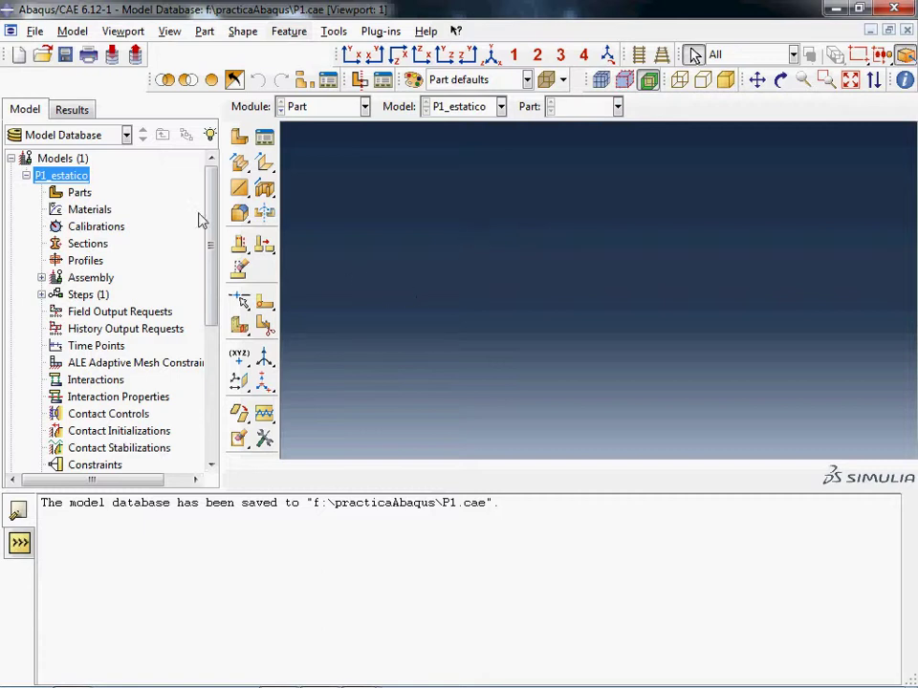
mouse_move(211, 199)
mouse_down()
mouse_move(219, 344)
mouse_move(221, 184)
mouse_up()
Step: Start a new 3D deformable part named Viga with a solid extrusion as its base feature
click(240, 139)
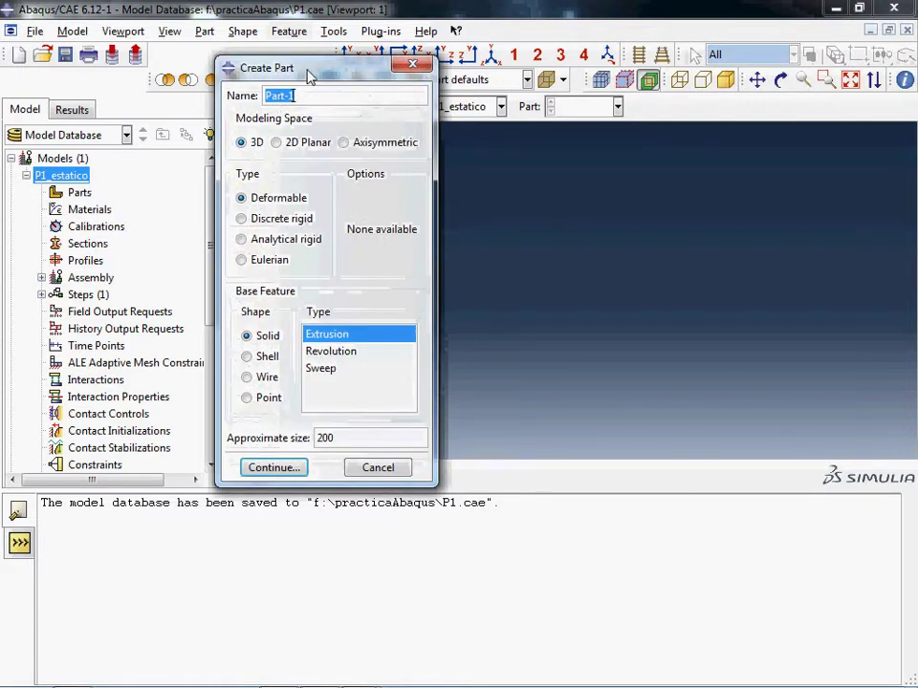
drag(308, 76, 496, 94)
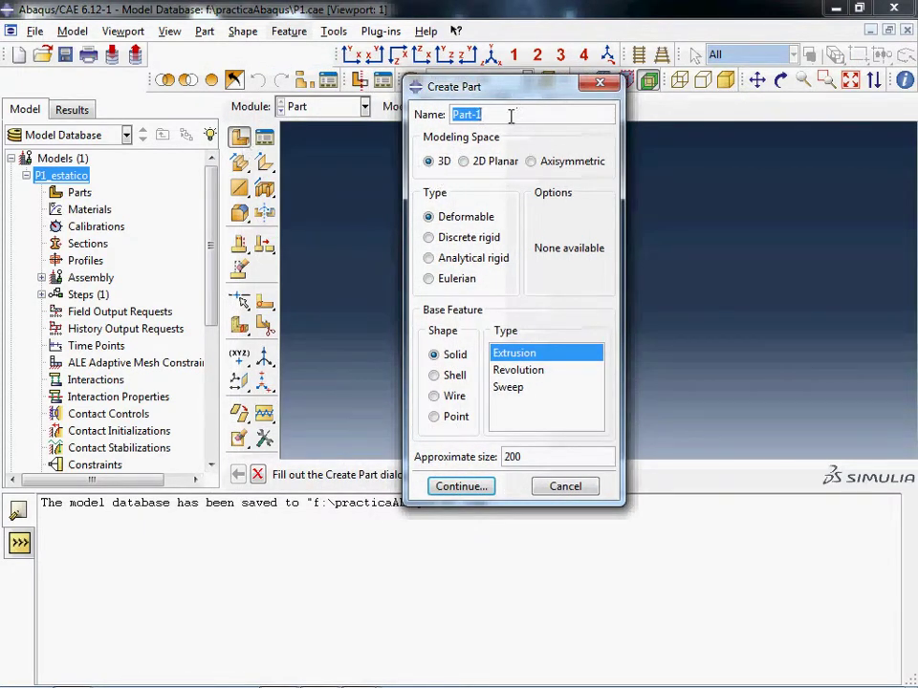
text(Viga)
drag(540, 95, 515, 83)
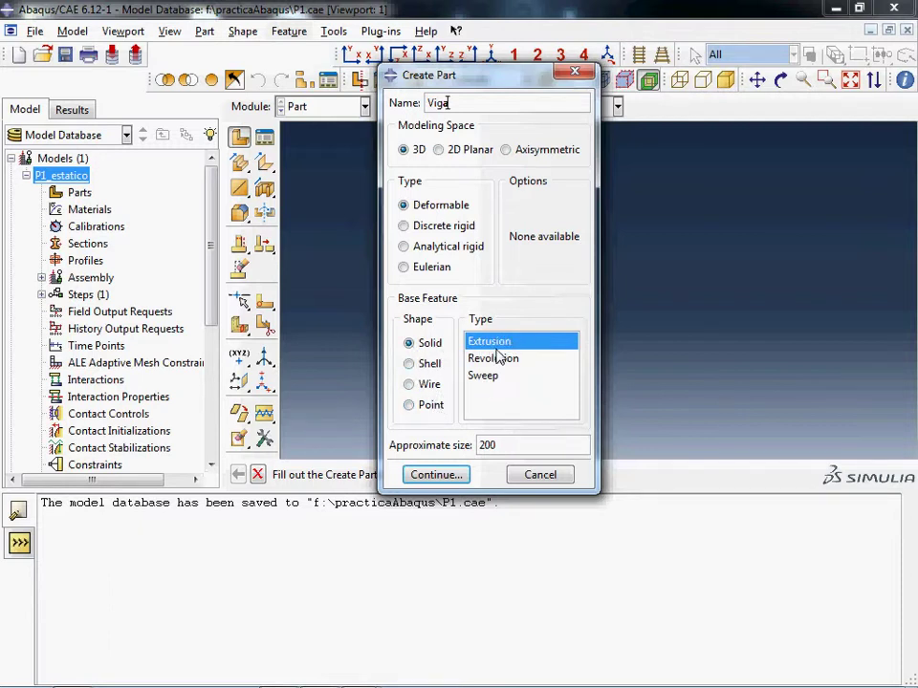
Step: Set the new part's approximate size to 2 and continue to the section sketch
double_click(487, 445)
click(525, 447)
drag(525, 447, 462, 446)
text(200)
drag(500, 445, 486, 446)
click(459, 483)
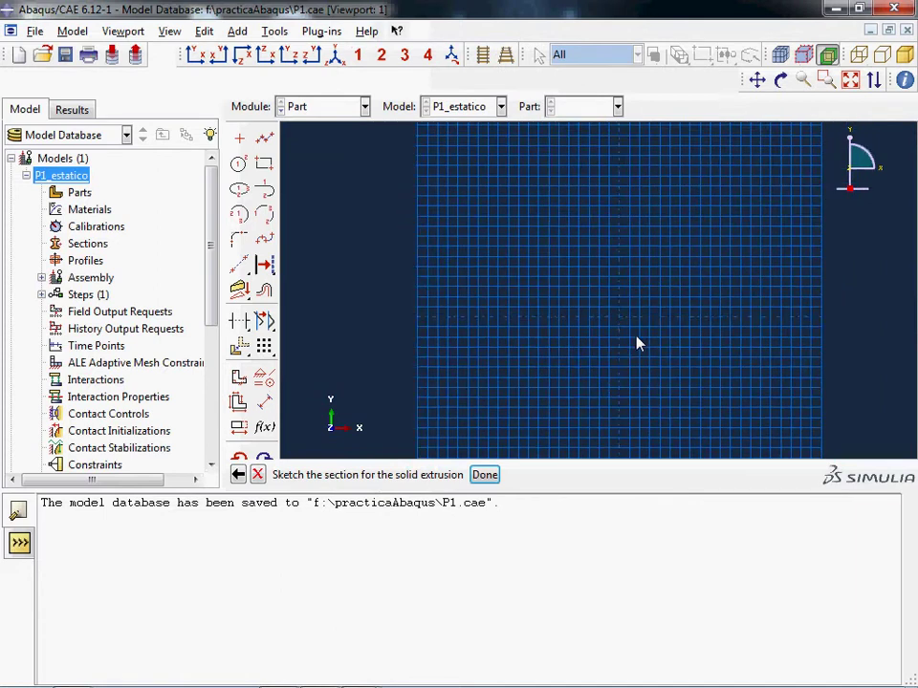
Step: Sketch a rectangle about 0.8 wide and 0.6 high with its lower-left corner at the sketch origin
scroll(639, 344, down, 2)
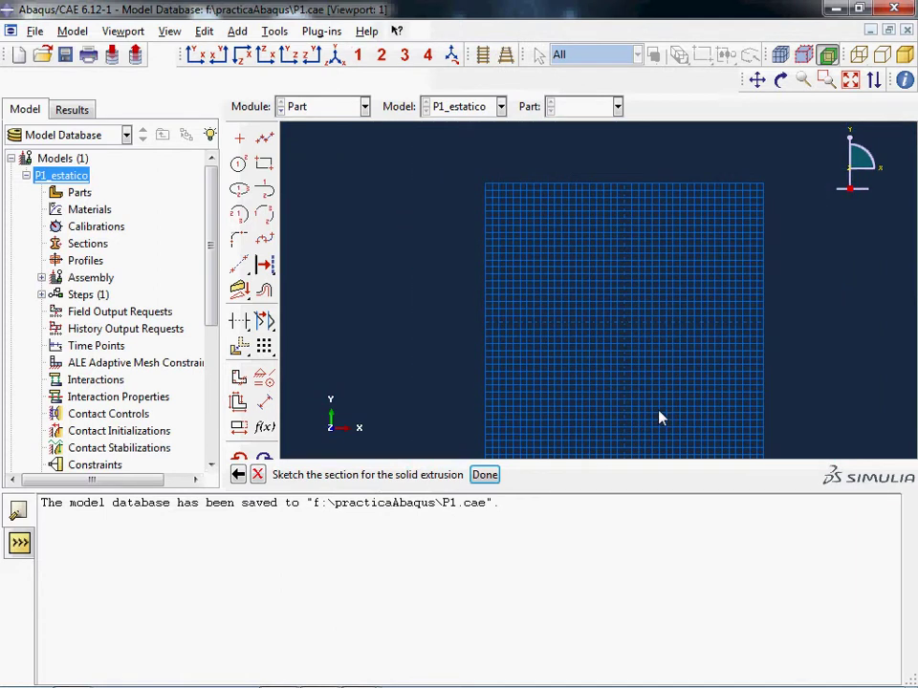
scroll(658, 416, up, 2)
scroll(656, 411, down, 2)
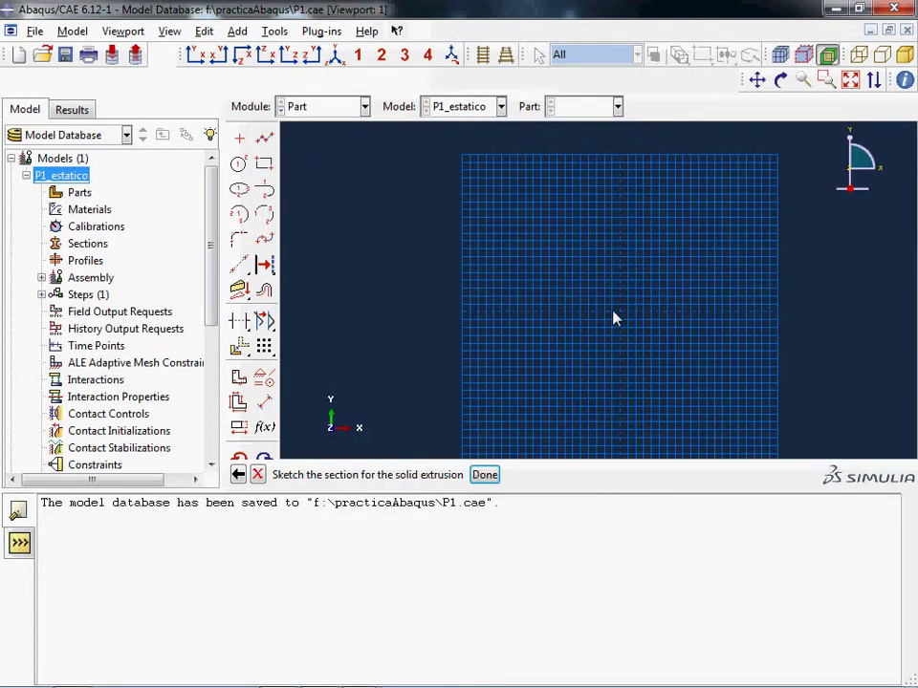
click(267, 166)
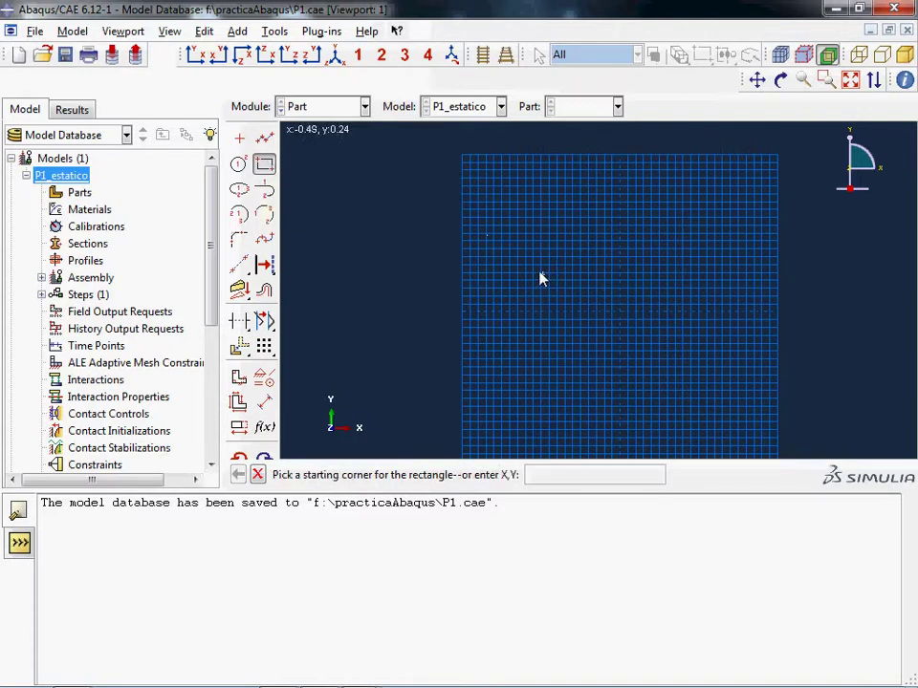
scroll(640, 315, up, 1)
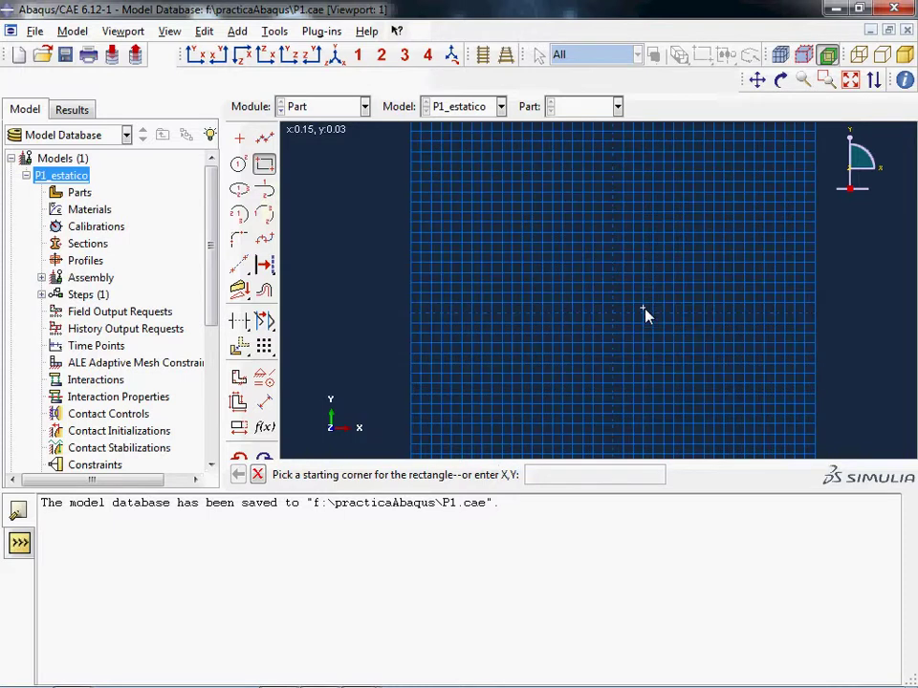
scroll(645, 315, up, 1)
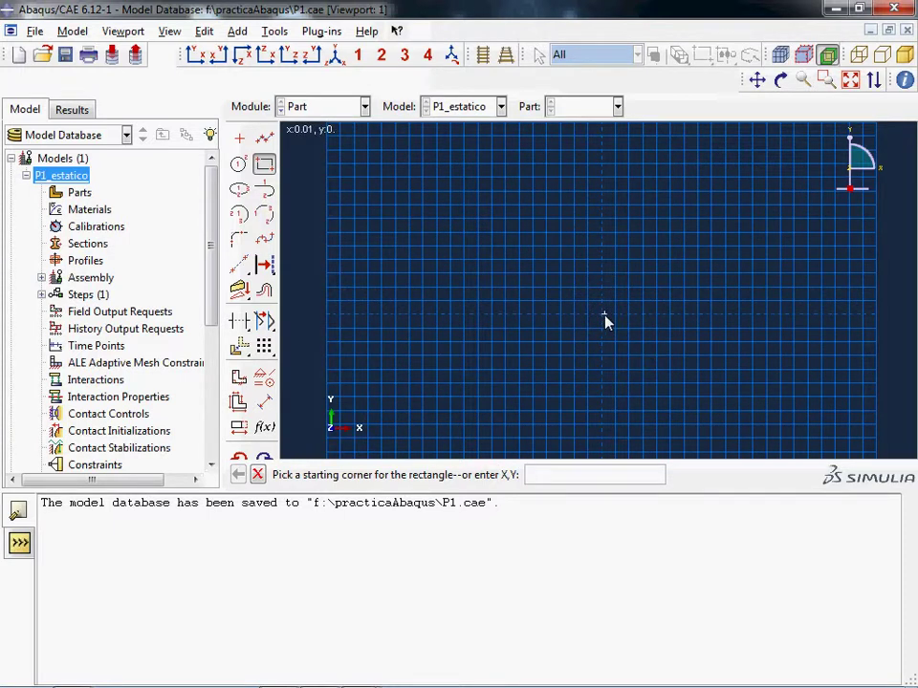
click(601, 315)
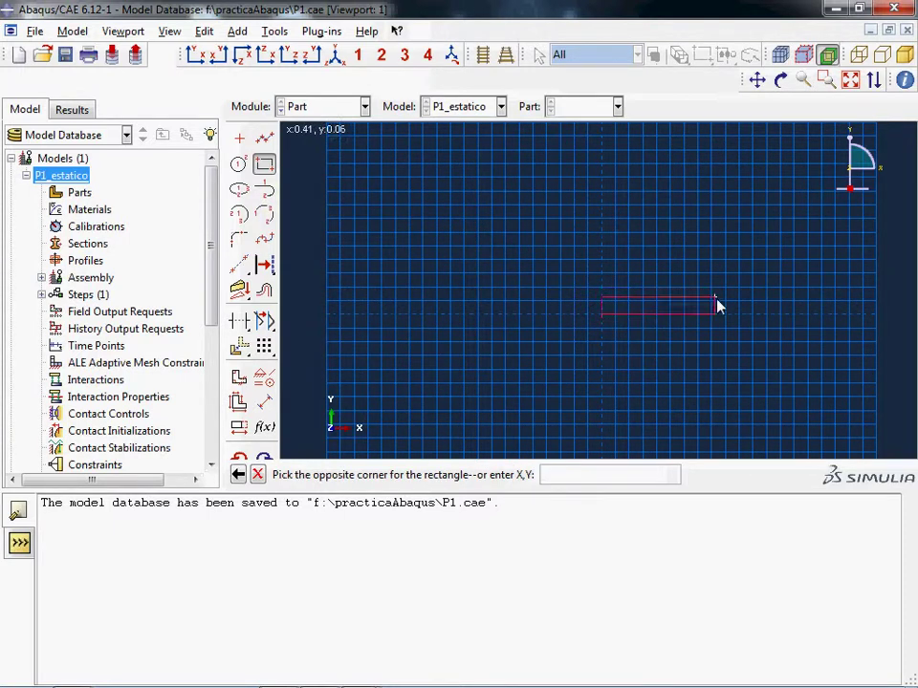
click(823, 158)
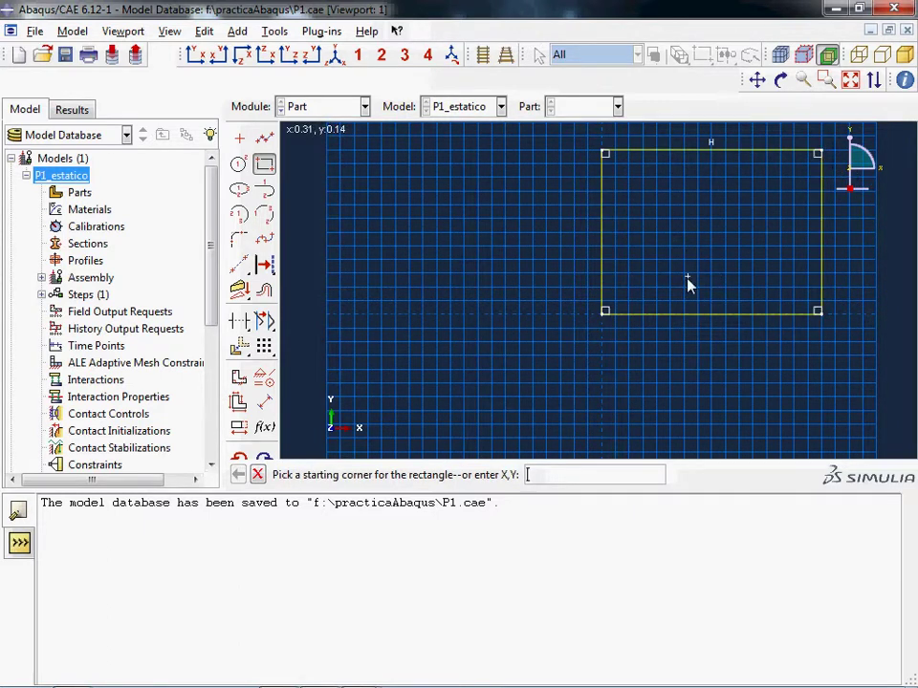
Step: Dimension the rectangle's upper edge and set its width to 0.5
scroll(722, 277, down, 1)
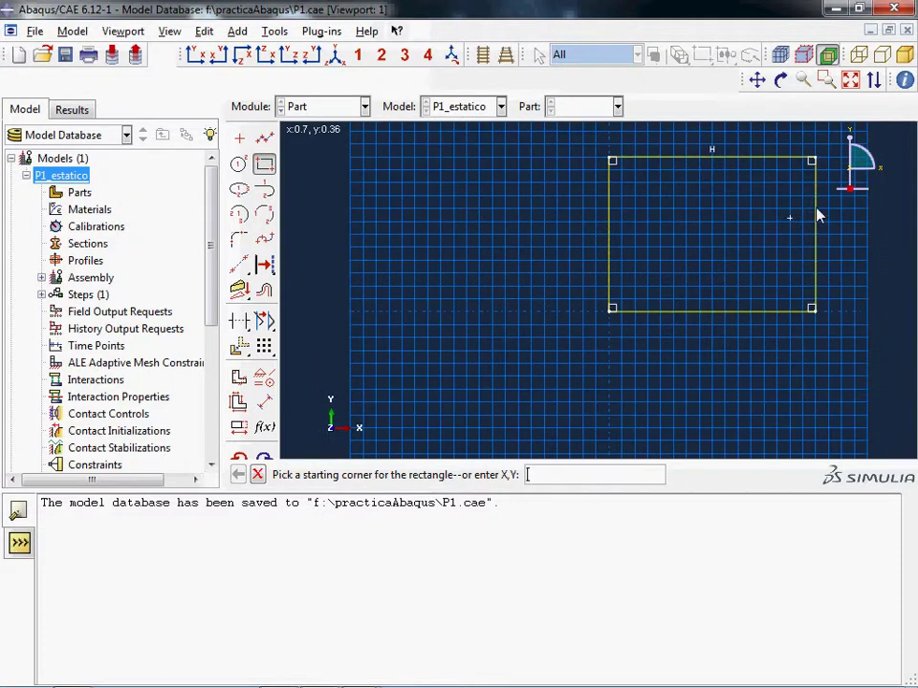
scroll(815, 211, down, 1)
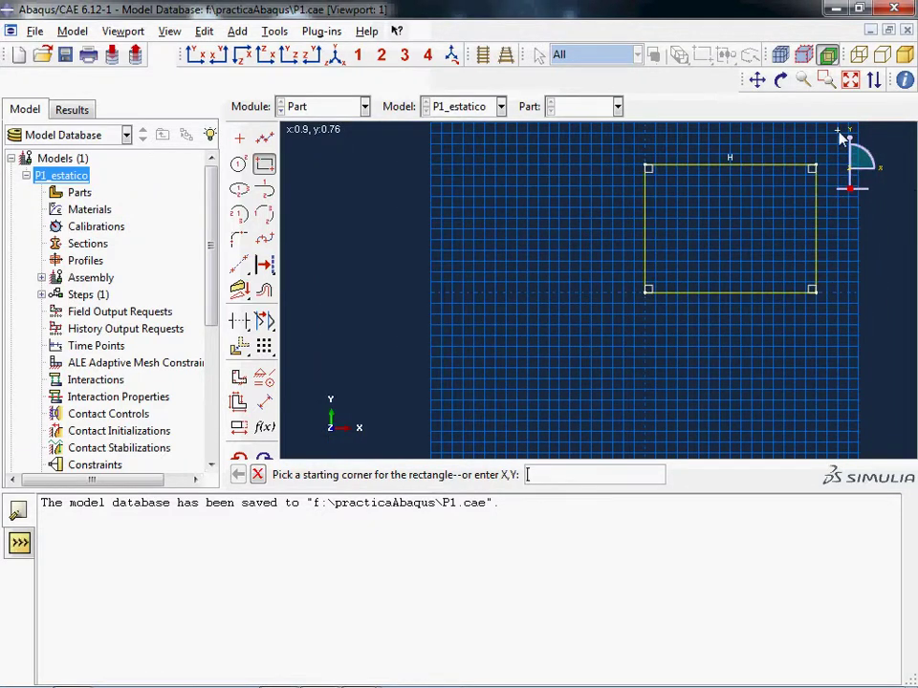
scroll(837, 138, up, 2)
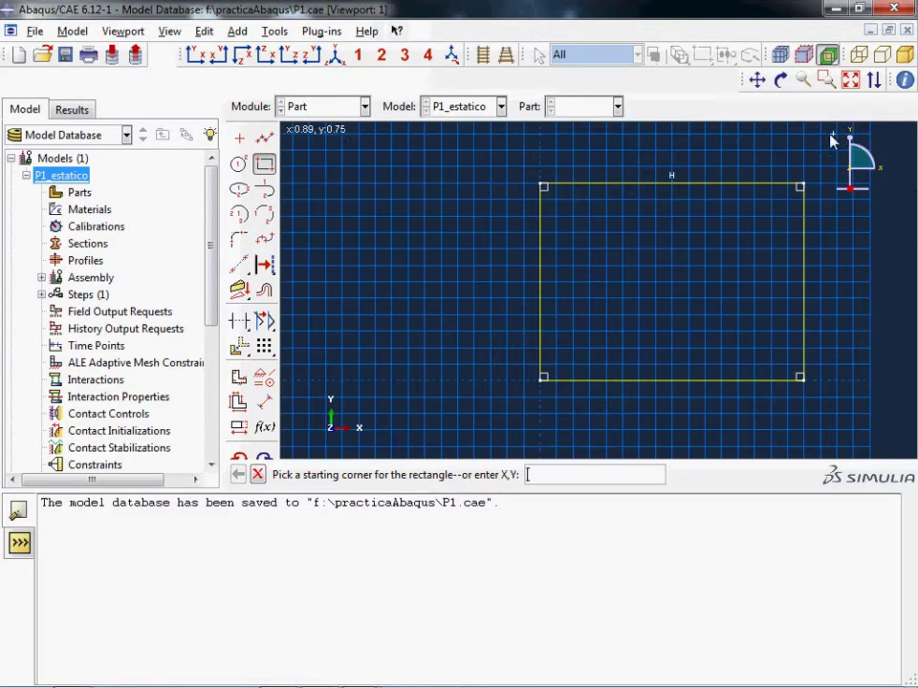
click(265, 405)
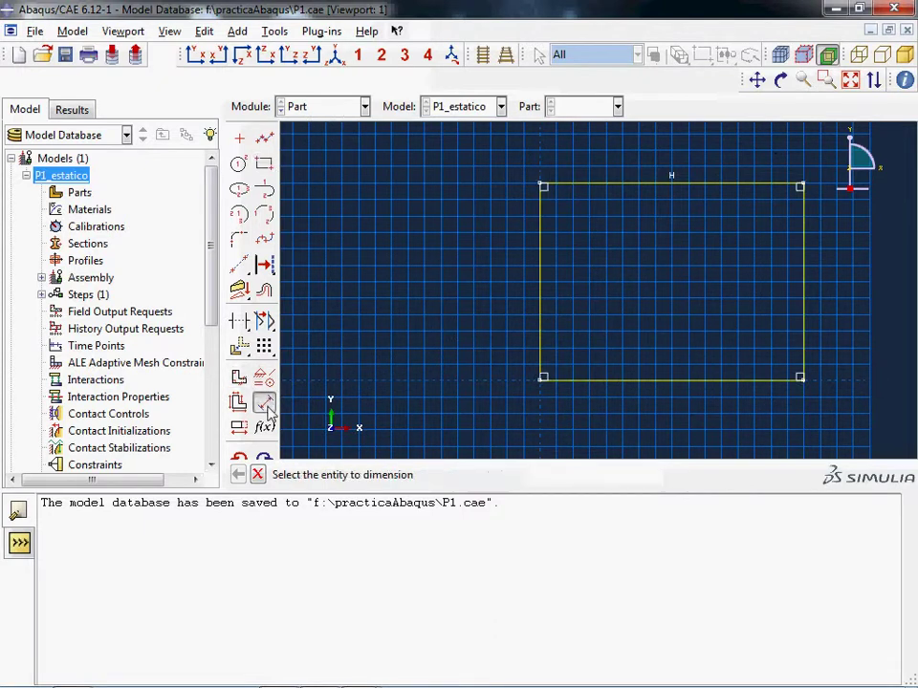
click(702, 187)
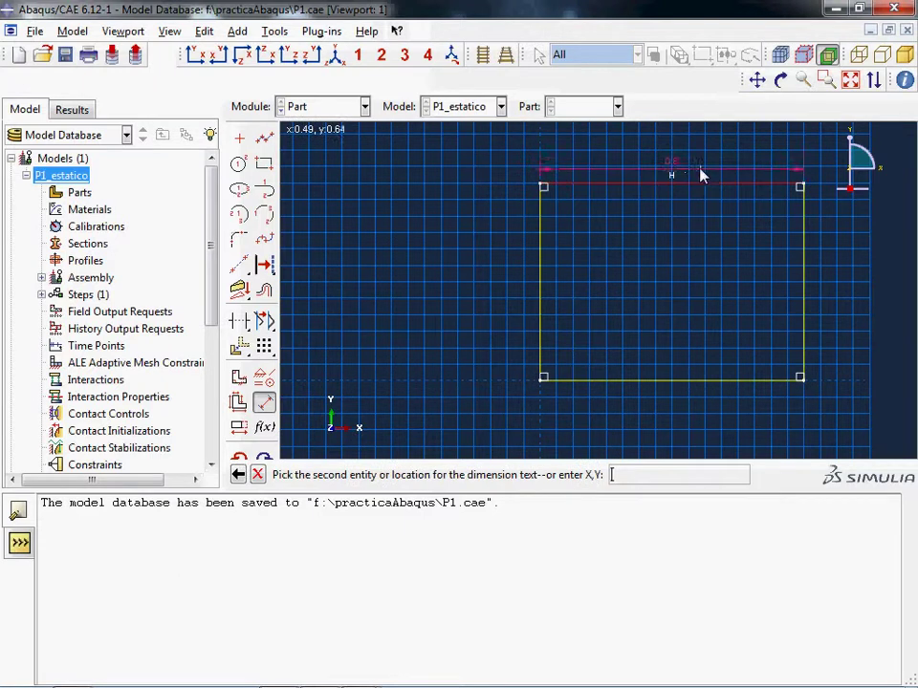
click(684, 162)
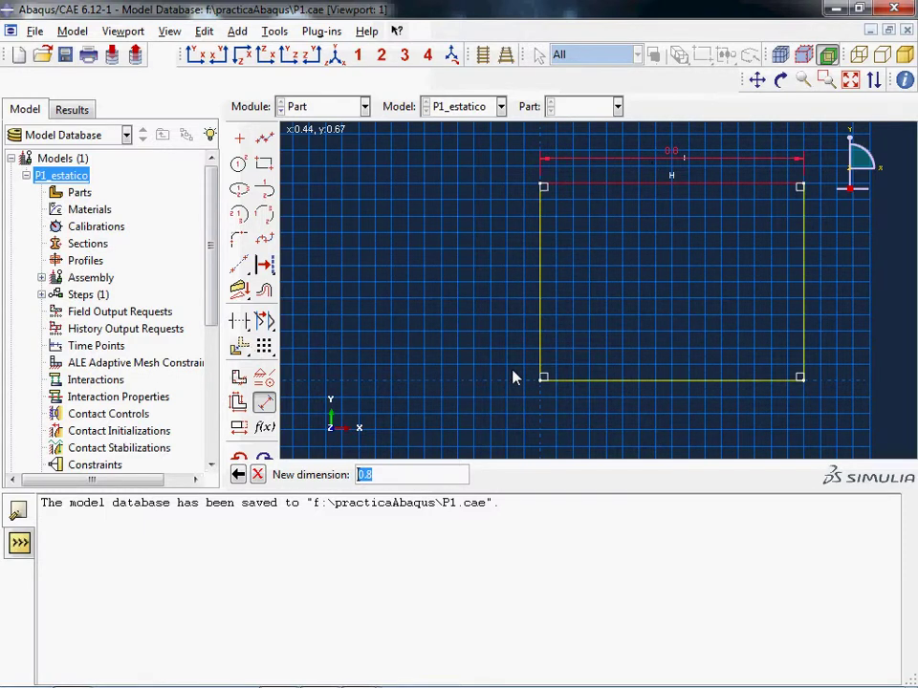
key(BackSpace)
text(0.5)
key(Return)
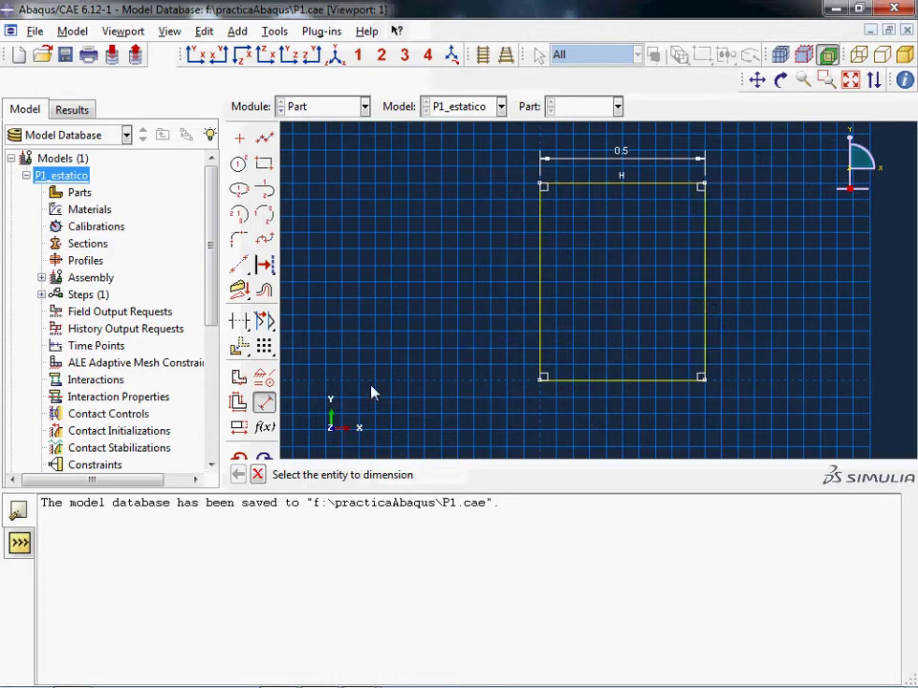
Step: Dimension the rectangle's right edge, set its height to 0.3 and leave the dimension tool
click(703, 303)
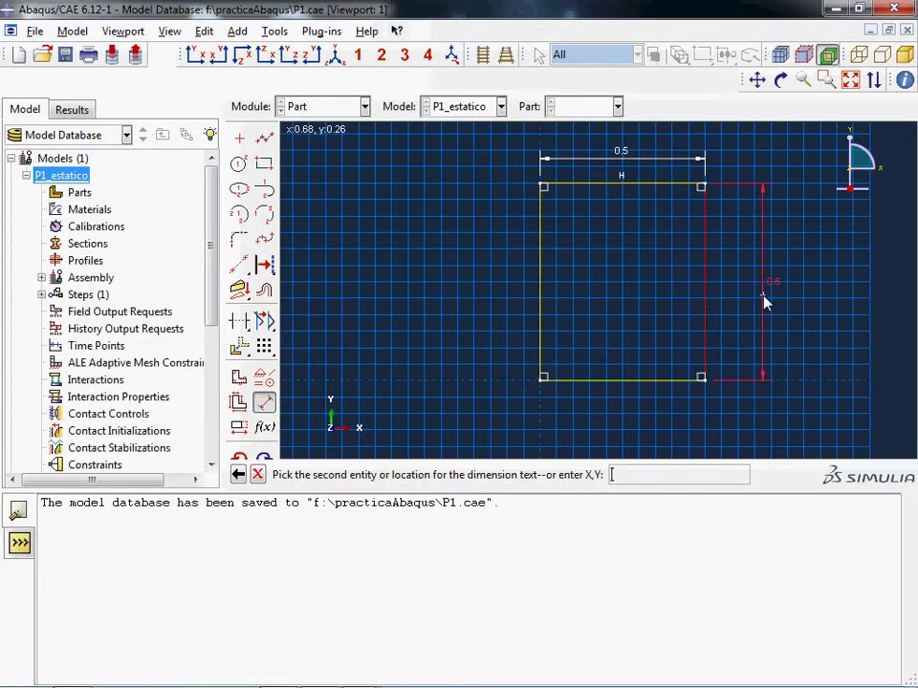
click(758, 287)
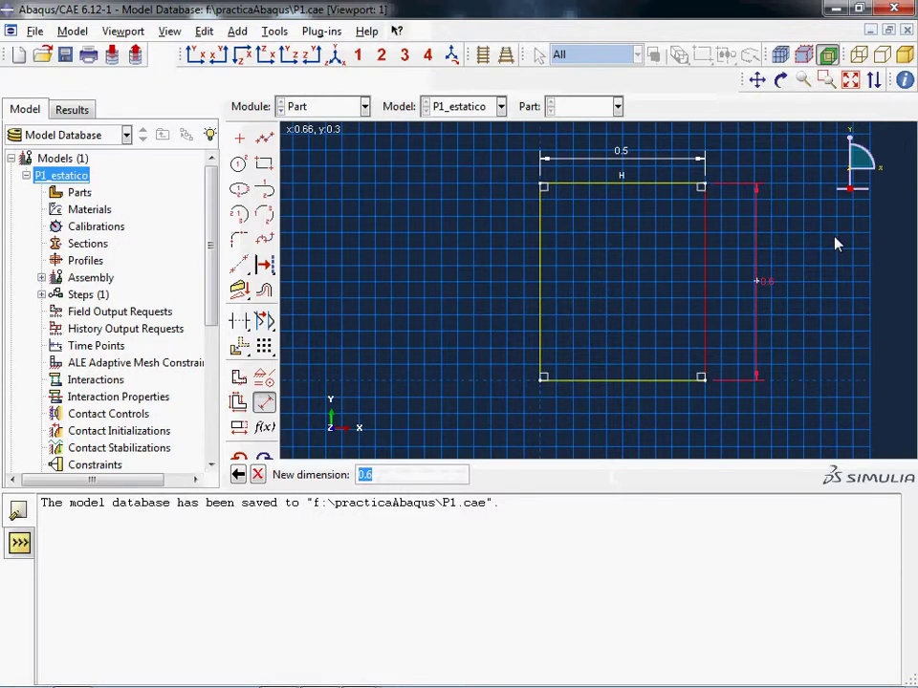
key(BackSpace)
text(.3)
key(Return)
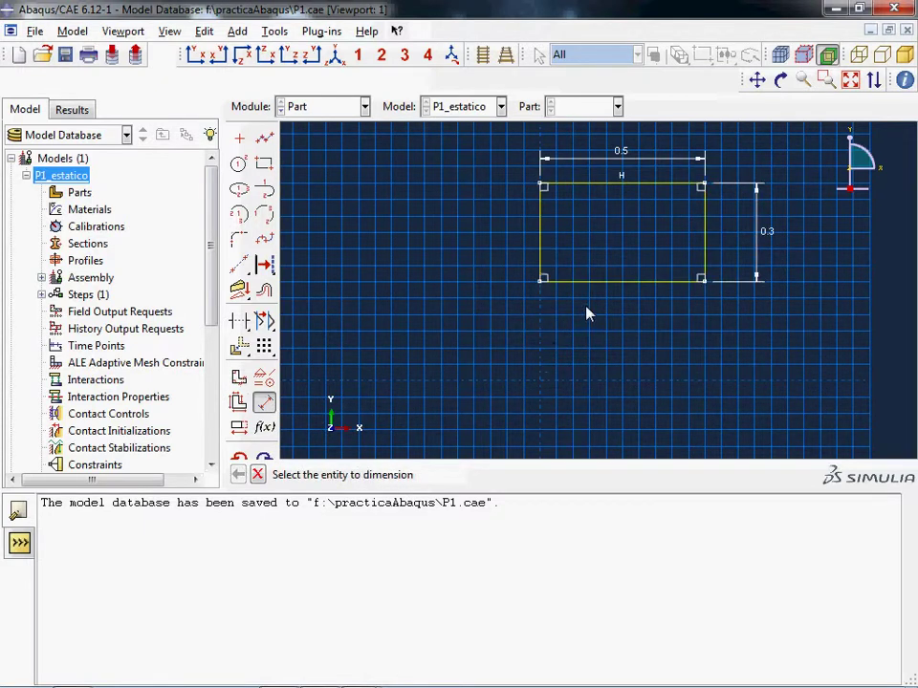
scroll(639, 297, down, 5)
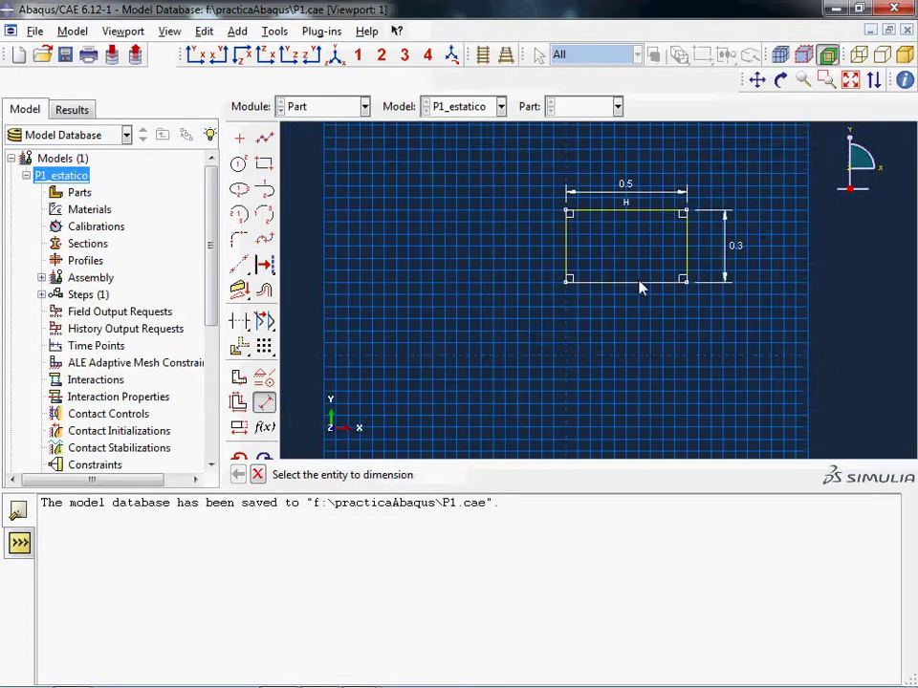
scroll(702, 189, up, 3)
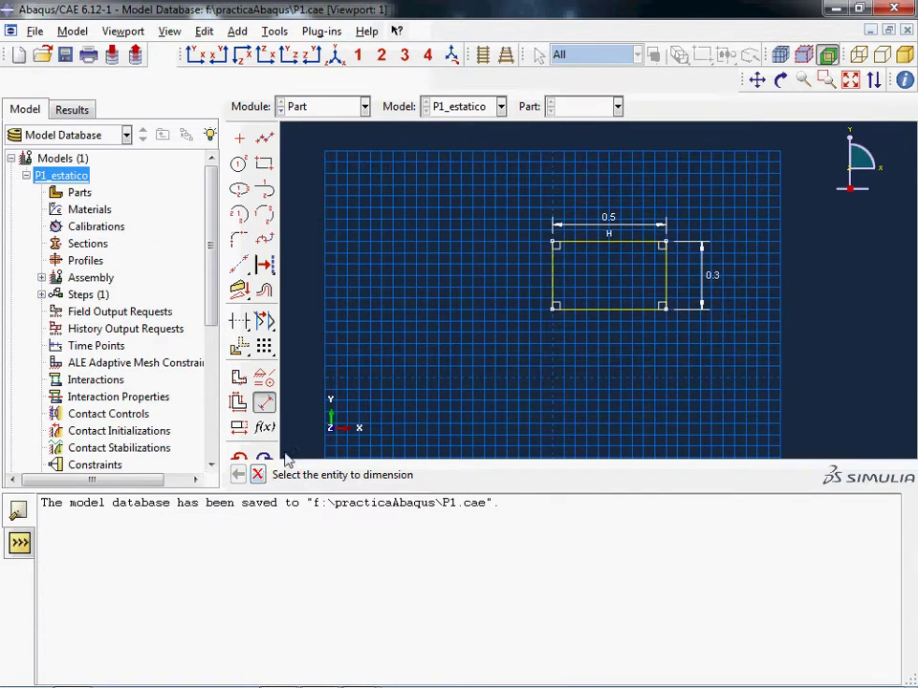
middle_click(623, 219)
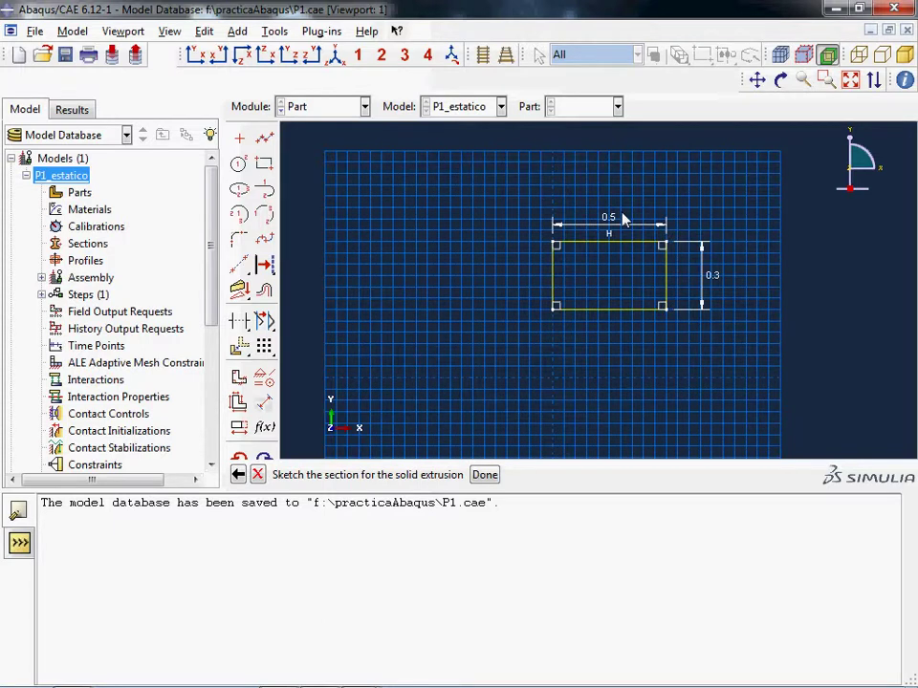
Step: Finish the section sketch and extrude the rectangle to a depth of 2
click(480, 475)
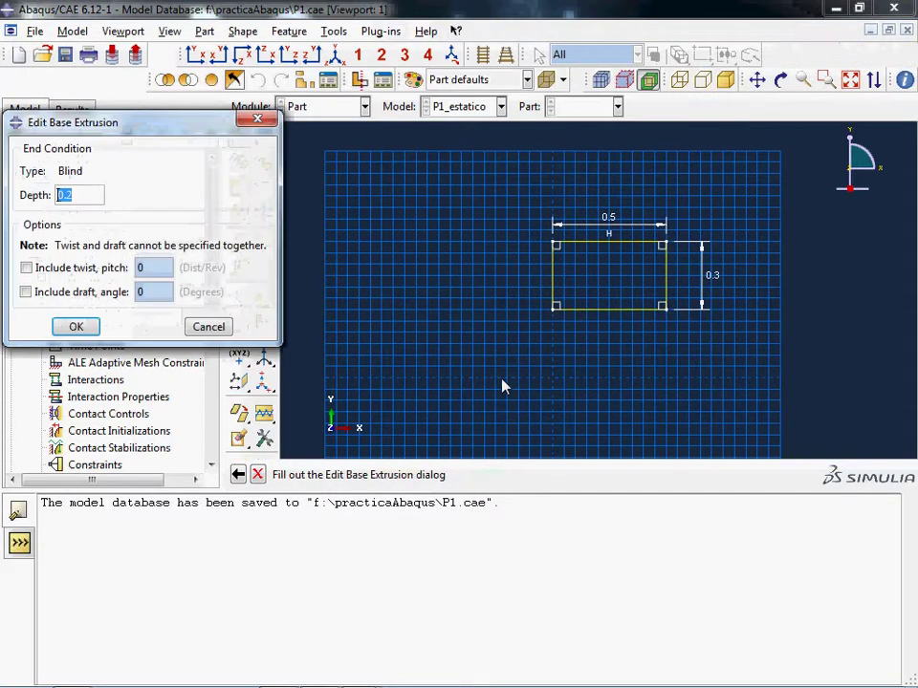
drag(127, 124, 315, 76)
click(267, 146)
drag(267, 147, 203, 145)
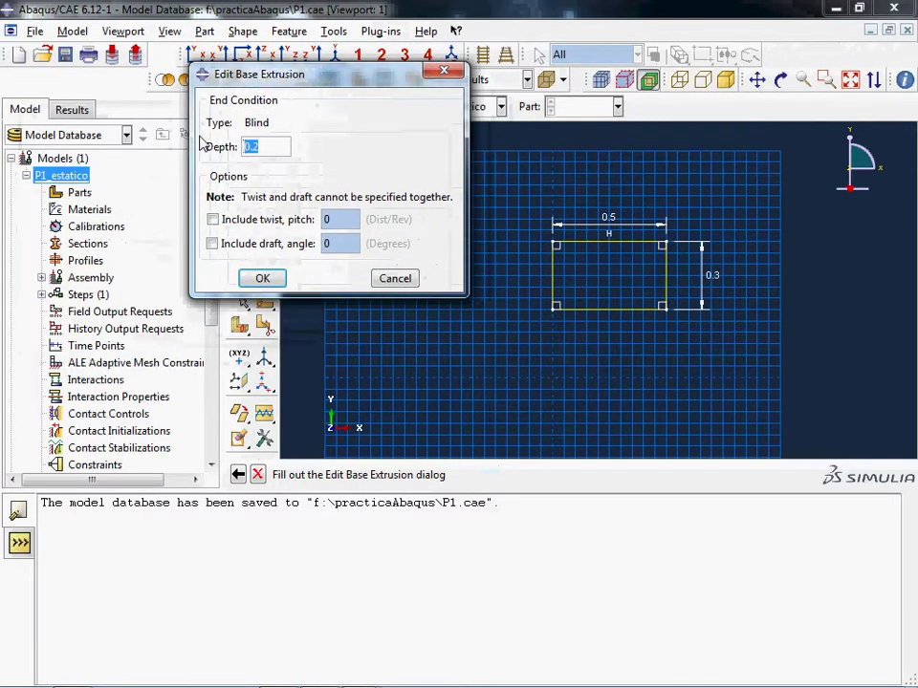
text(2)
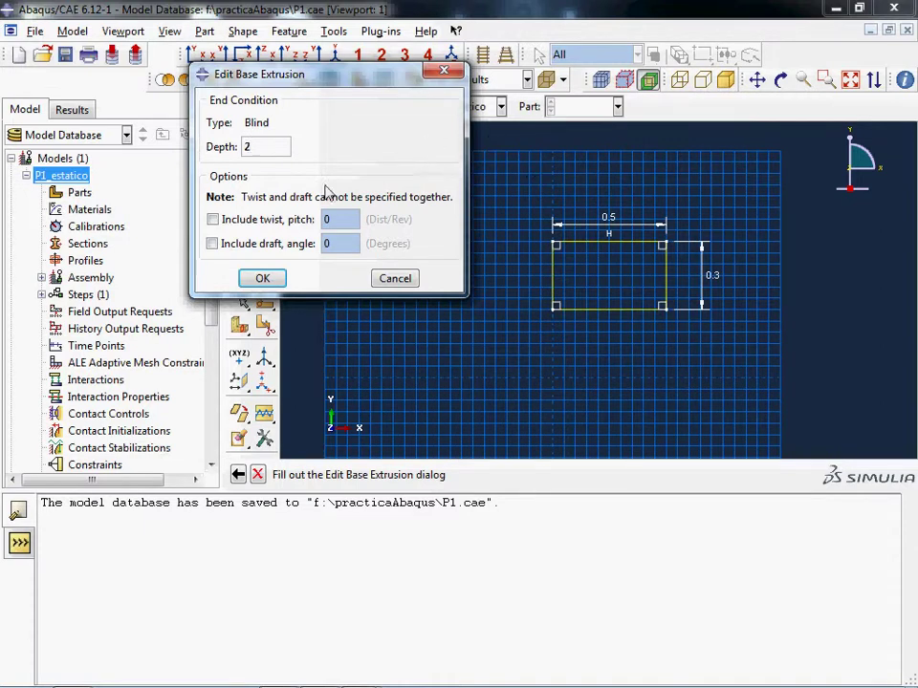
click(261, 279)
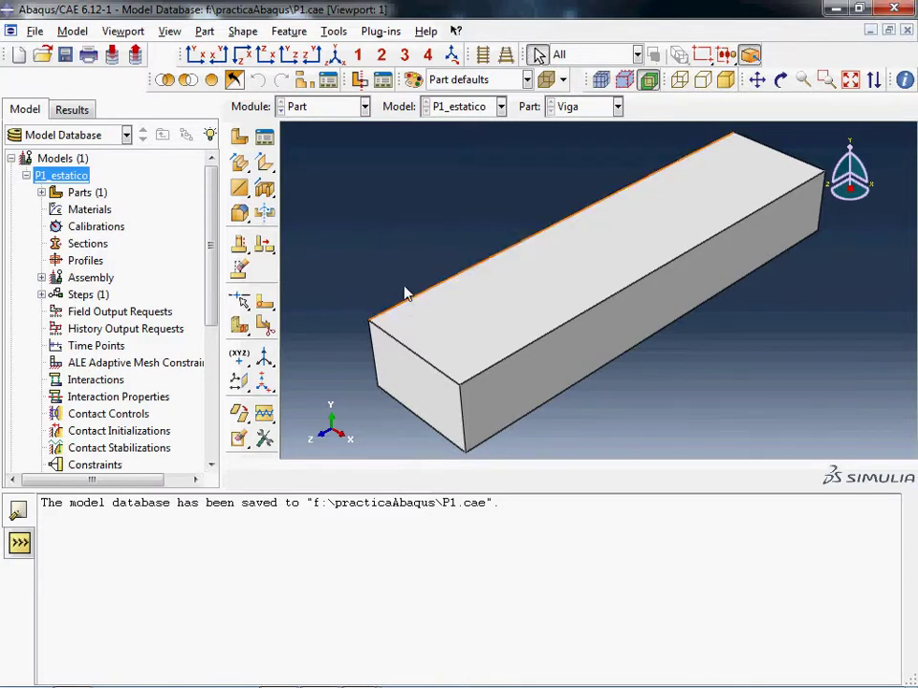
Step: Examine the extruded beam, the available modules and the Viga entry under Parts in the model tree
ctrl+alt+drag(403, 293, 401, 288)
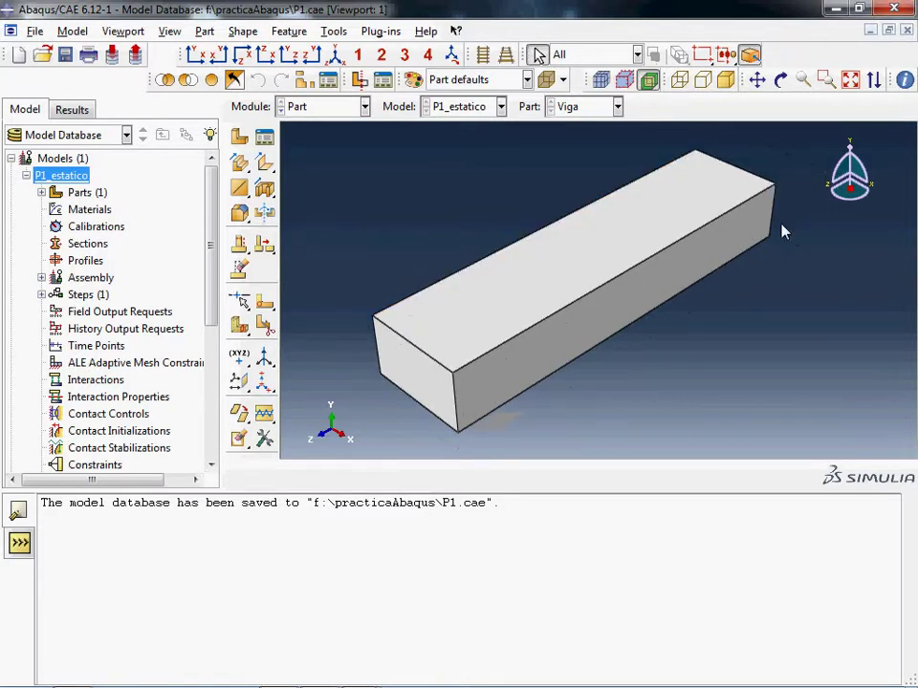
click(364, 107)
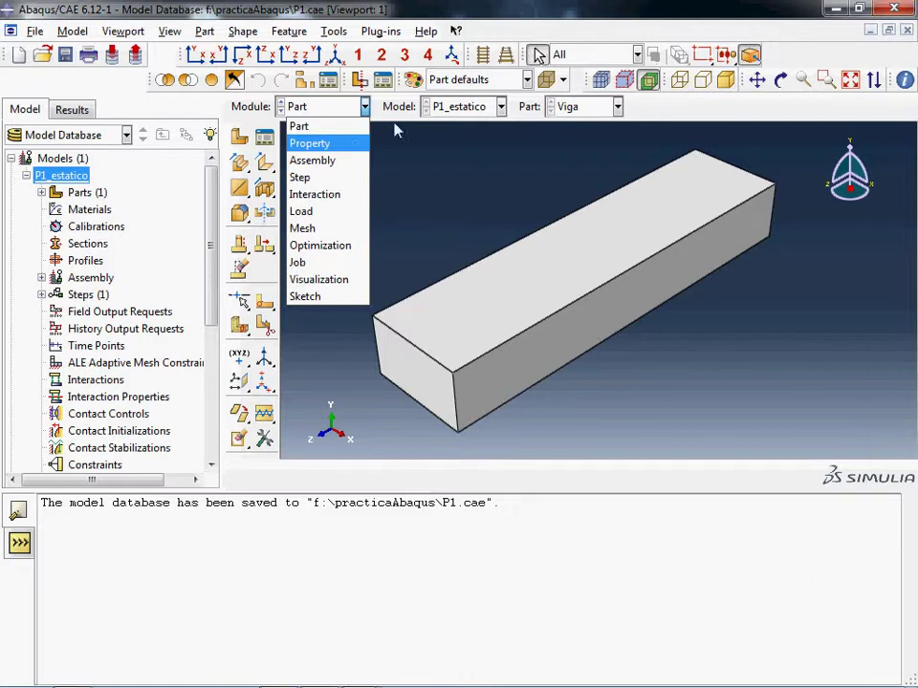
click(451, 12)
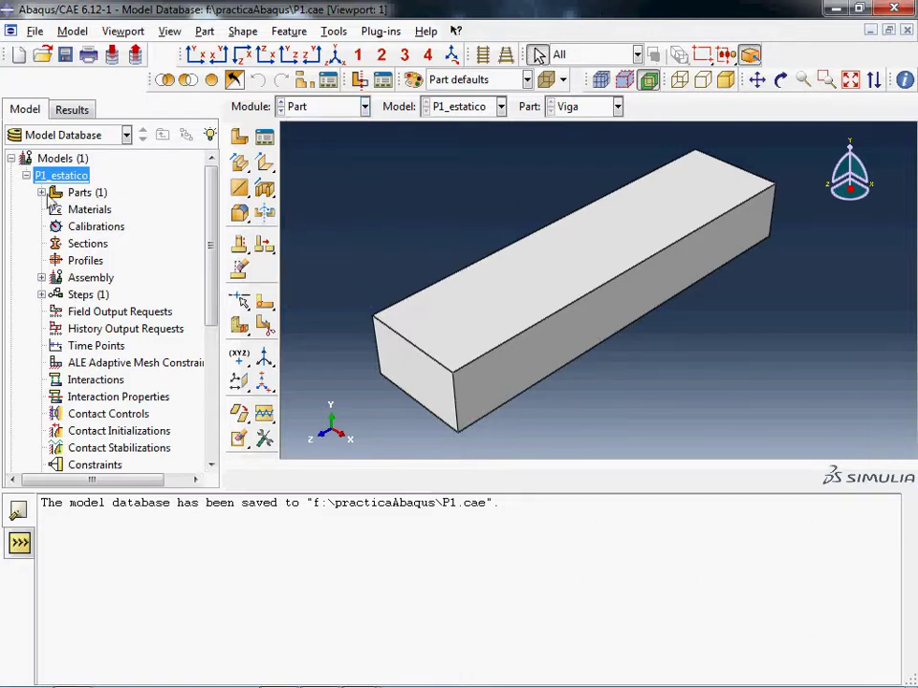
double_click(86, 192)
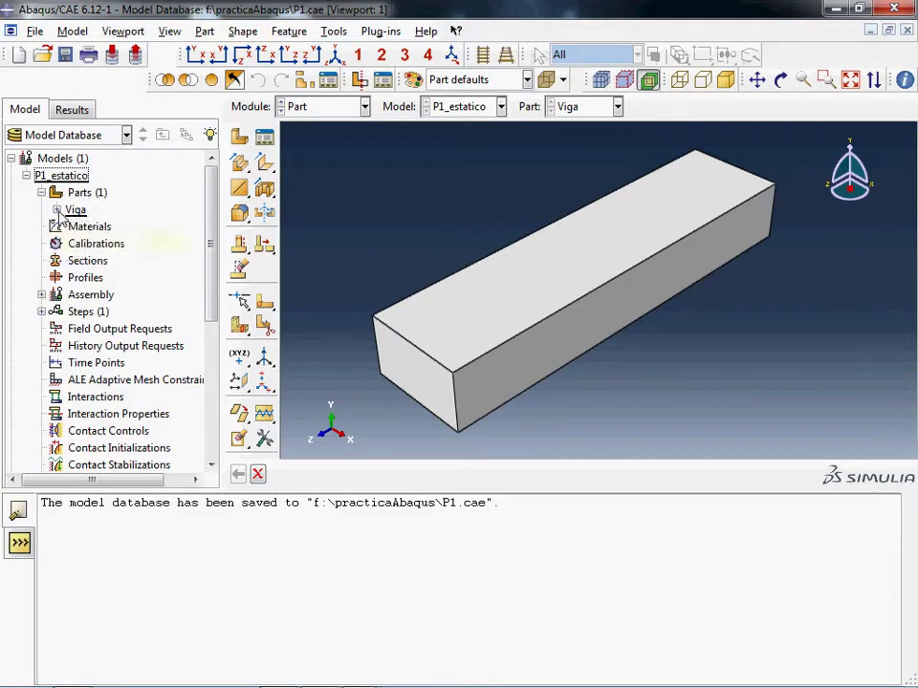
click(56, 210)
click(57, 210)
click(69, 211)
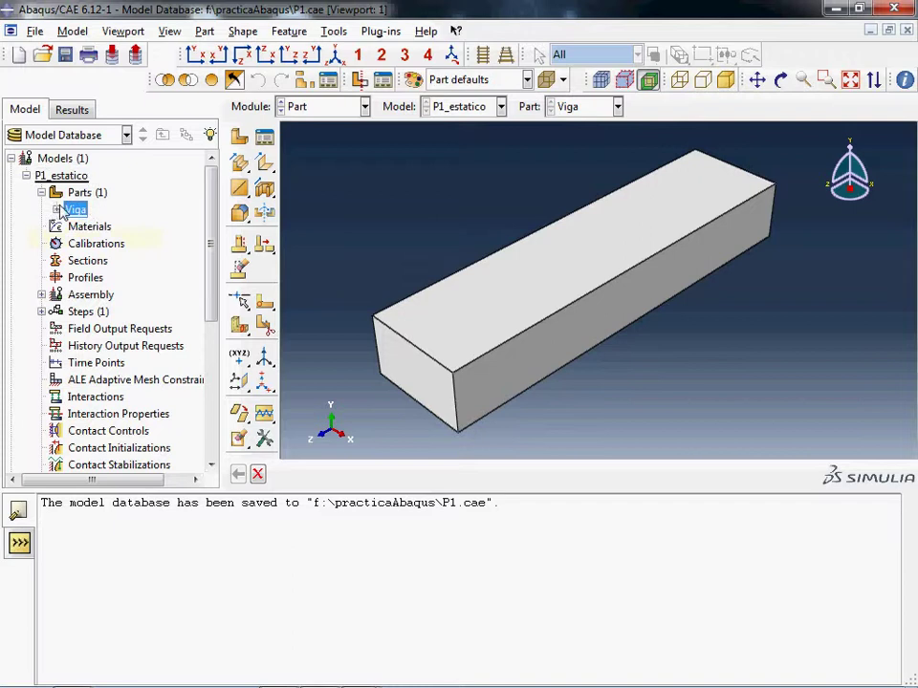
click(41, 192)
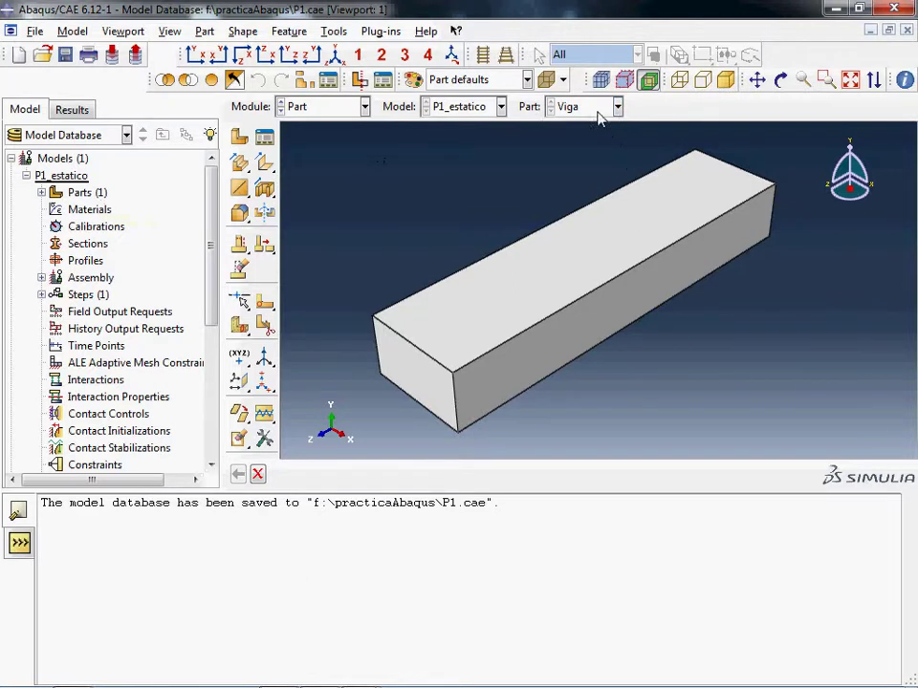
Step: Switch to the Property module, look at the material library and go back to the model tree
click(364, 106)
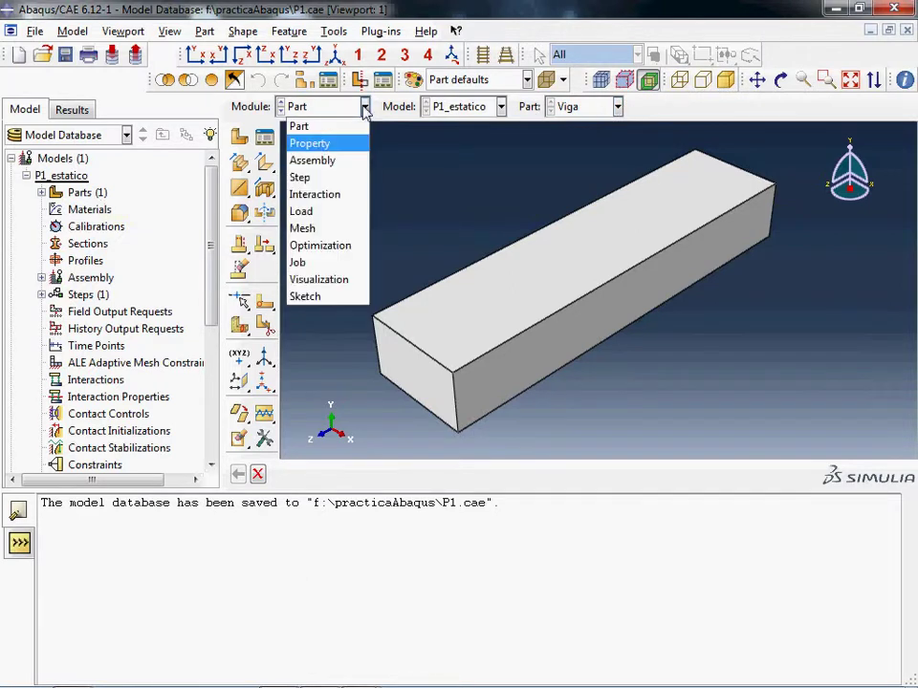
click(353, 155)
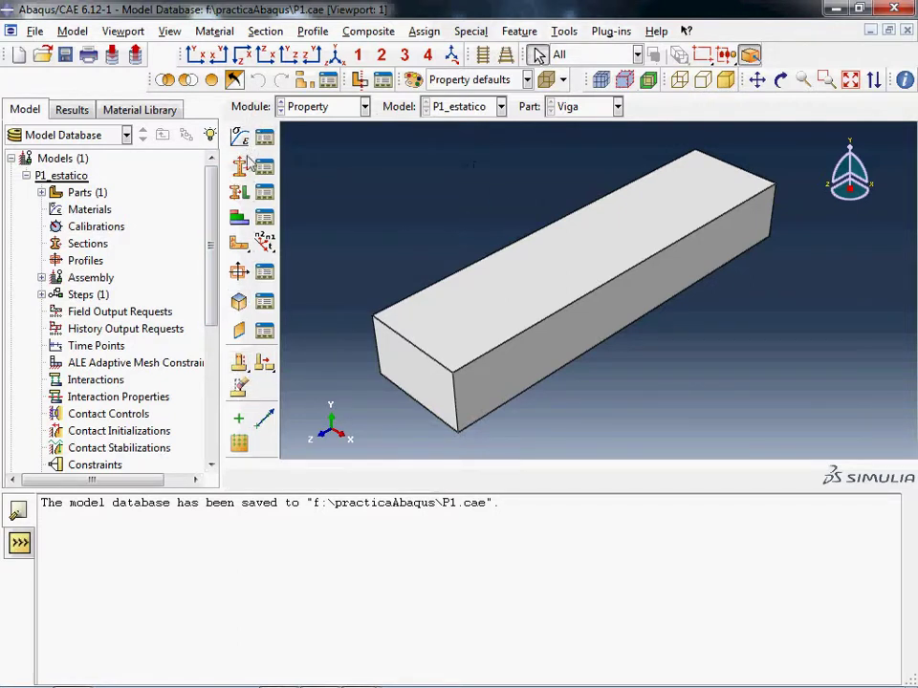
click(161, 112)
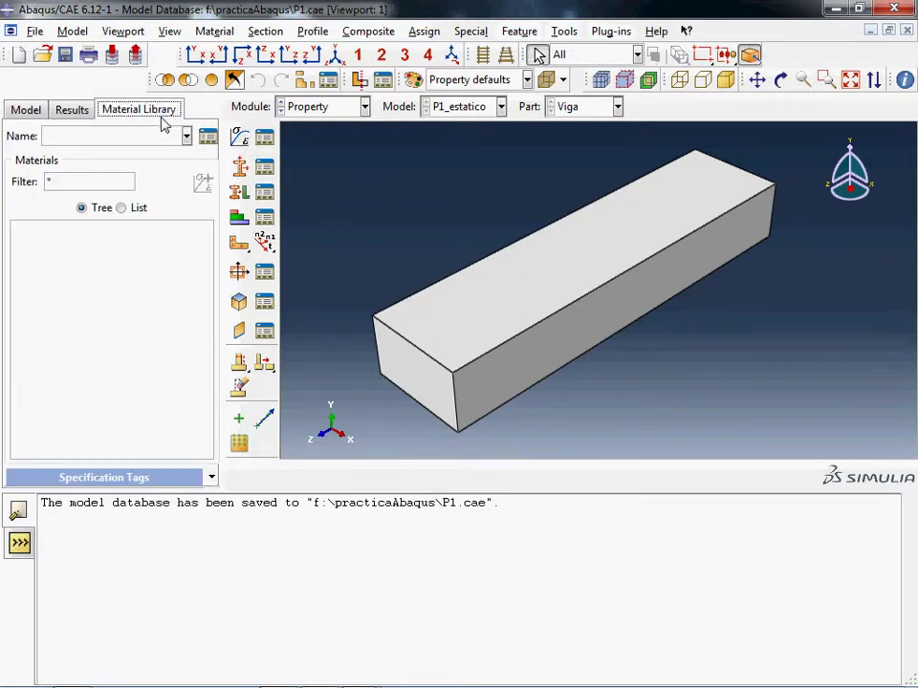
click(63, 111)
click(15, 112)
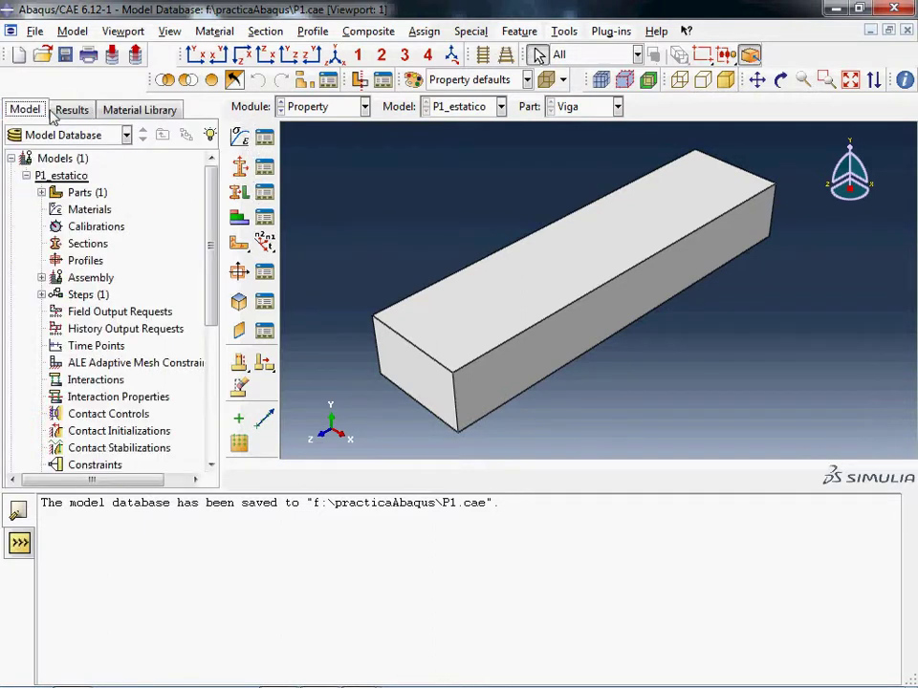
Step: Create a material named Acero and add a mechanical Elastic behavior to it
click(241, 140)
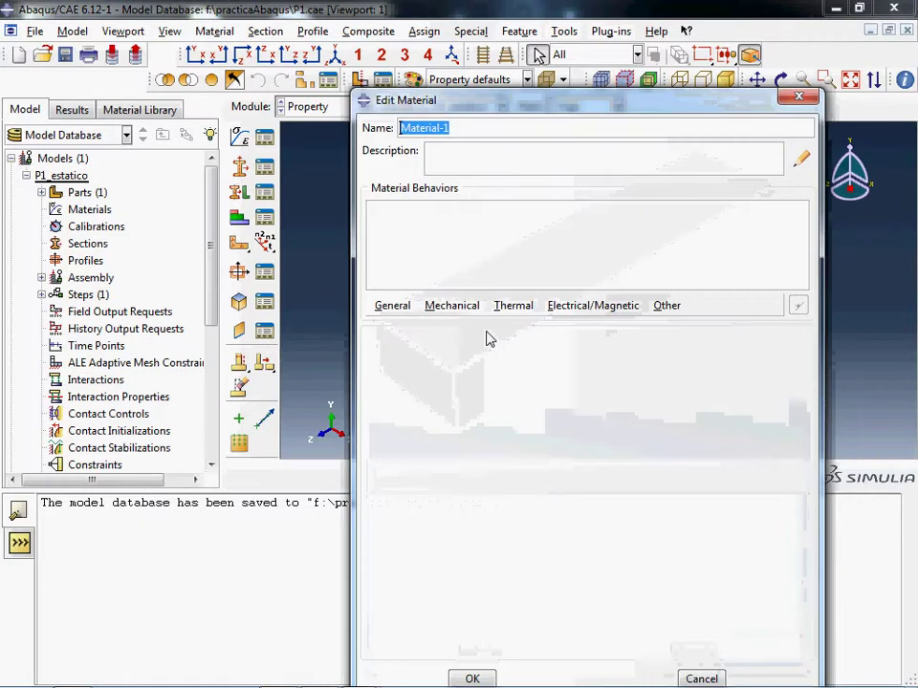
drag(572, 111, 375, 65)
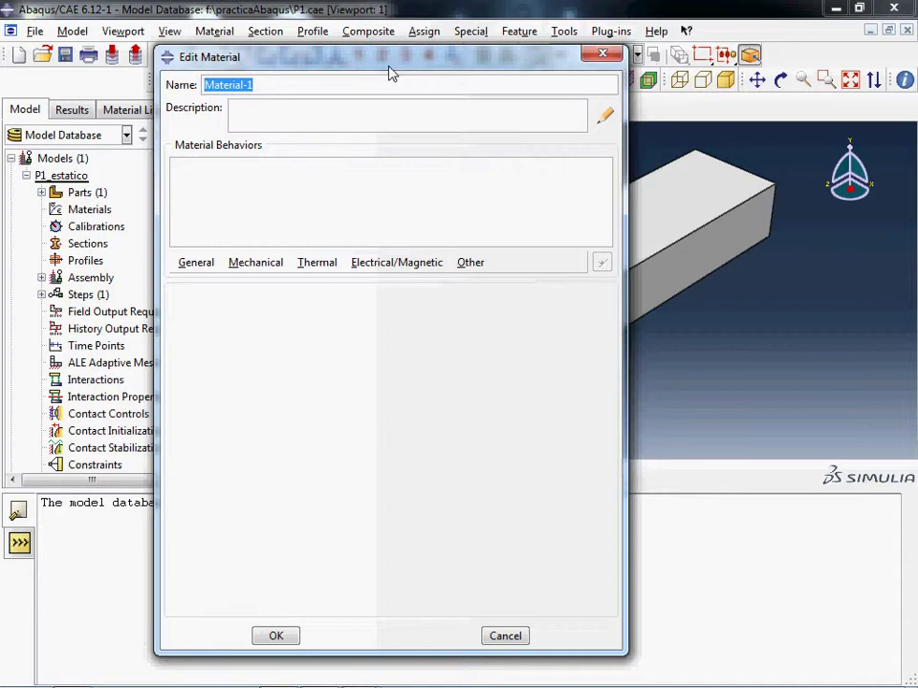
text(Acer)
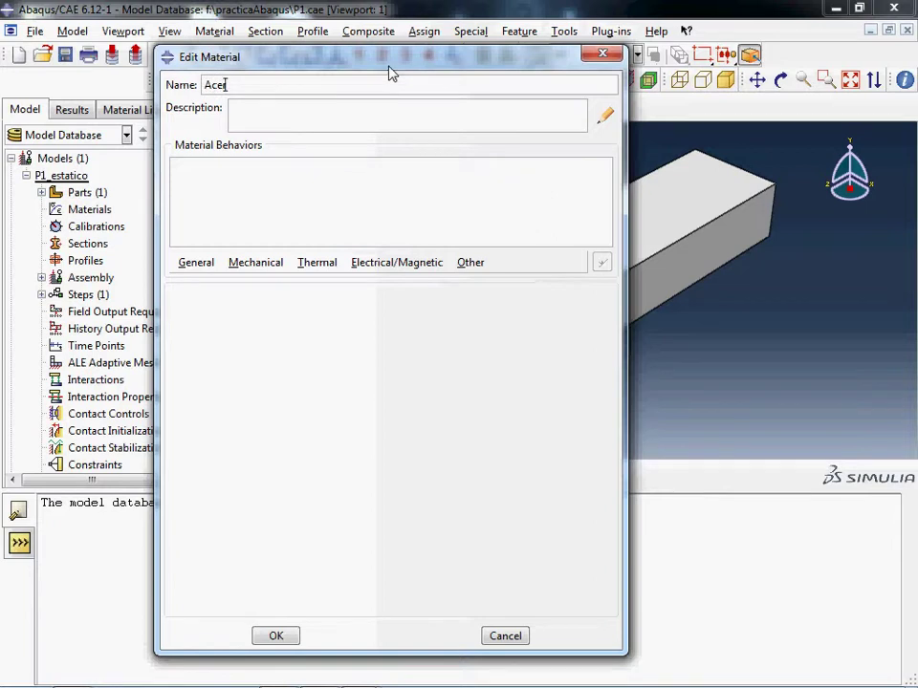
text(o)
click(256, 263)
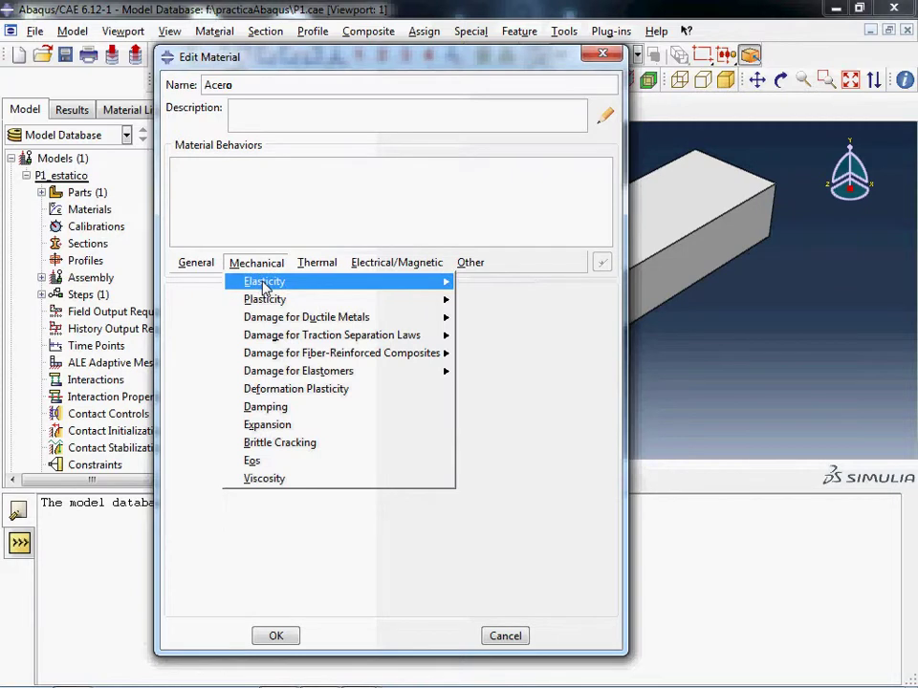
mouse_move(266, 282)
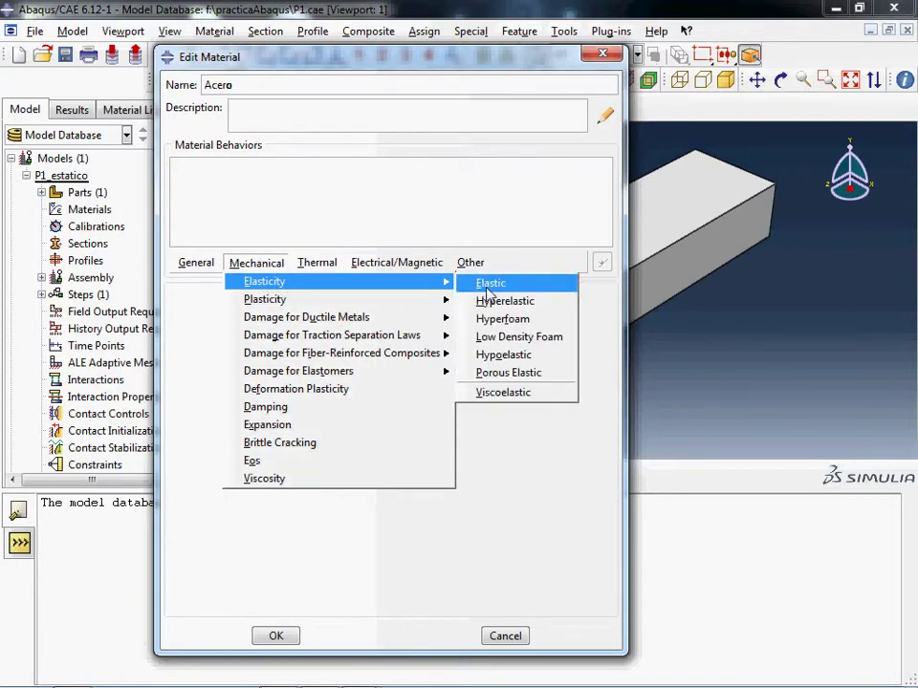
click(488, 287)
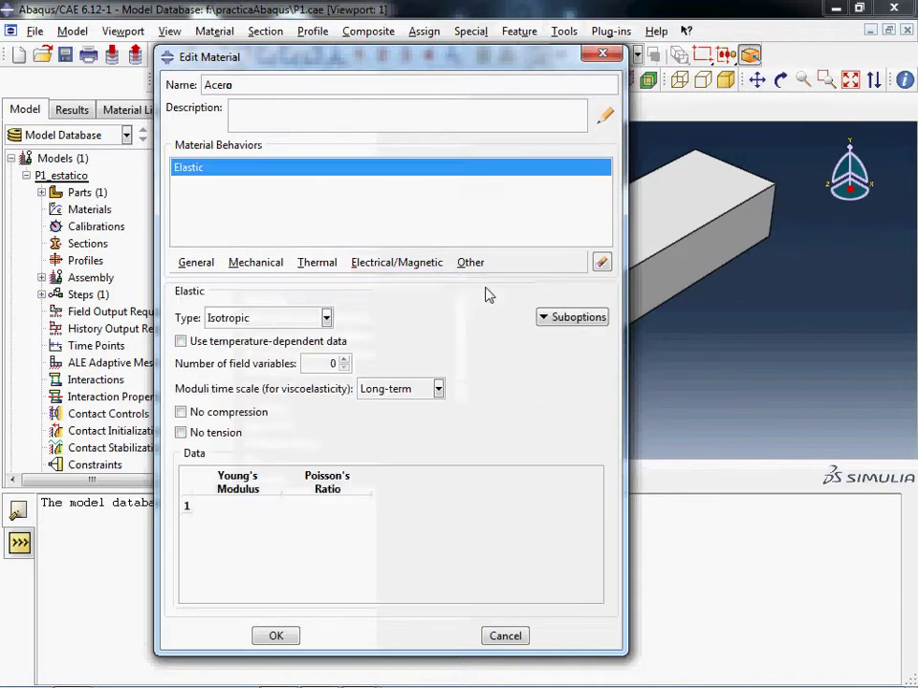
Step: Review the elasticity types and suboptions, and give the isotropic material a Young's modulus of 210e9 and a Poisson's ratio of 0.4
click(326, 318)
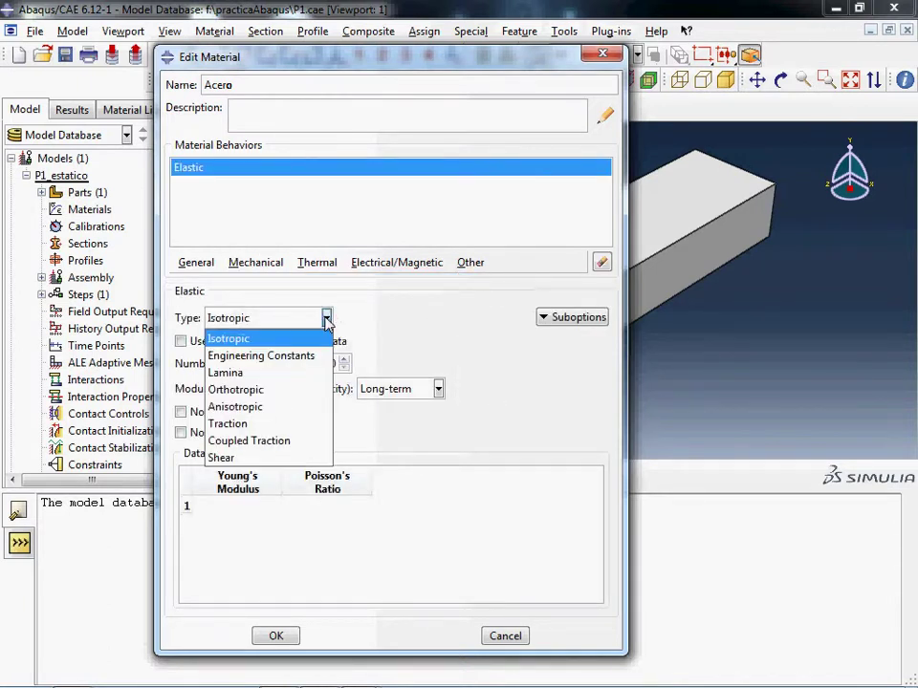
click(326, 320)
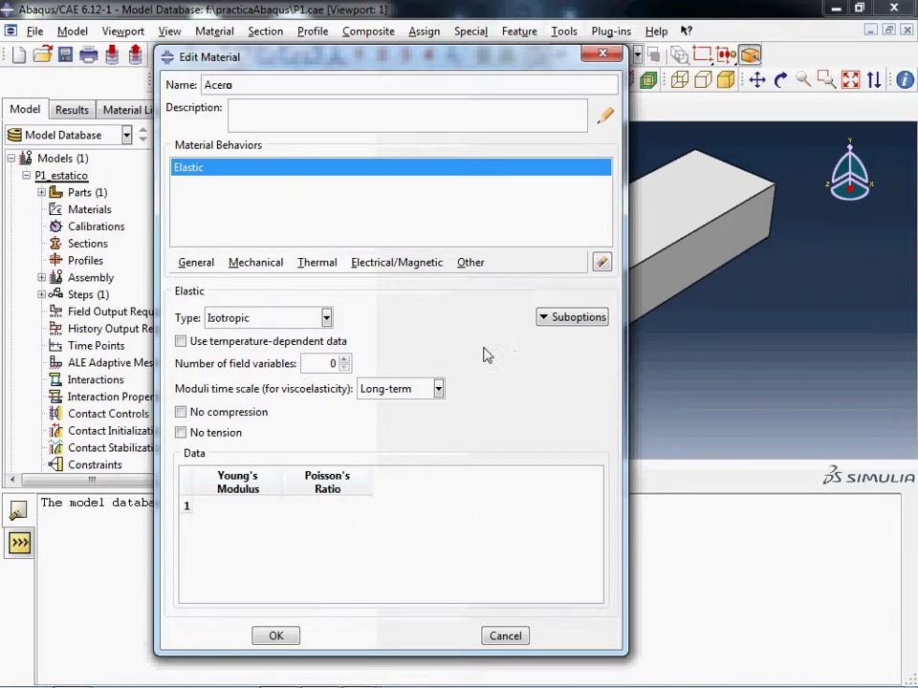
click(562, 322)
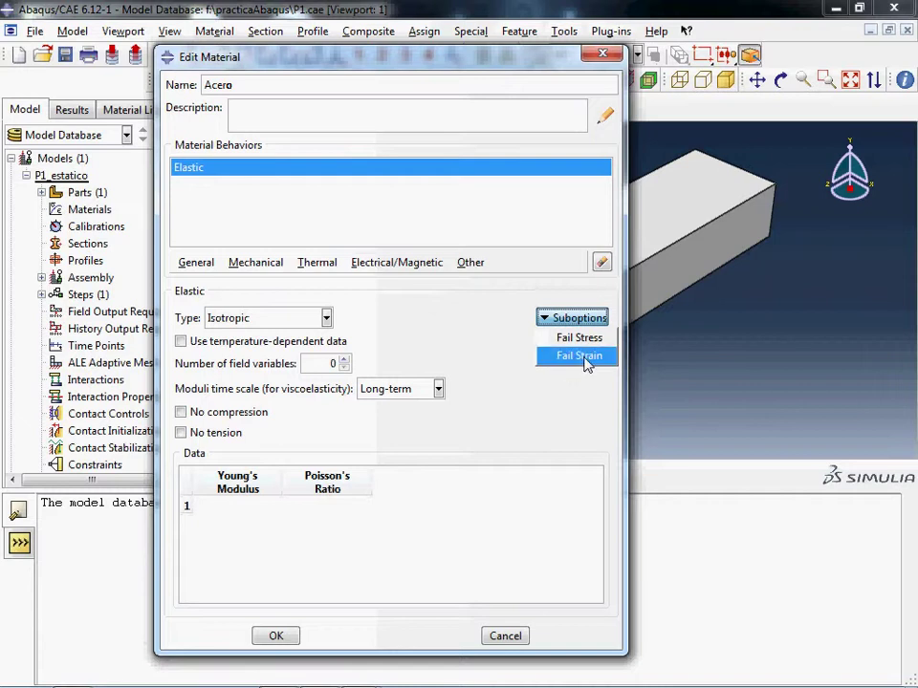
click(548, 418)
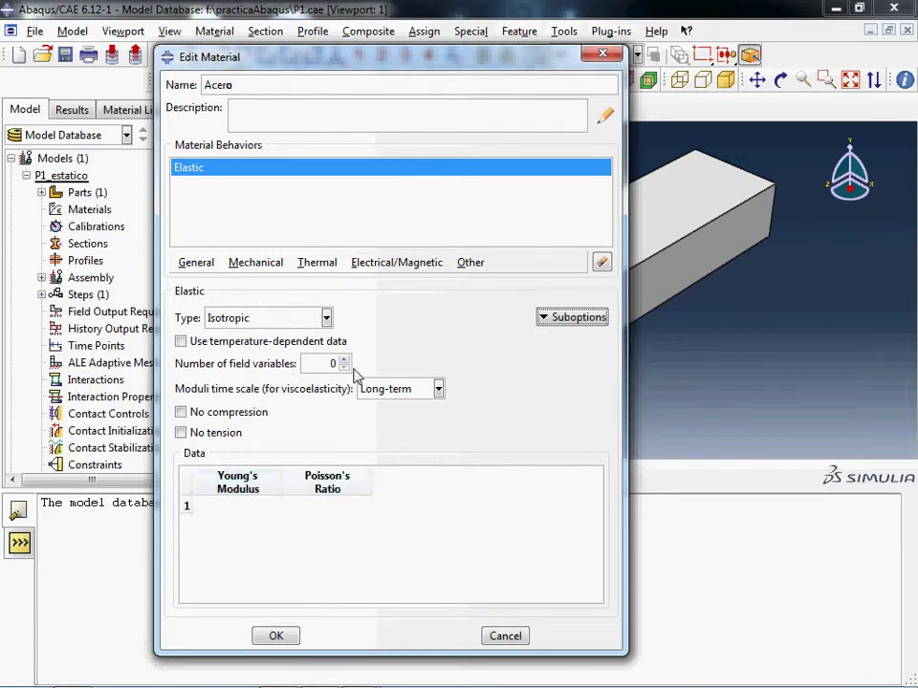
click(247, 509)
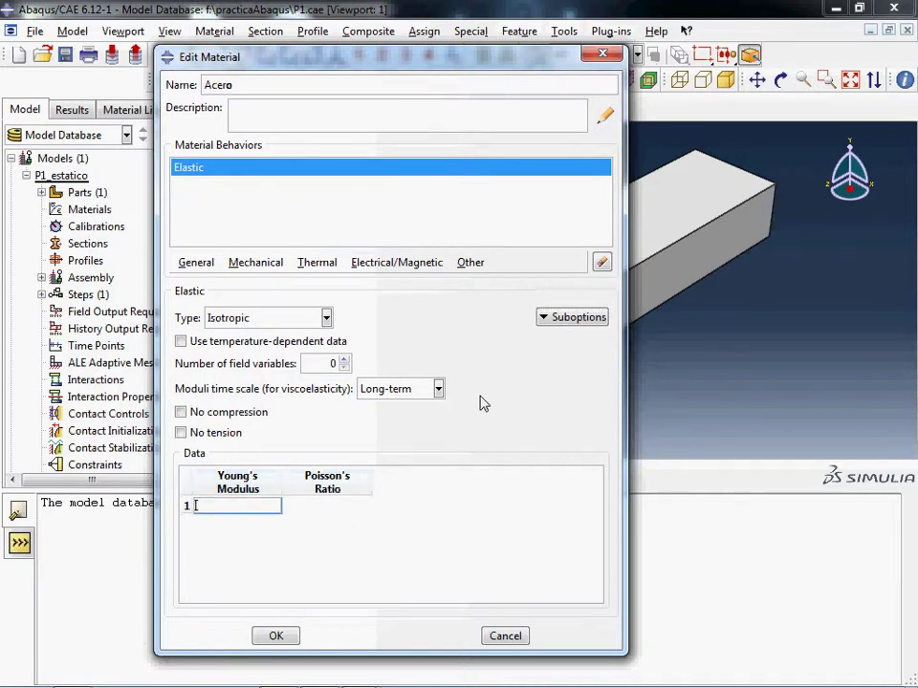
text(210)
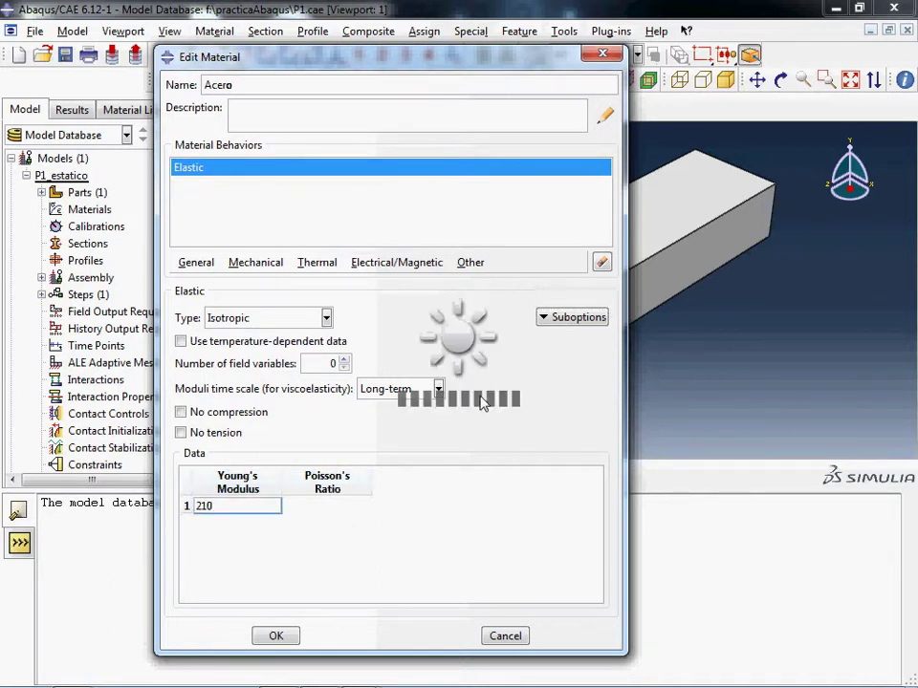
text(e9)
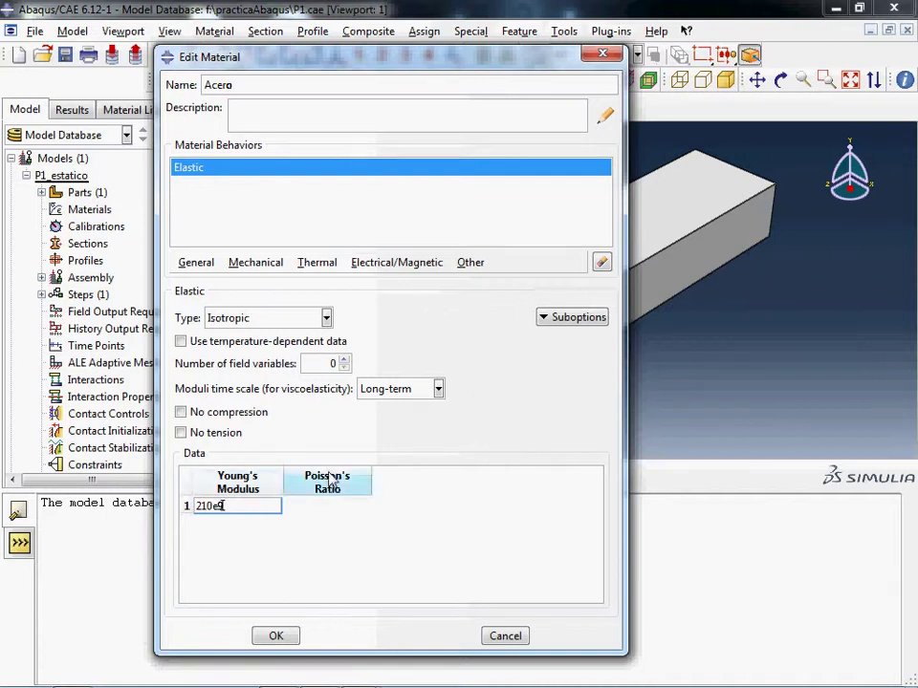
key(Tab)
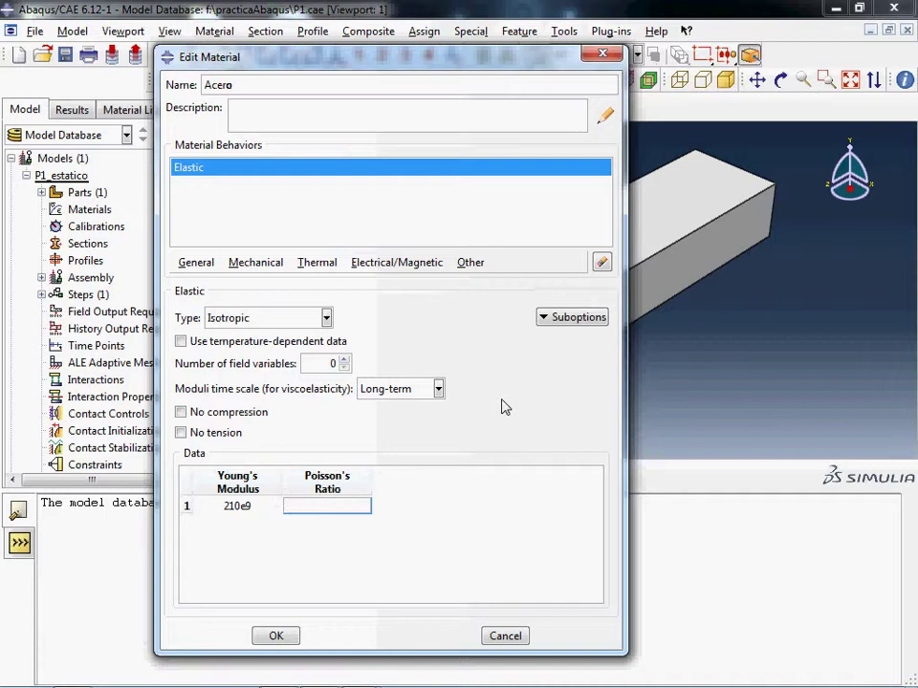
text(0.4)
Step: Examine the general, mechanical, thermal, electrical/magnetic and other behaviors available for the material, and accept the Acero definition
click(196, 263)
click(193, 263)
click(192, 266)
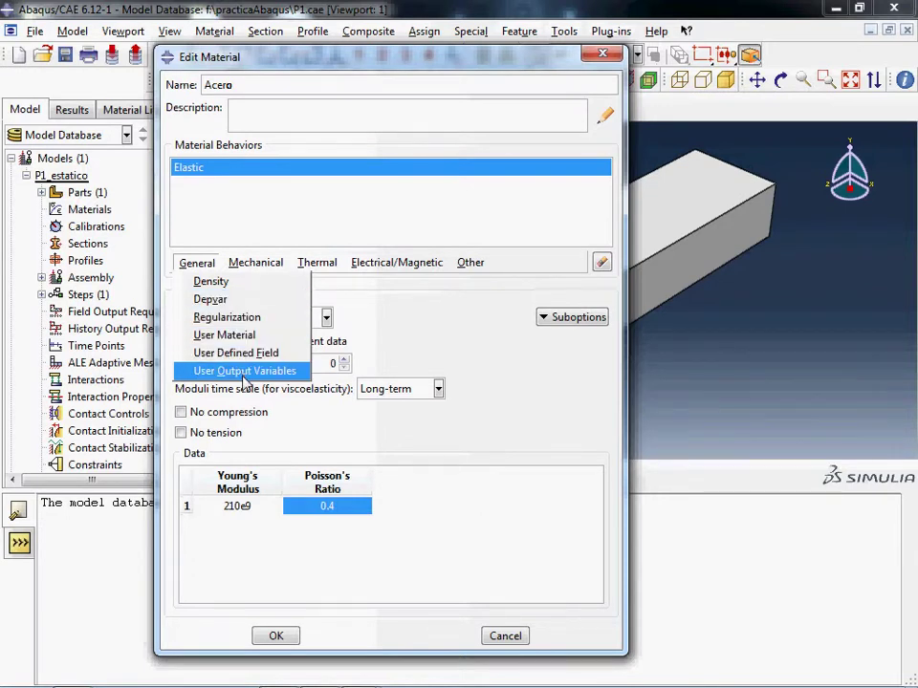
mouse_move(234, 270)
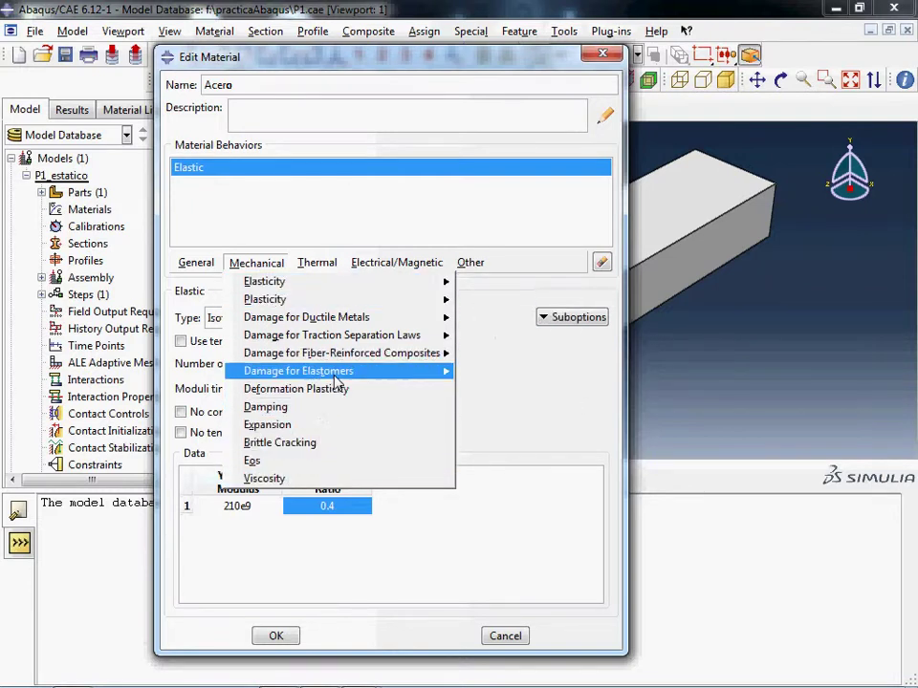
mouse_move(334, 381)
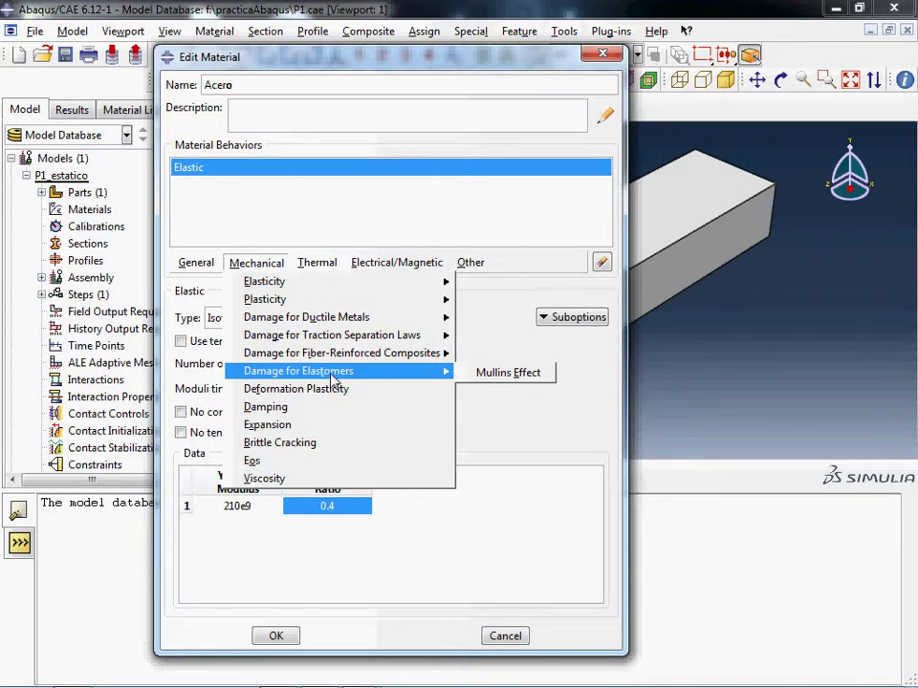
mouse_move(322, 266)
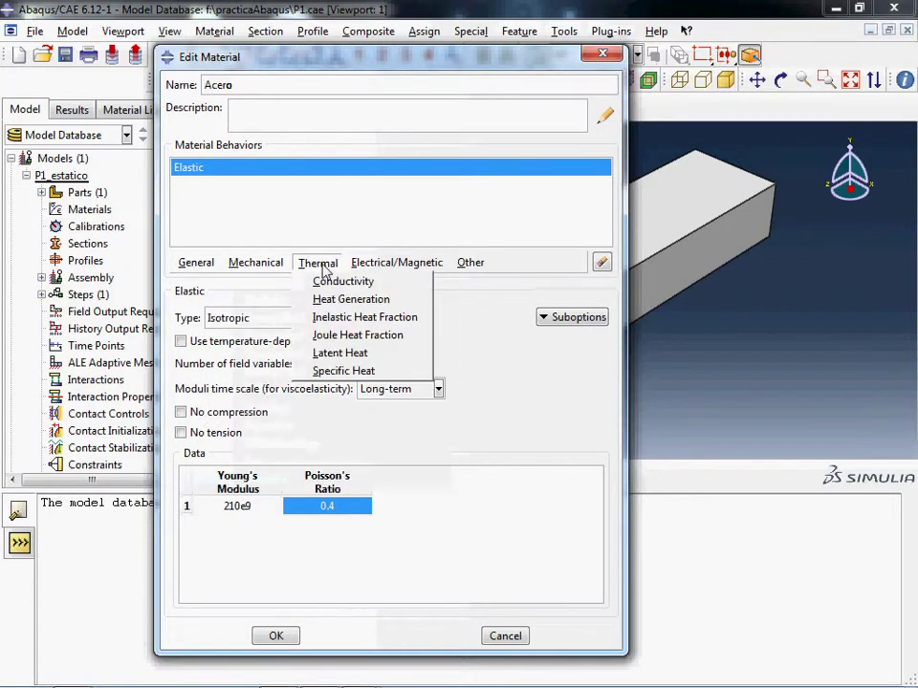
mouse_move(263, 265)
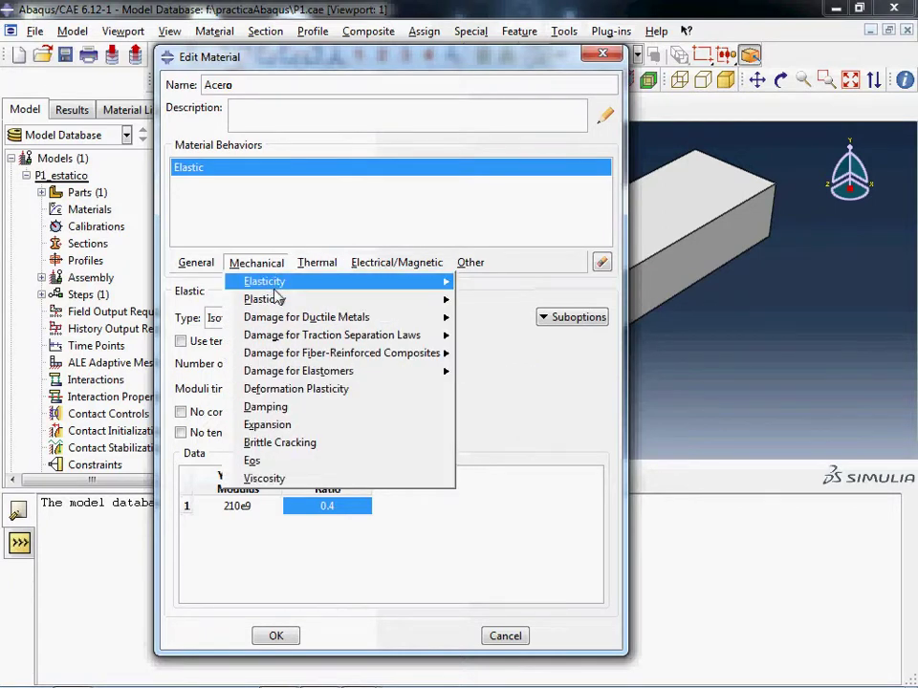
mouse_move(274, 286)
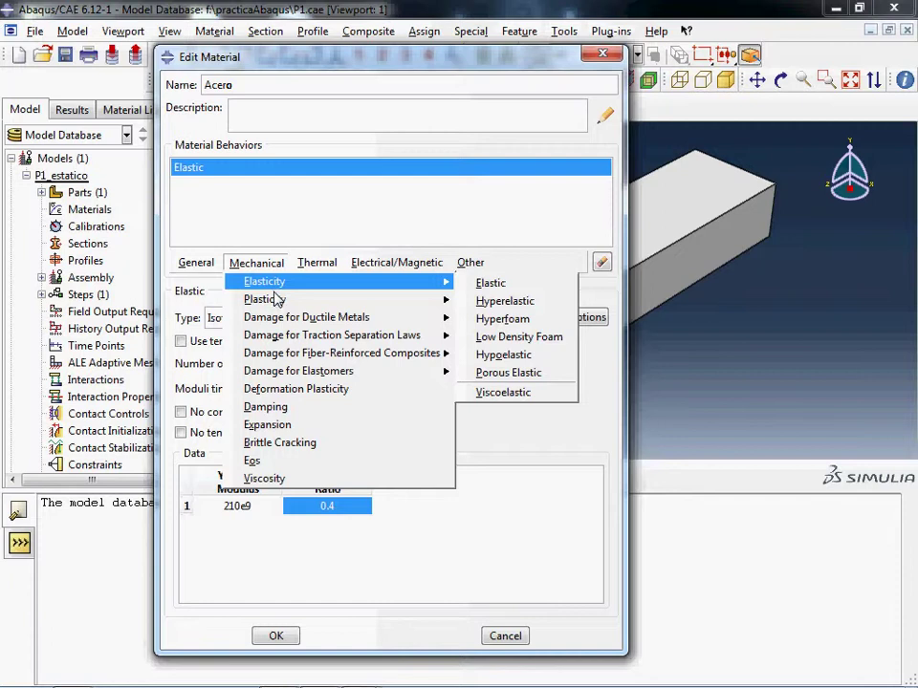
mouse_move(440, 282)
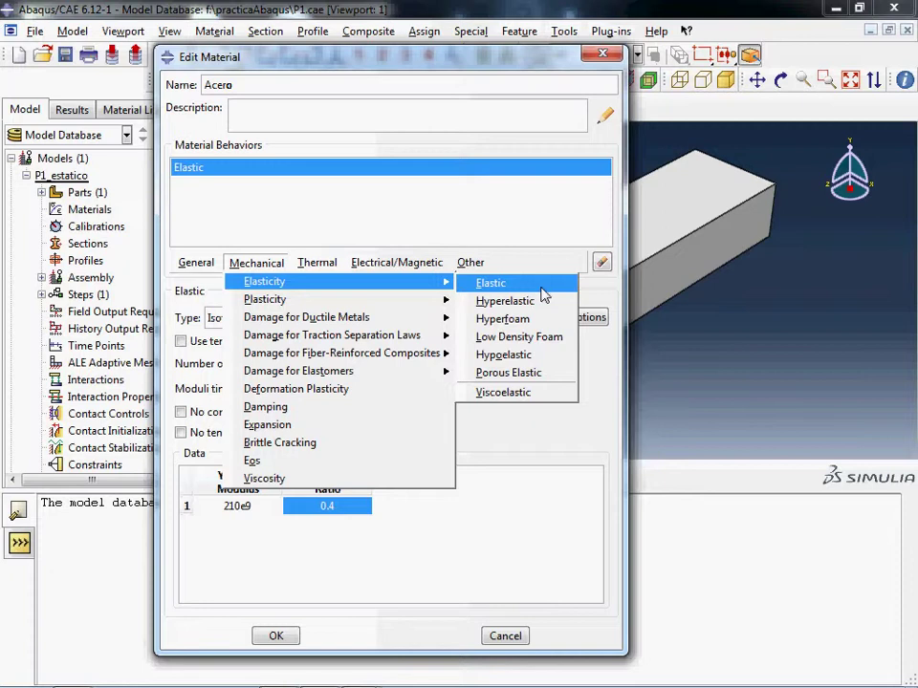
mouse_move(315, 265)
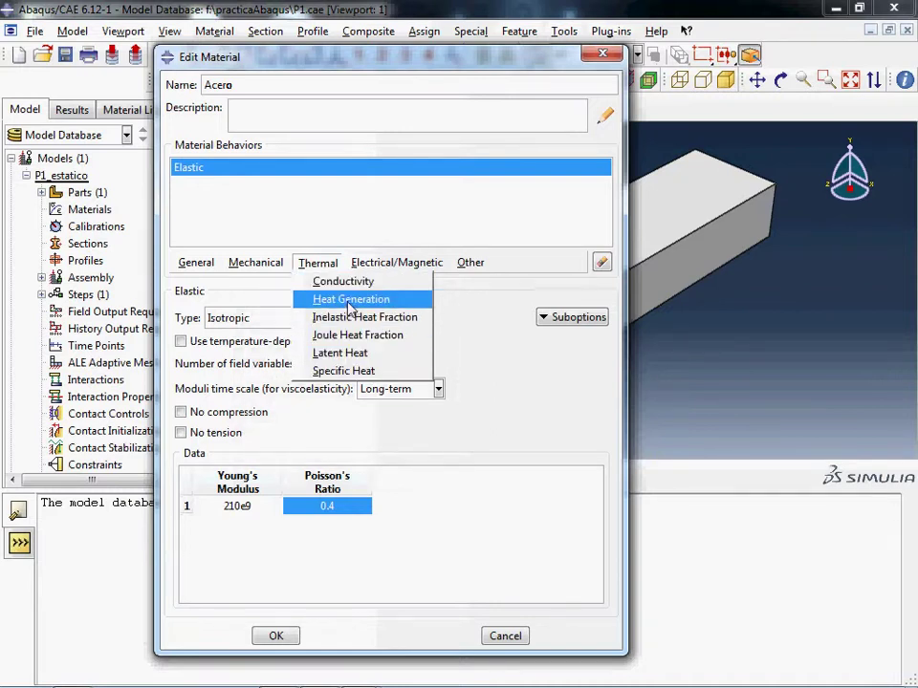
mouse_move(397, 266)
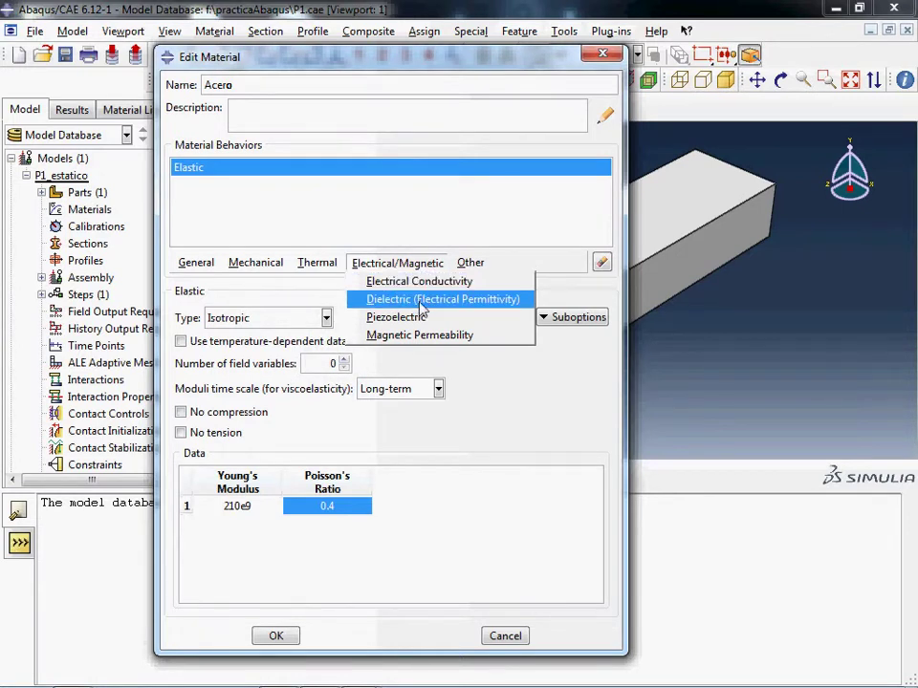
mouse_move(475, 266)
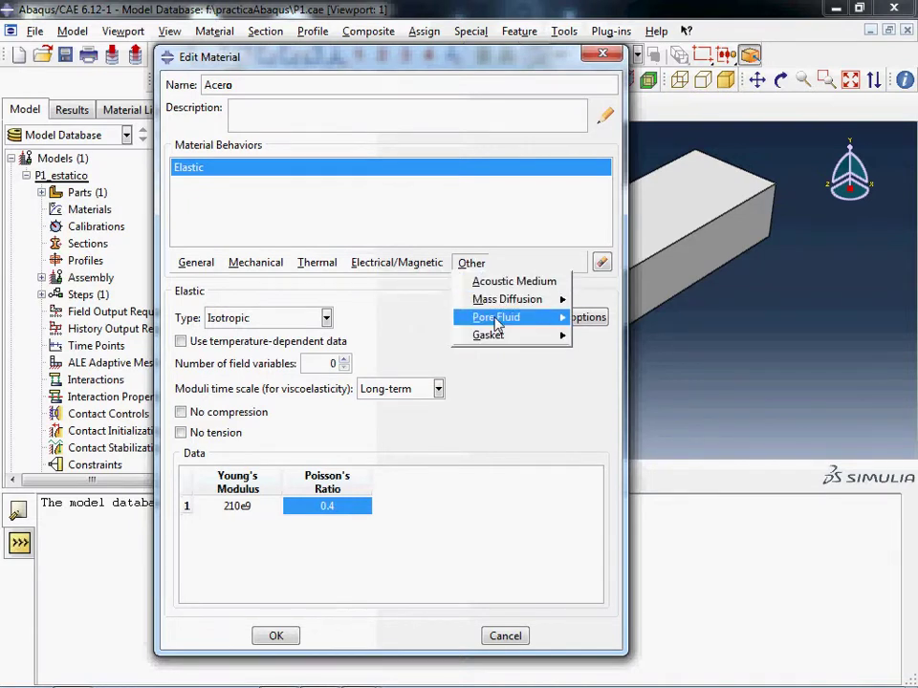
mouse_move(496, 325)
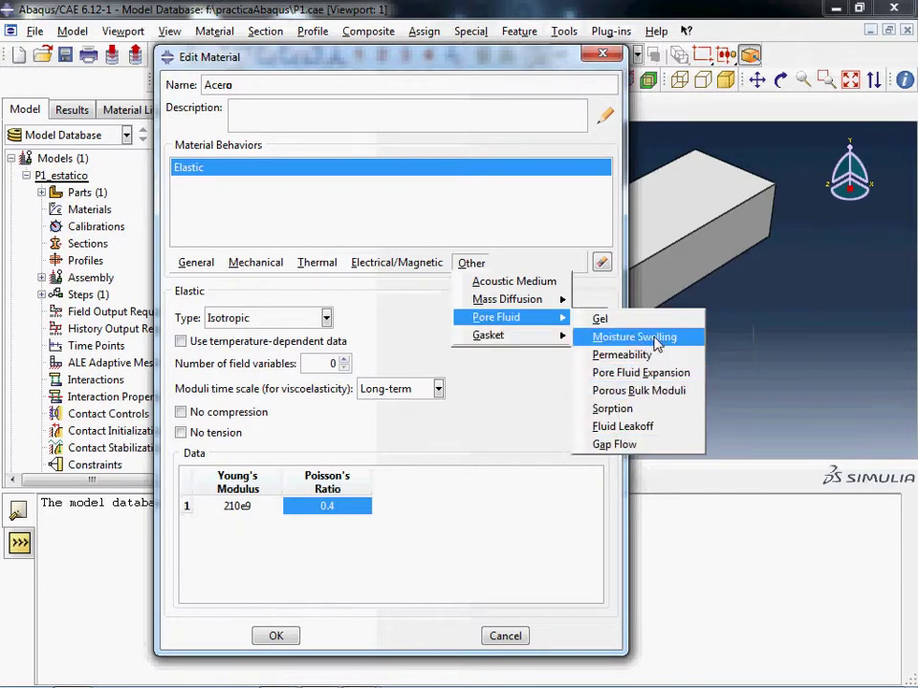
click(471, 241)
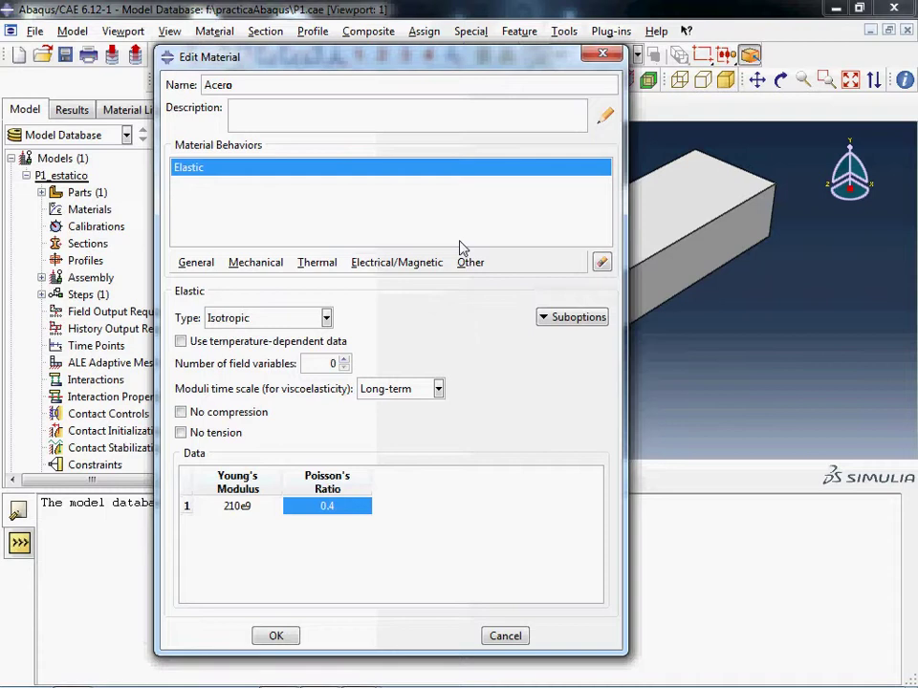
click(279, 635)
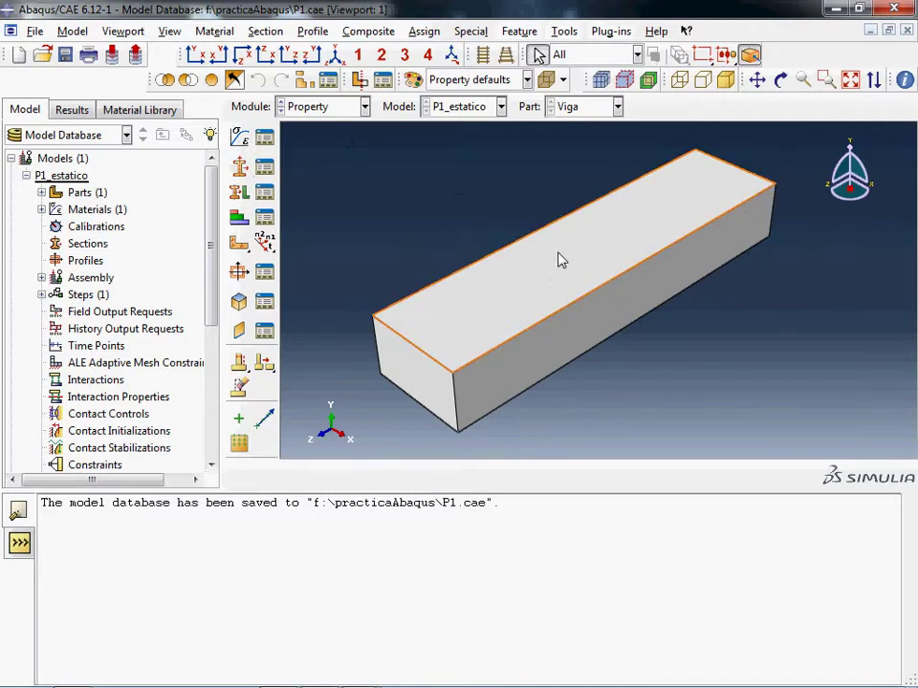
Step: Create a solid homogeneous section named Sec-acer0
click(239, 170)
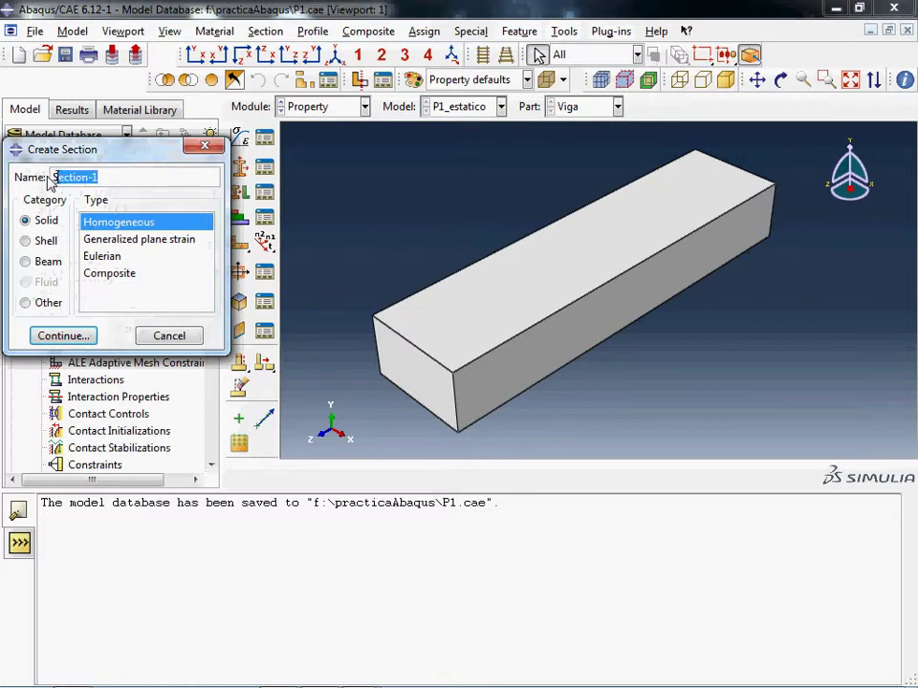
text(SSec-)
key(BackSpace)
key(BackSpace)
key(BackSpace)
key(BackSpace)
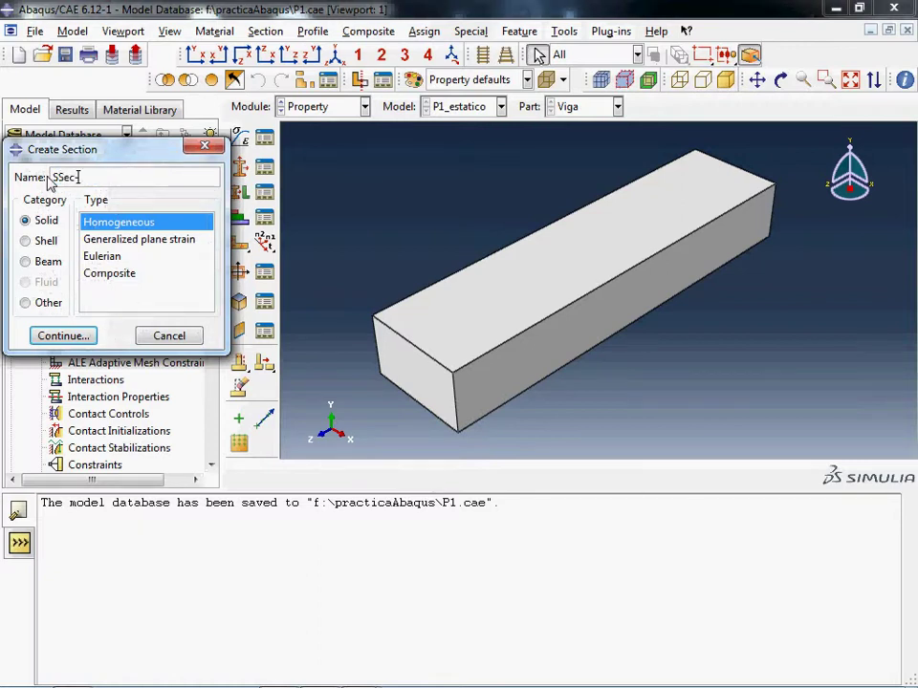
text(ec-acerp)
key(BackSpace)
text(0)
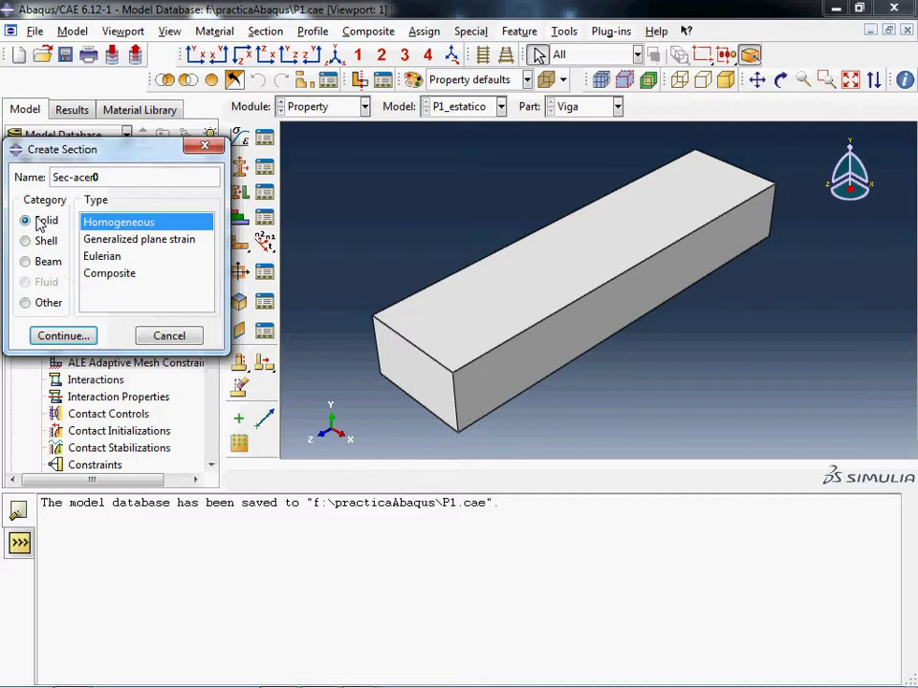
click(88, 336)
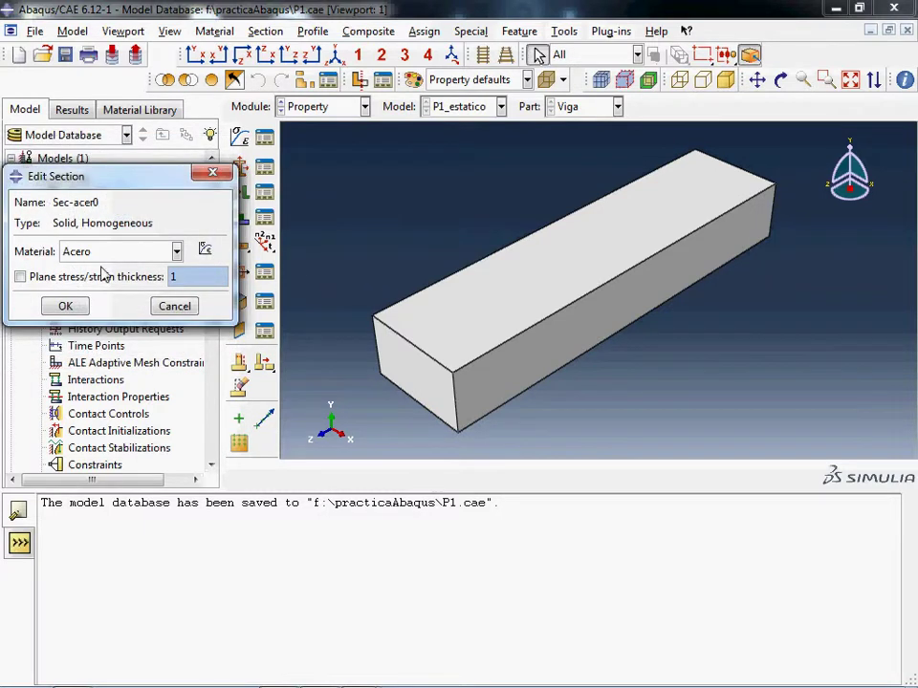
Step: Choose Acero as the section's material, leave plane stress/strain thickness off and accept the section definition
click(176, 251)
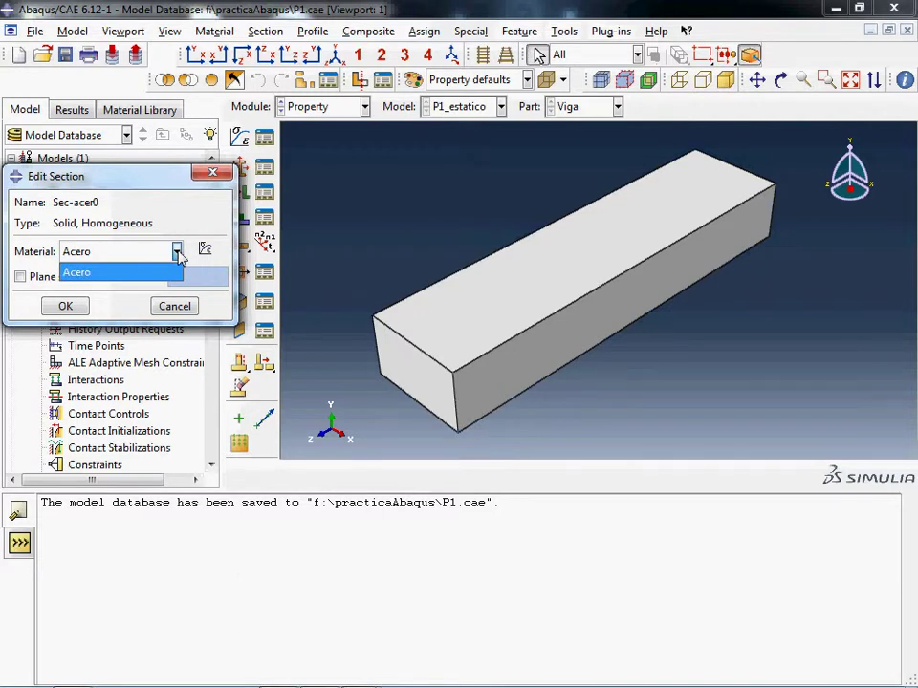
click(141, 273)
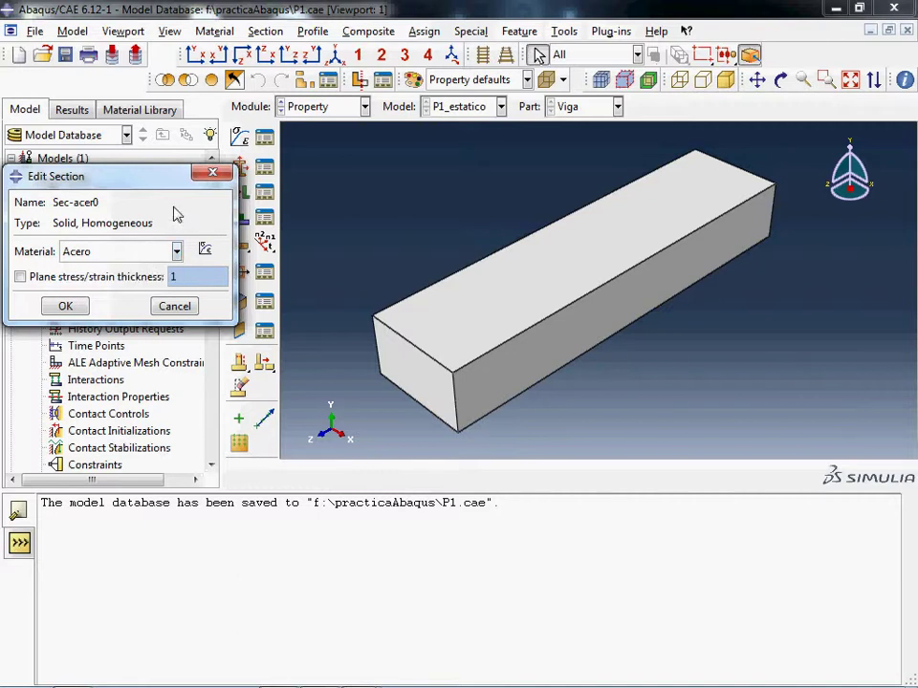
click(67, 306)
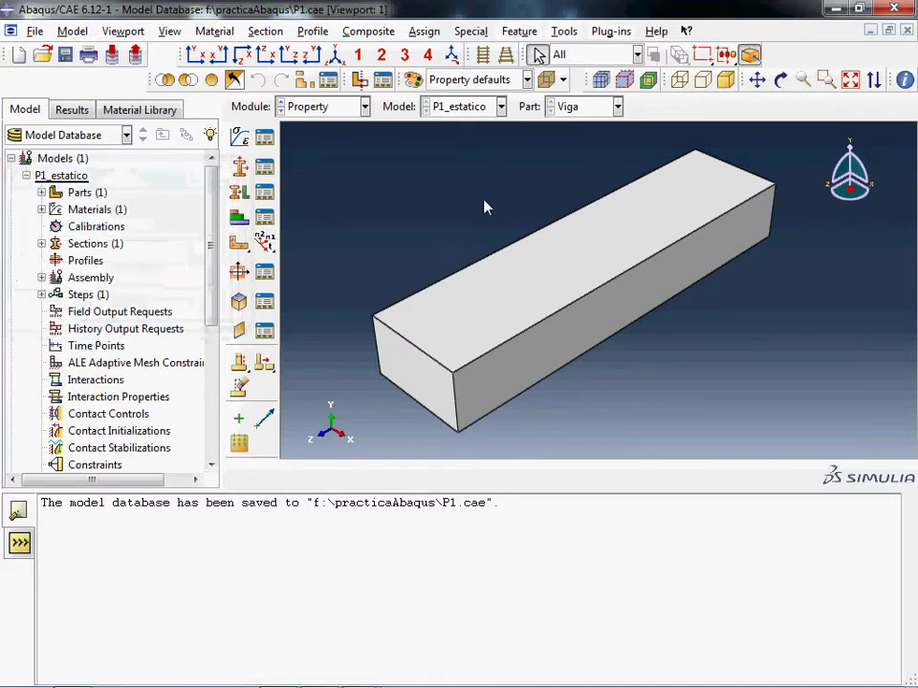
Step: Assign the section Sec-acer0 to the whole beam, creating the region set Set-1
click(240, 195)
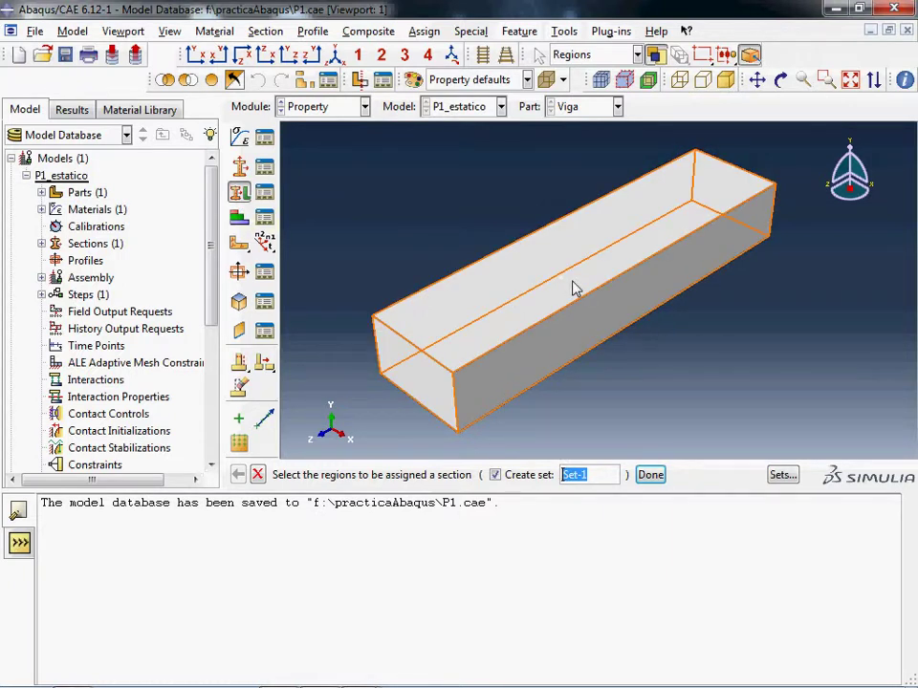
click(670, 276)
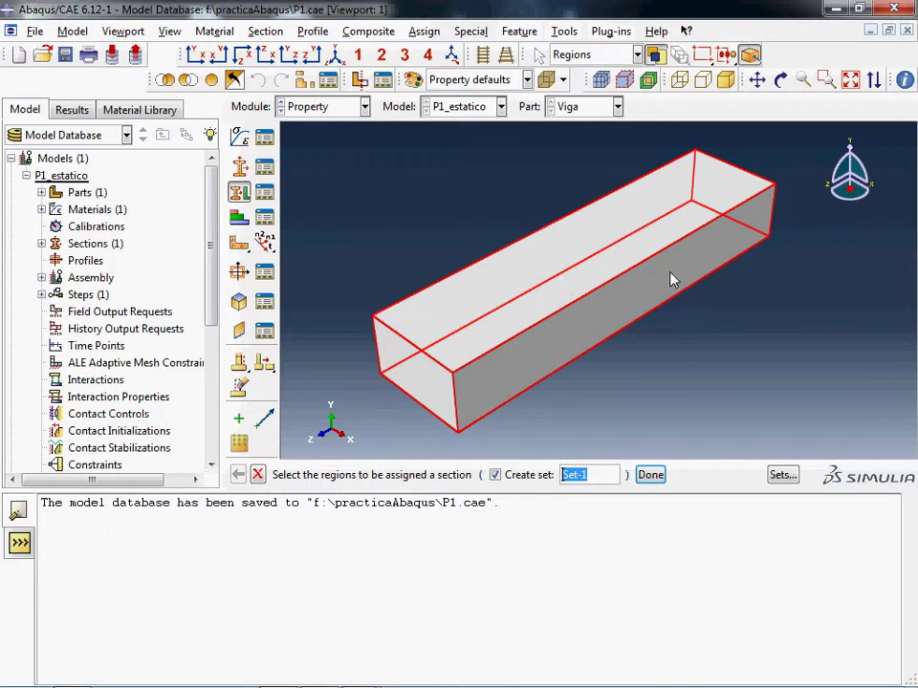
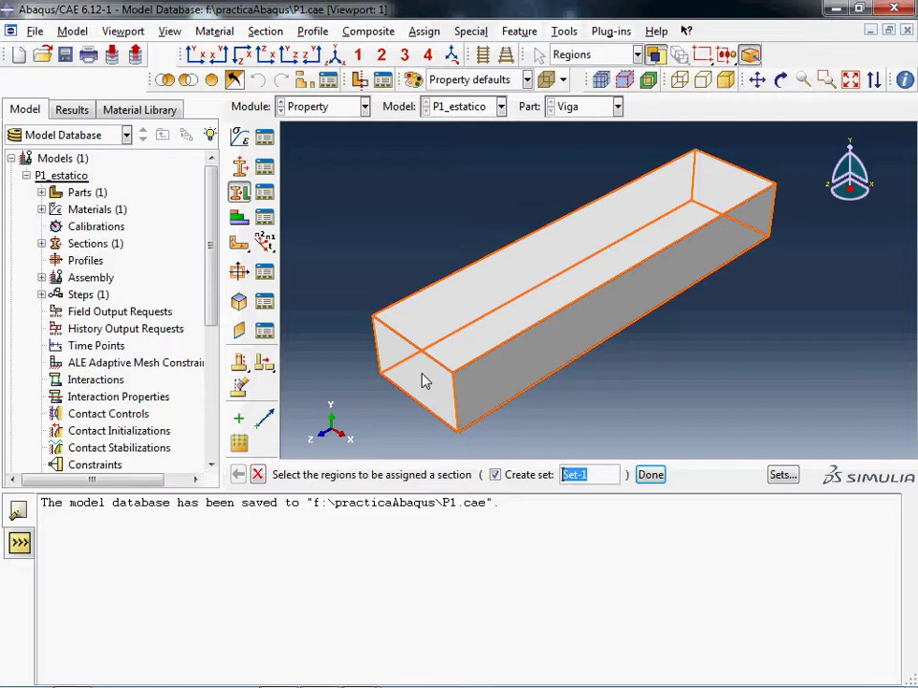
click(425, 380)
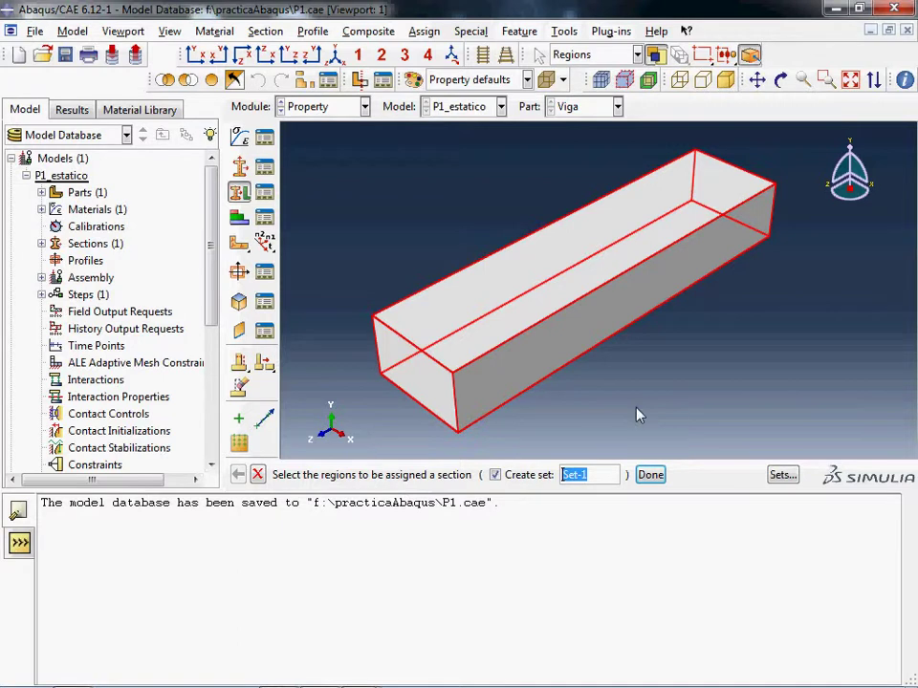
click(651, 477)
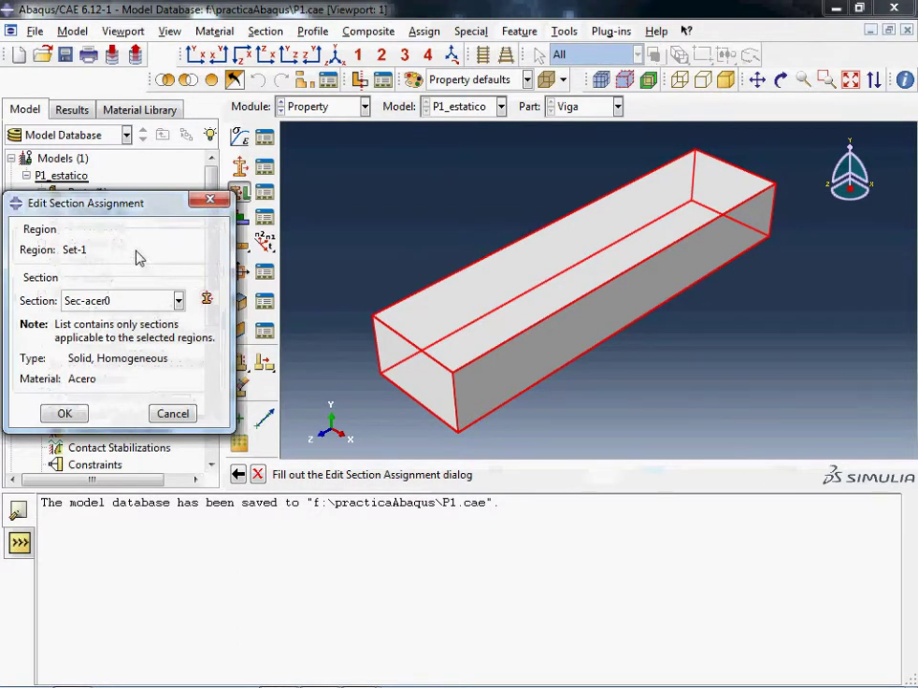
drag(129, 208, 182, 146)
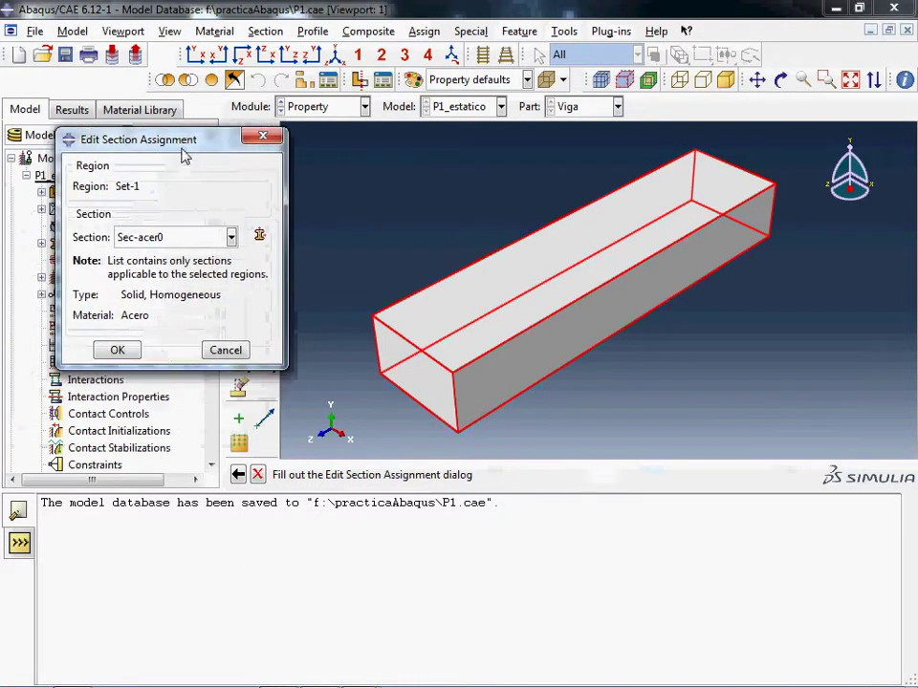
click(231, 239)
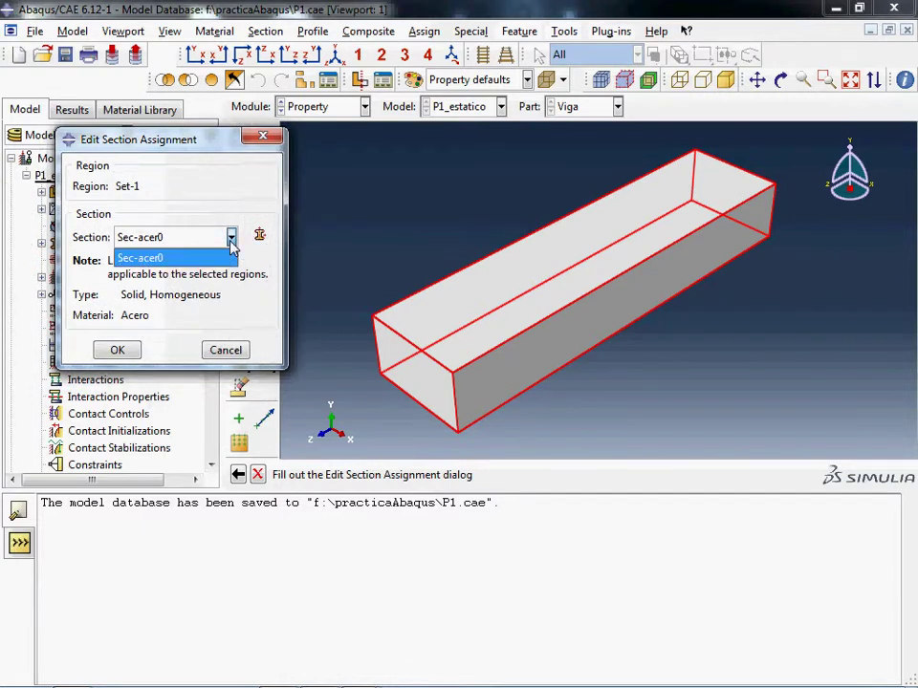
click(230, 239)
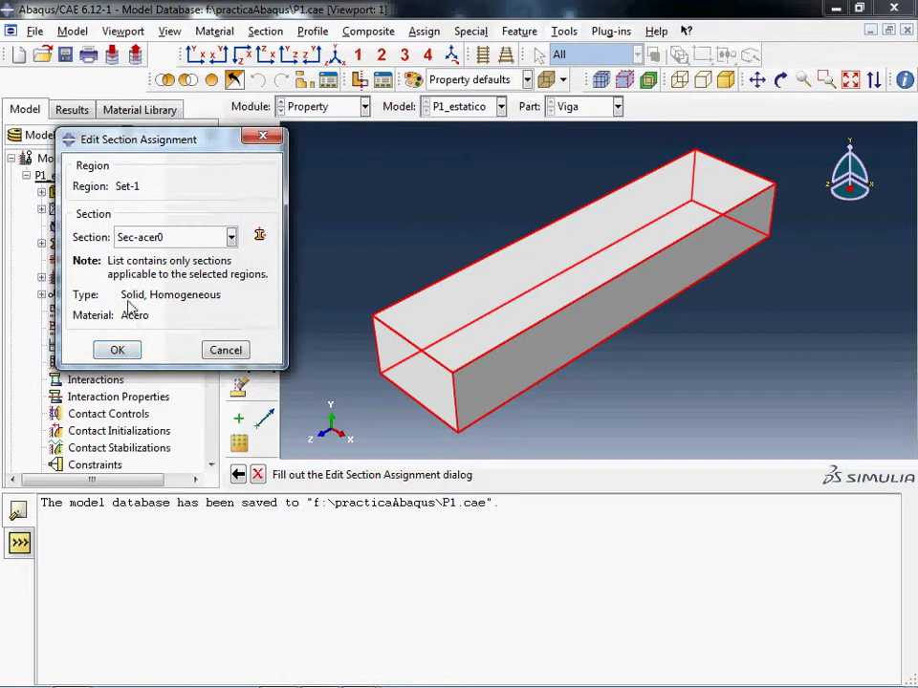
click(133, 350)
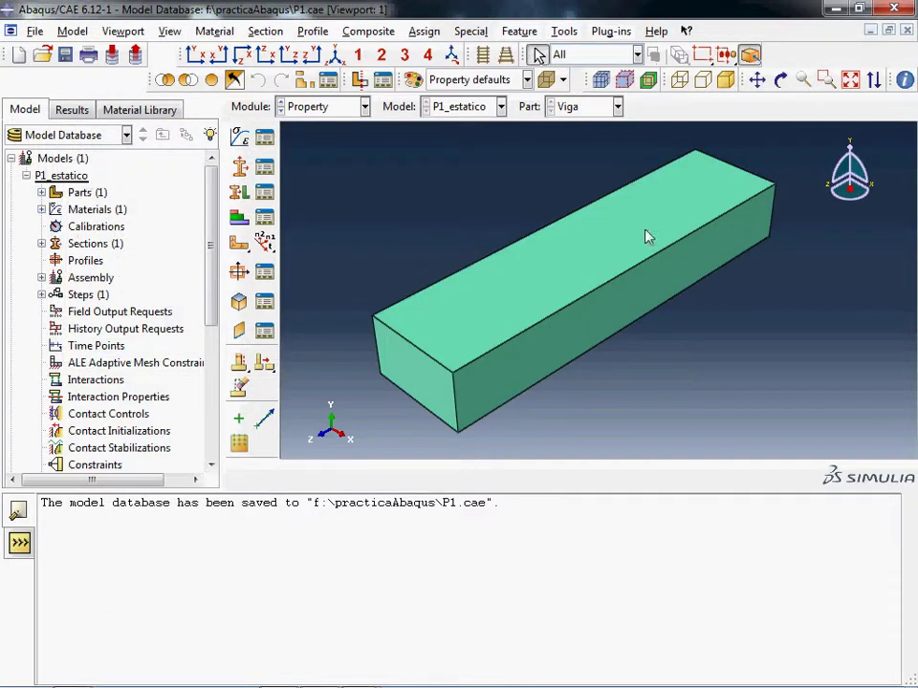
Step: Switch to the Assembly module and create a dependent (mesh on part) instance of the part Viga
ctrl+alt+drag(663, 416, 606, 393)
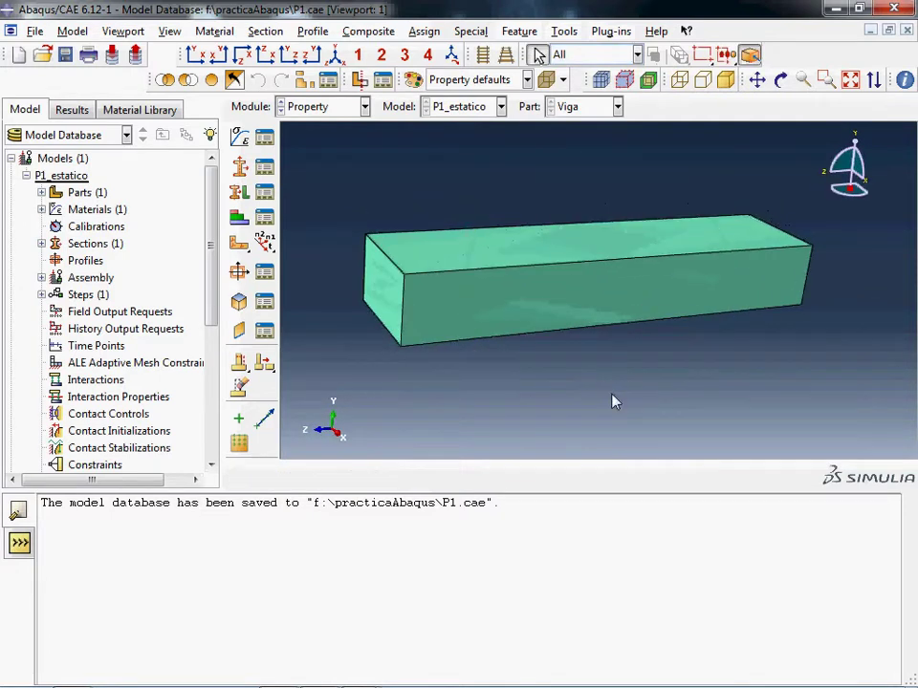
click(366, 107)
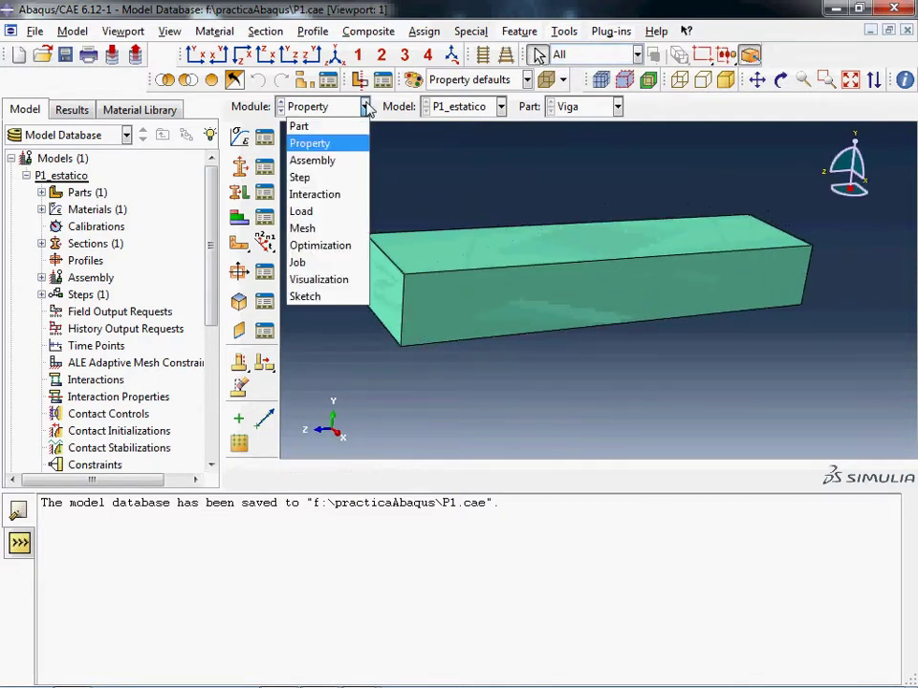
click(359, 162)
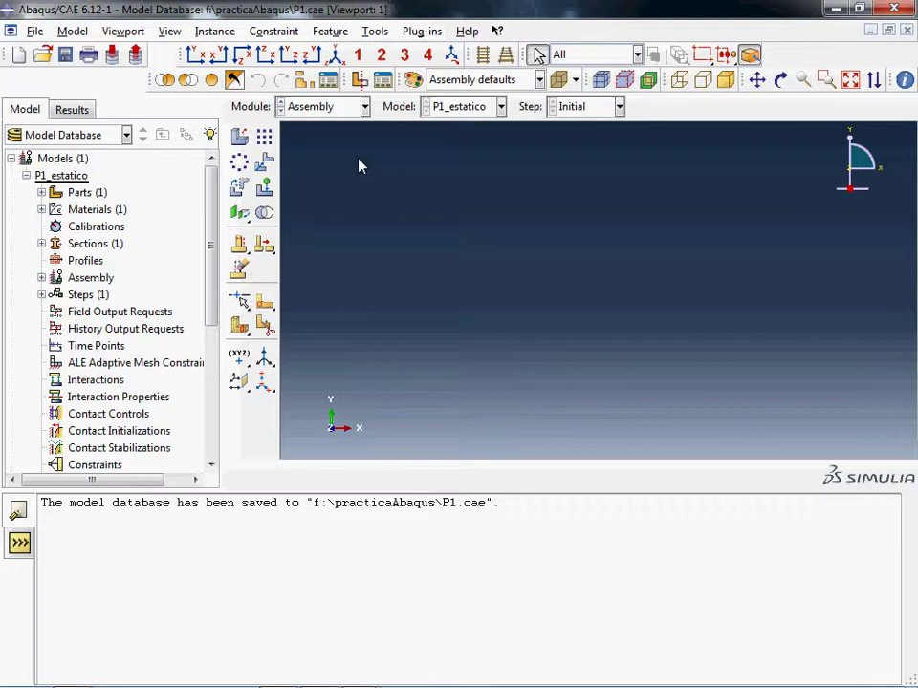
click(240, 139)
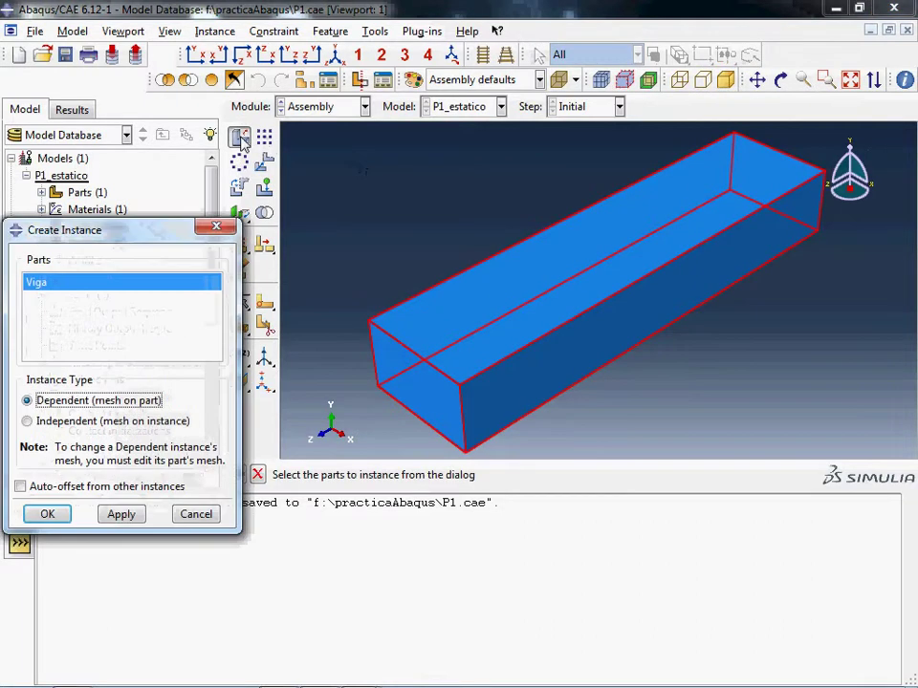
drag(106, 235, 163, 70)
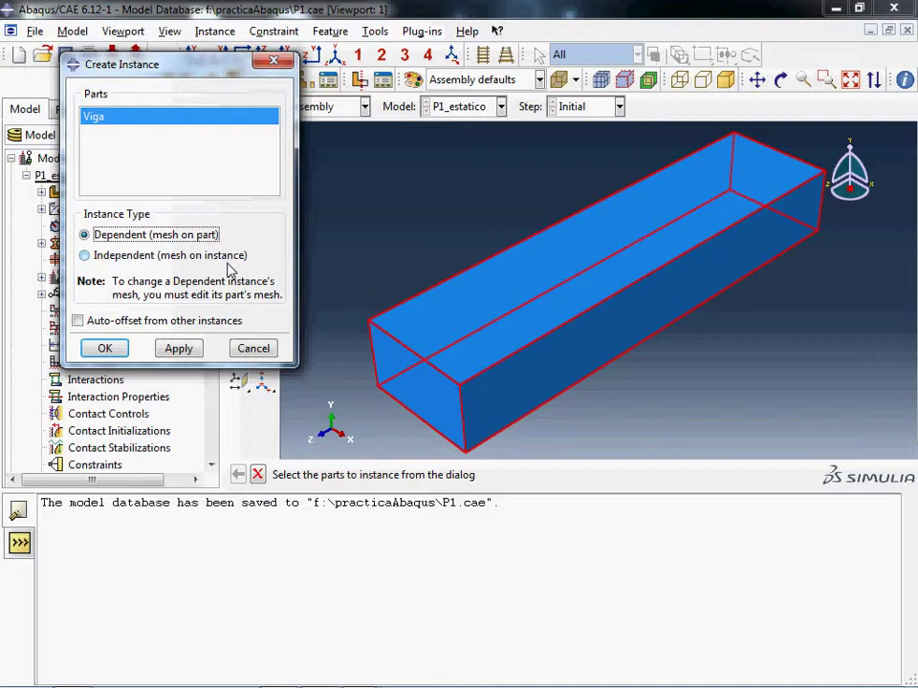
click(105, 347)
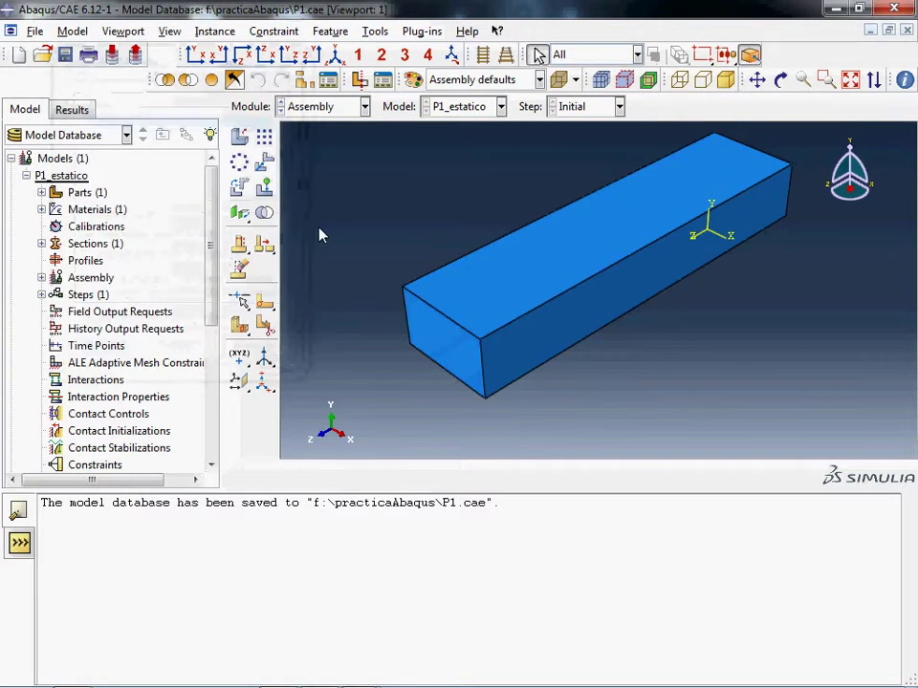
Step: Examine the position constraint tools available for part instances without applying any constraint
ctrl+alt+drag(755, 338, 721, 339)
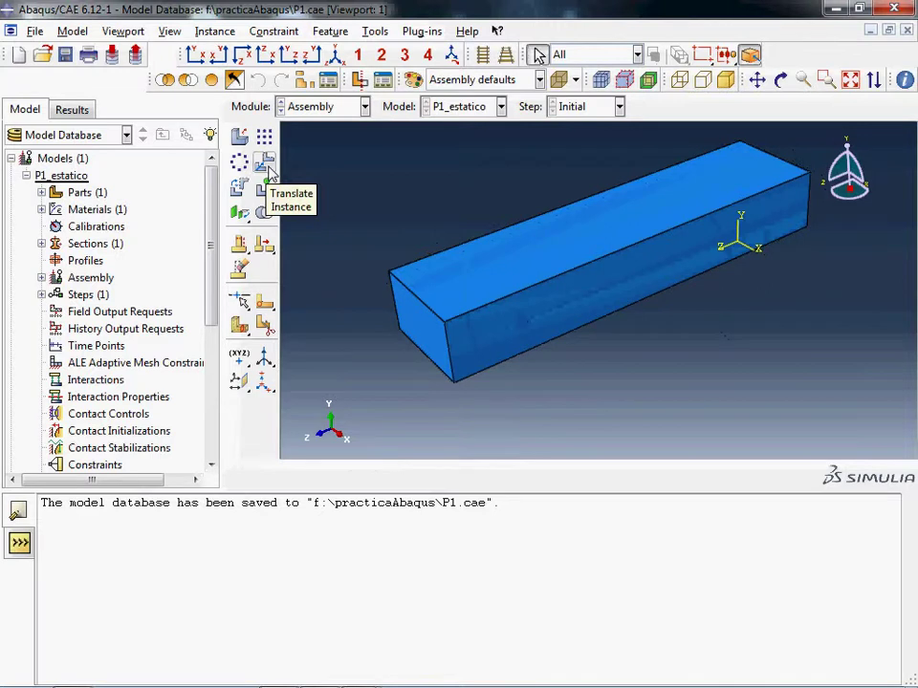
click(241, 214)
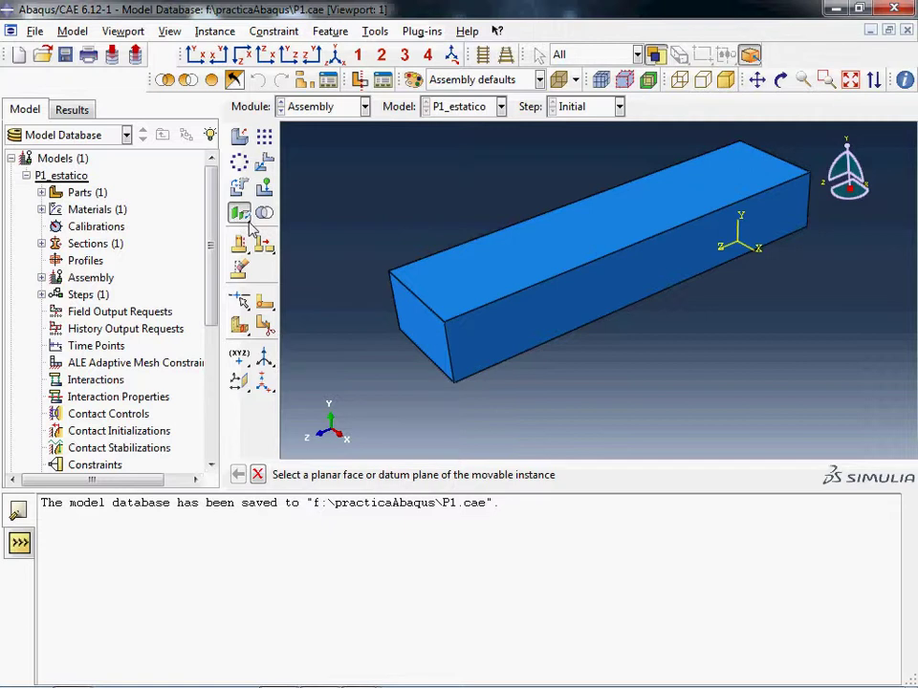
key(Escape)
click(241, 214)
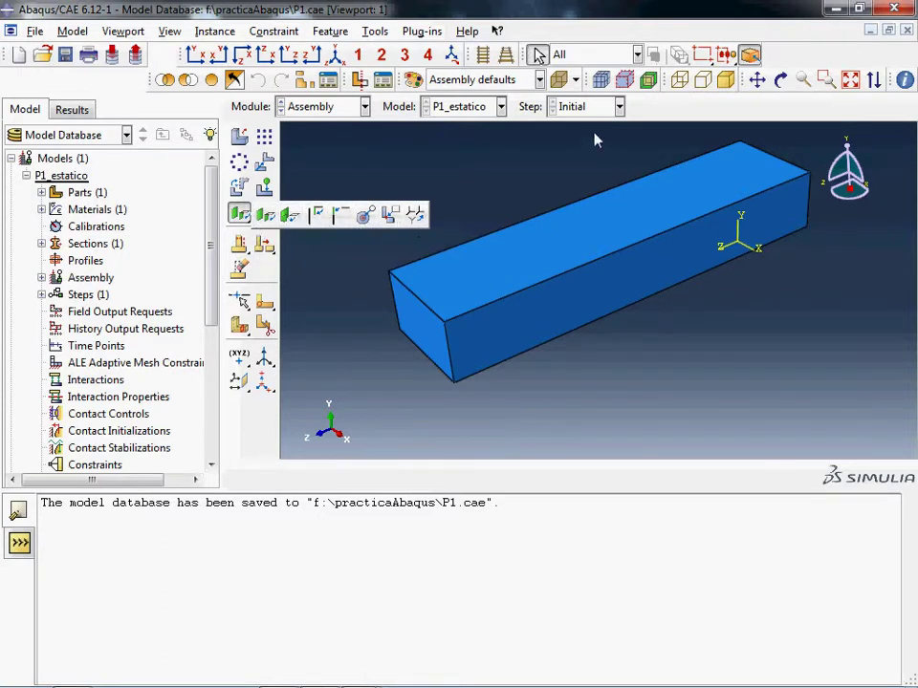
click(562, 175)
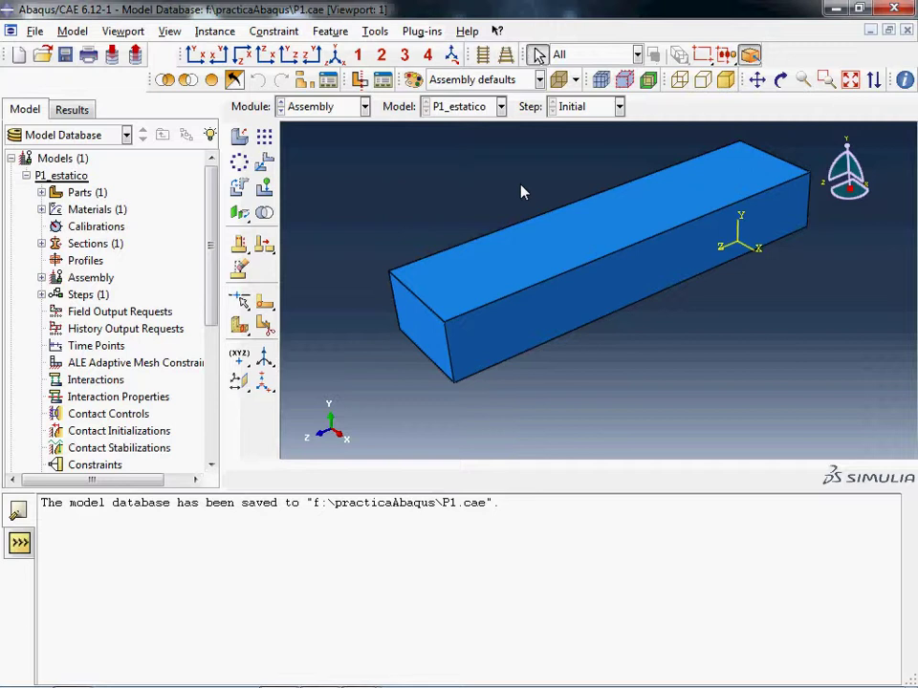
Step: Review the file formats available for importing an assembly and close the import without loading a file
click(35, 31)
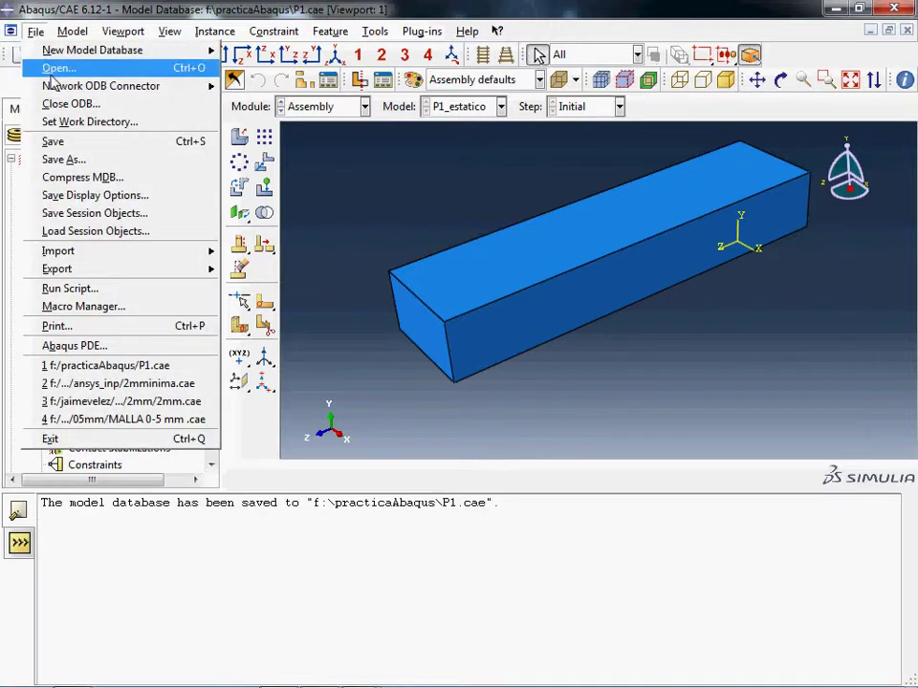
mouse_move(117, 253)
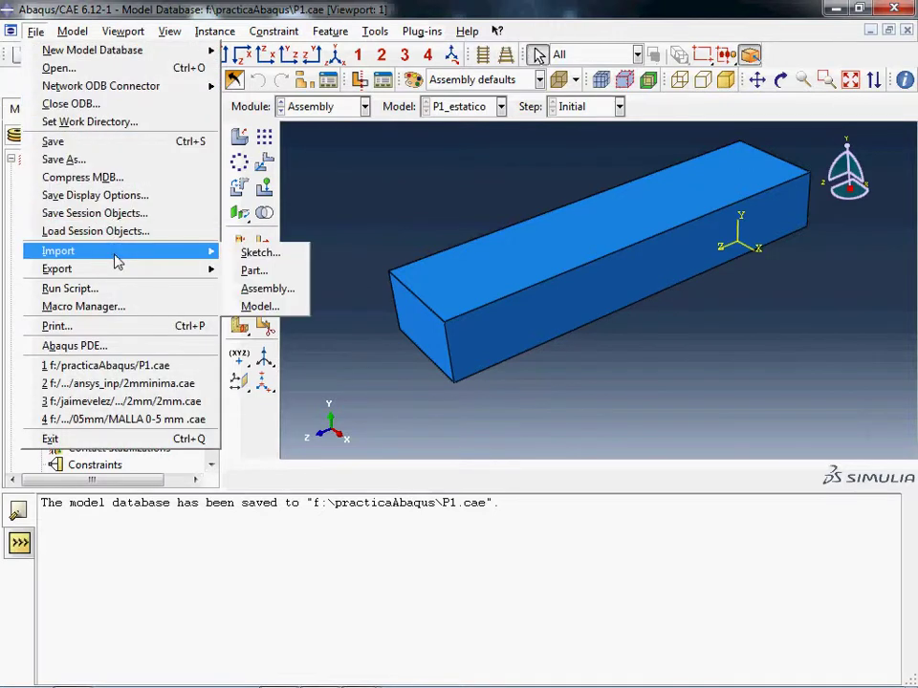
click(277, 296)
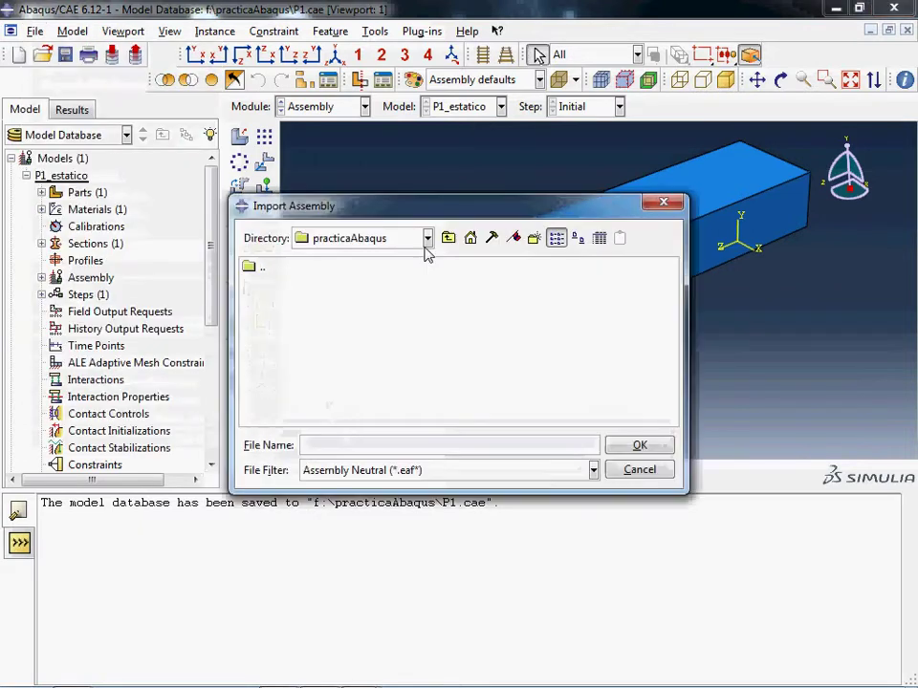
click(591, 472)
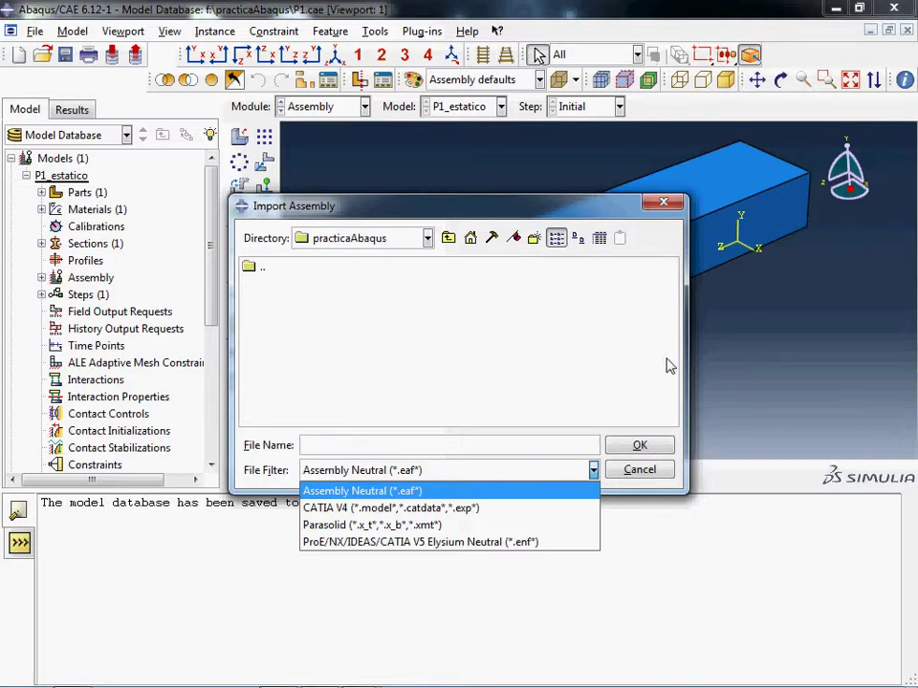
click(664, 203)
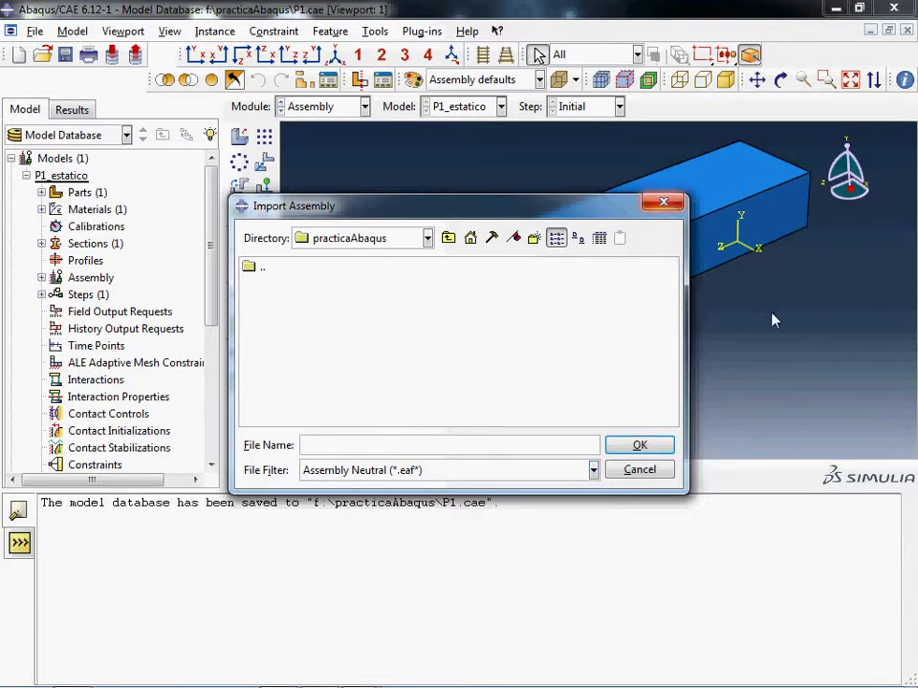
click(669, 203)
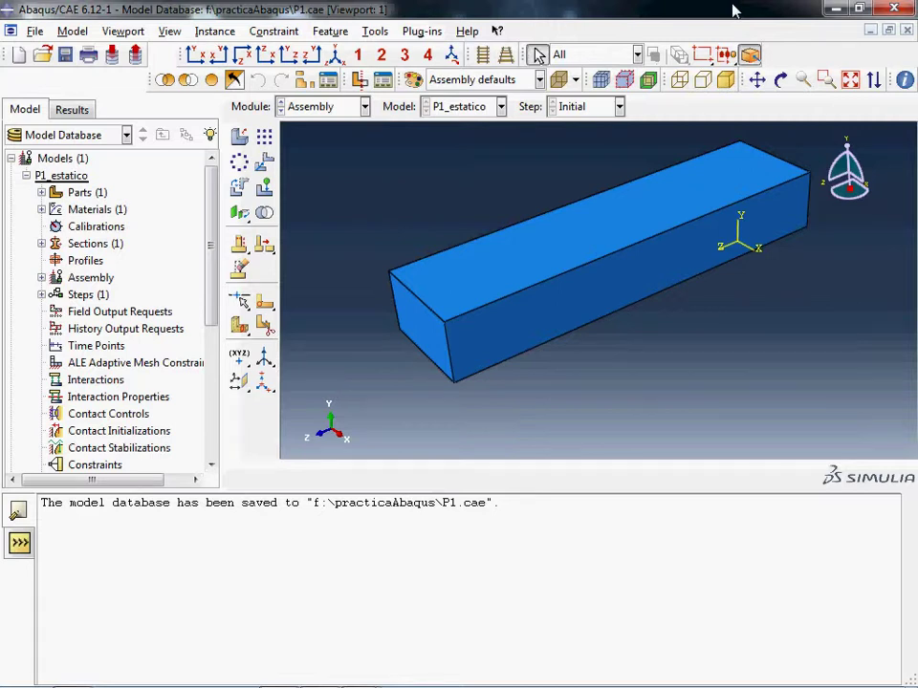
Step: Switch to the Step module and start a new Static, General analysis step named Step-1 after Initial, reviewing the available general procedures
click(365, 107)
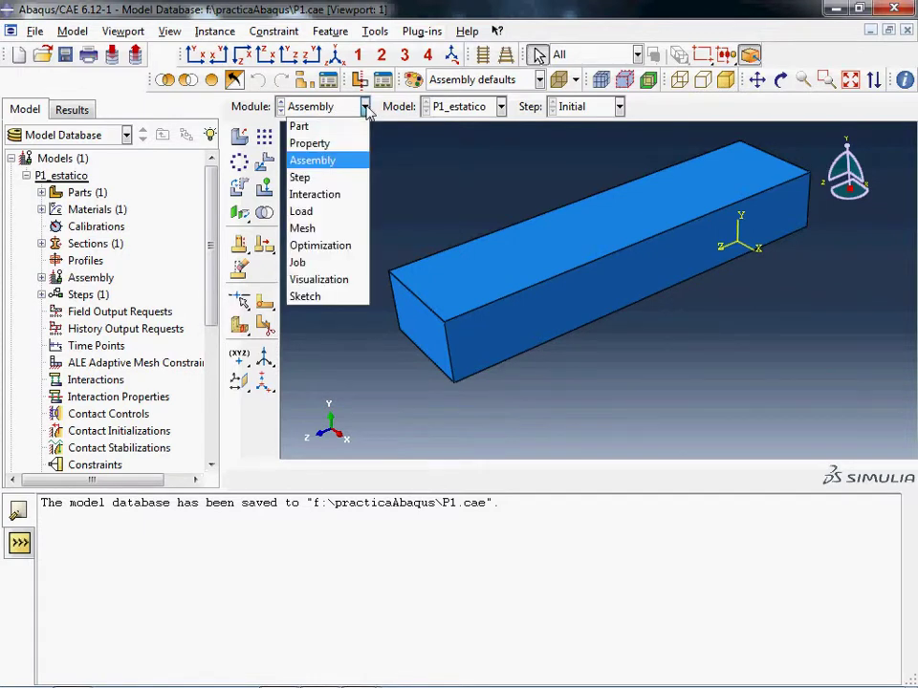
click(335, 178)
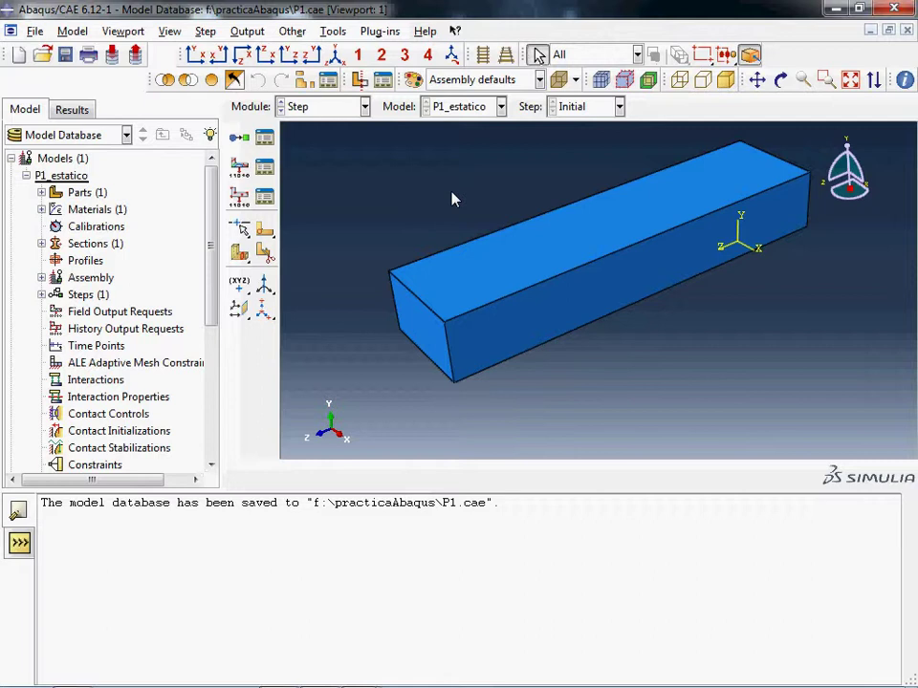
click(241, 140)
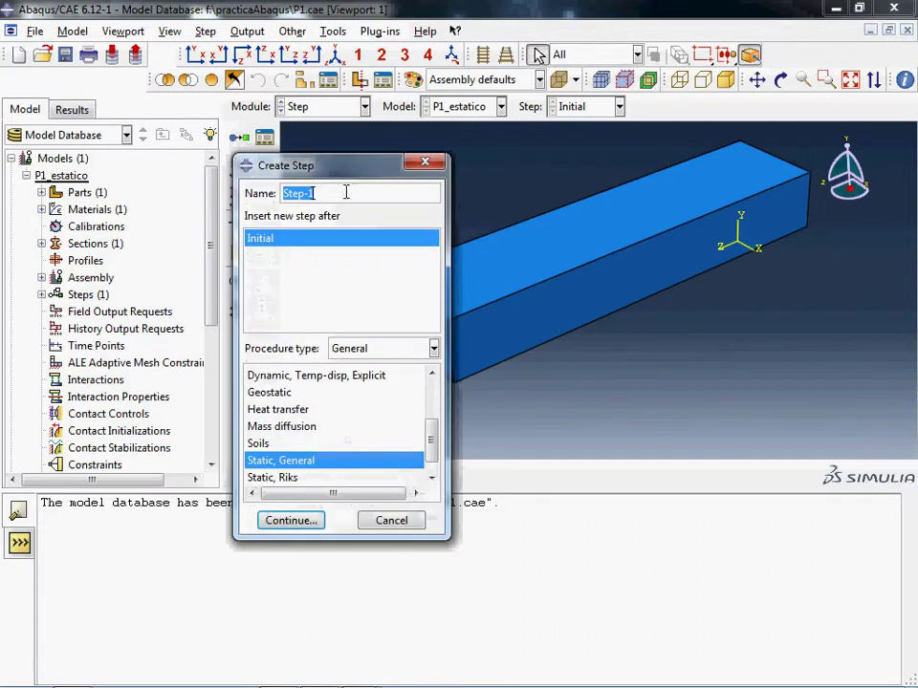
drag(340, 170, 418, 95)
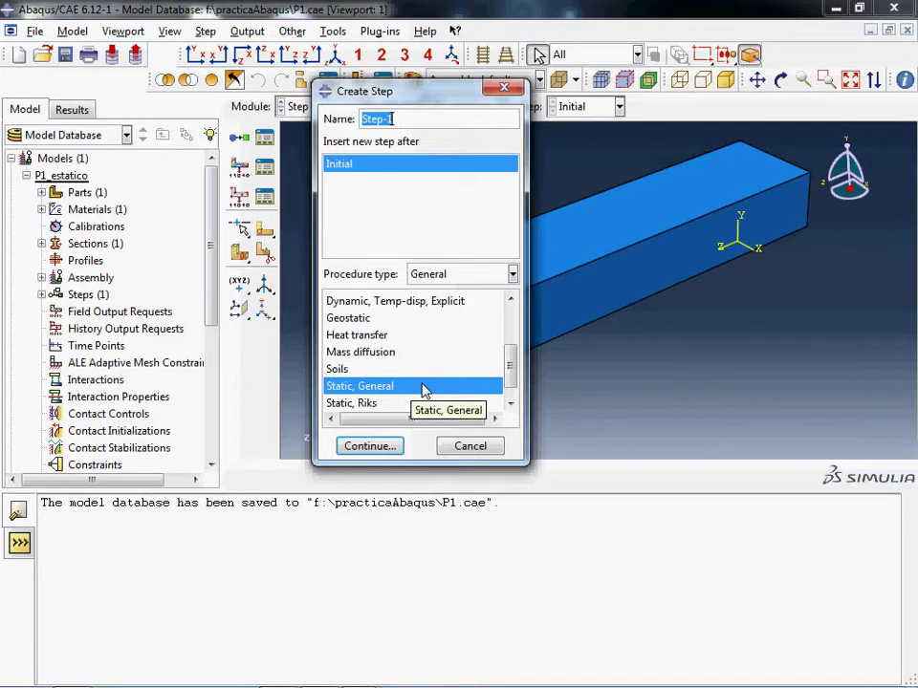
drag(509, 373, 533, 317)
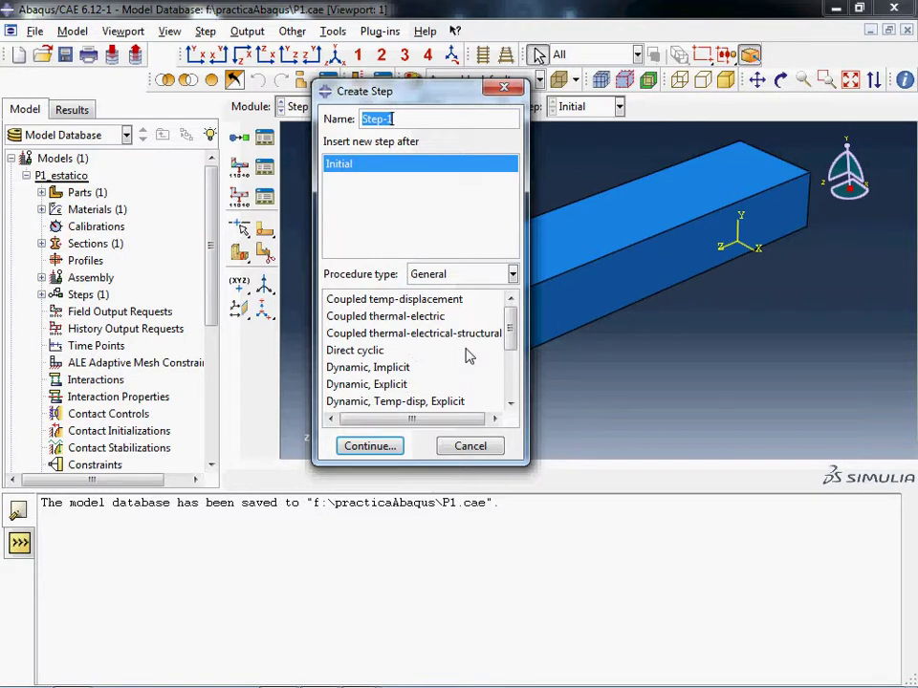
scroll(468, 355, down, 2)
click(421, 384)
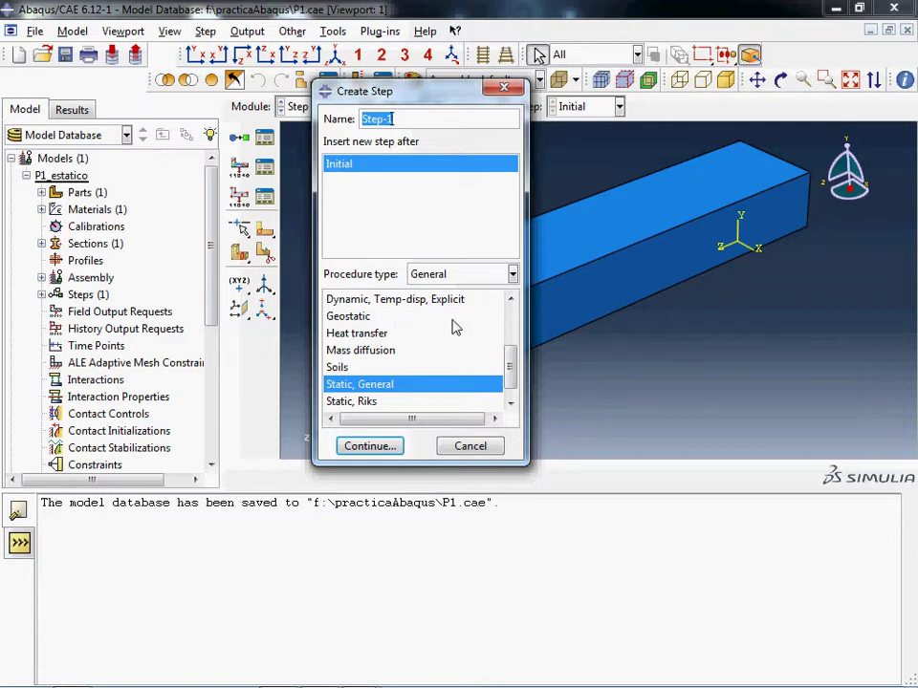
scroll(491, 340, down, 1)
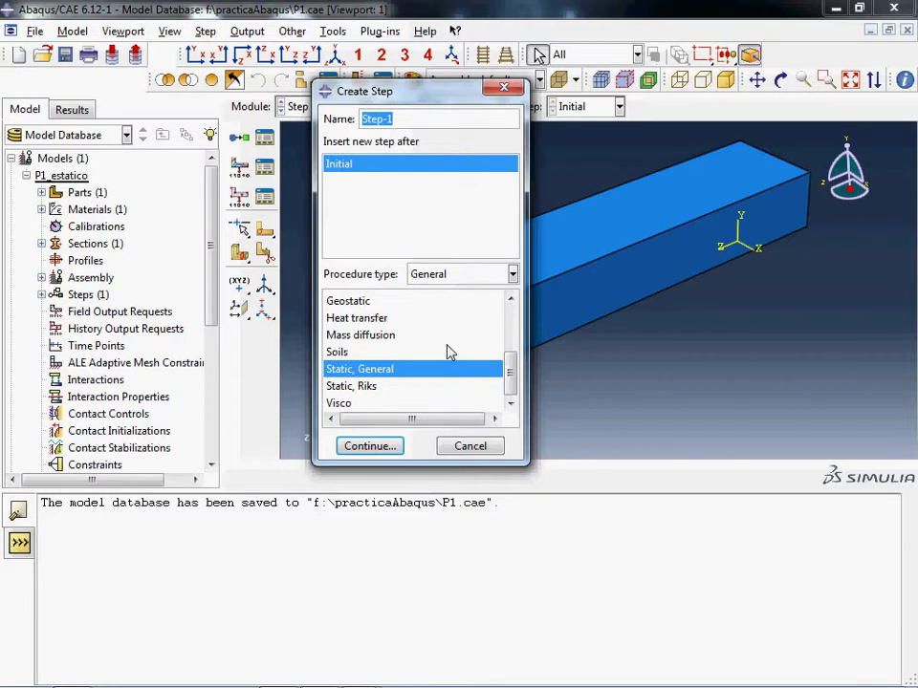
scroll(449, 352, up, 1)
scroll(450, 351, up, 2)
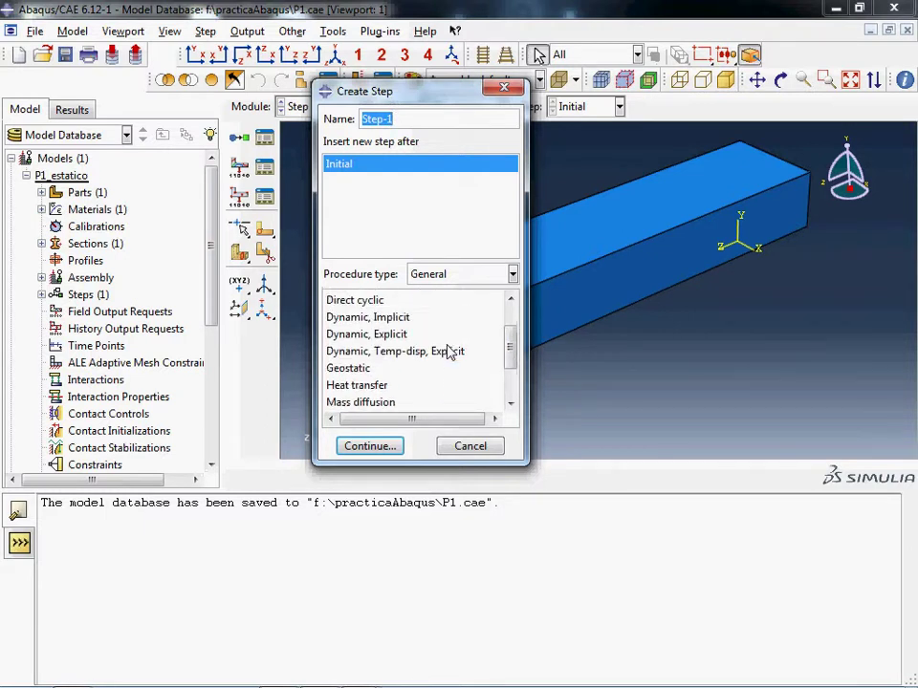
scroll(449, 352, down, 3)
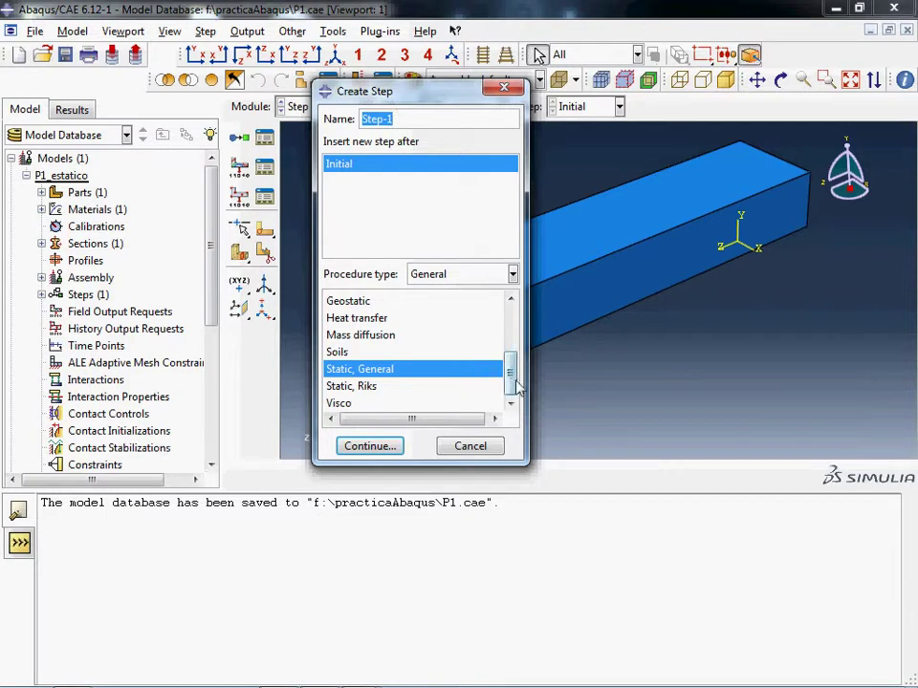
scroll(509, 387, up, 3)
scroll(509, 395, down, 3)
click(375, 449)
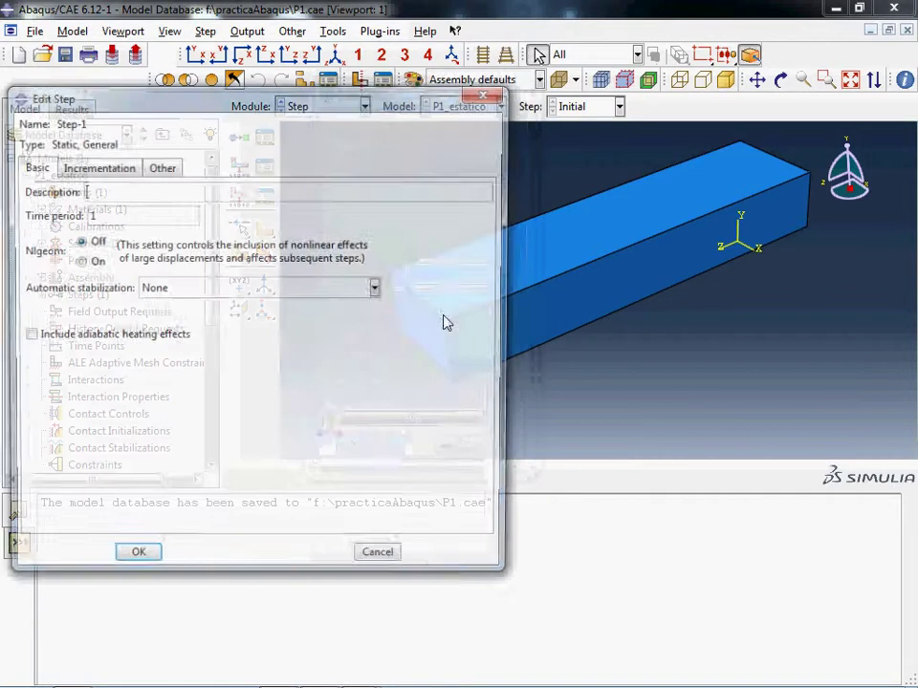
Step: Review the basic, incrementation and solver settings of Step-1 and create the step with its default values
drag(258, 102, 443, 79)
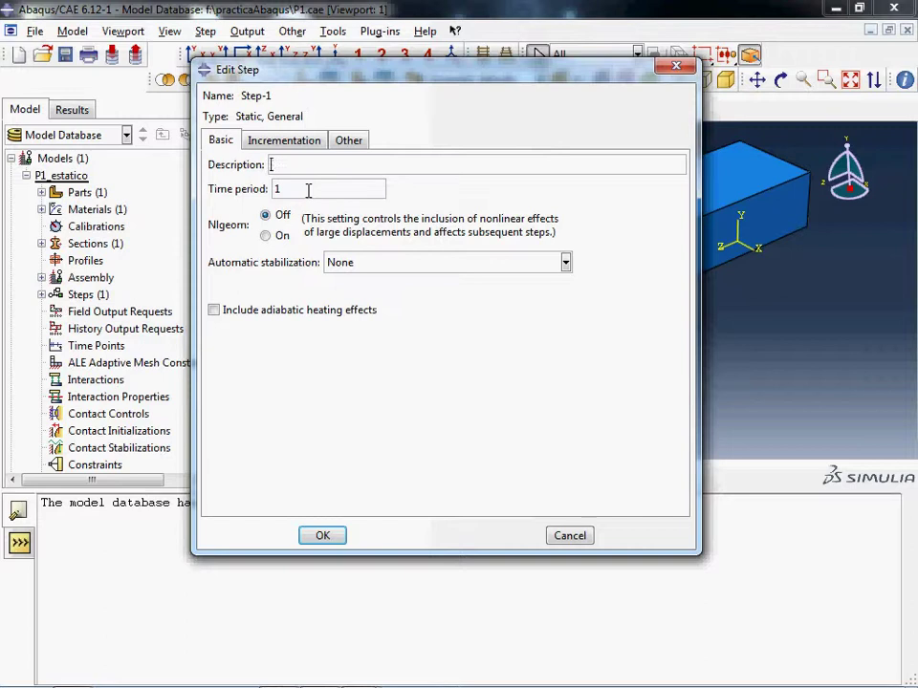
click(299, 141)
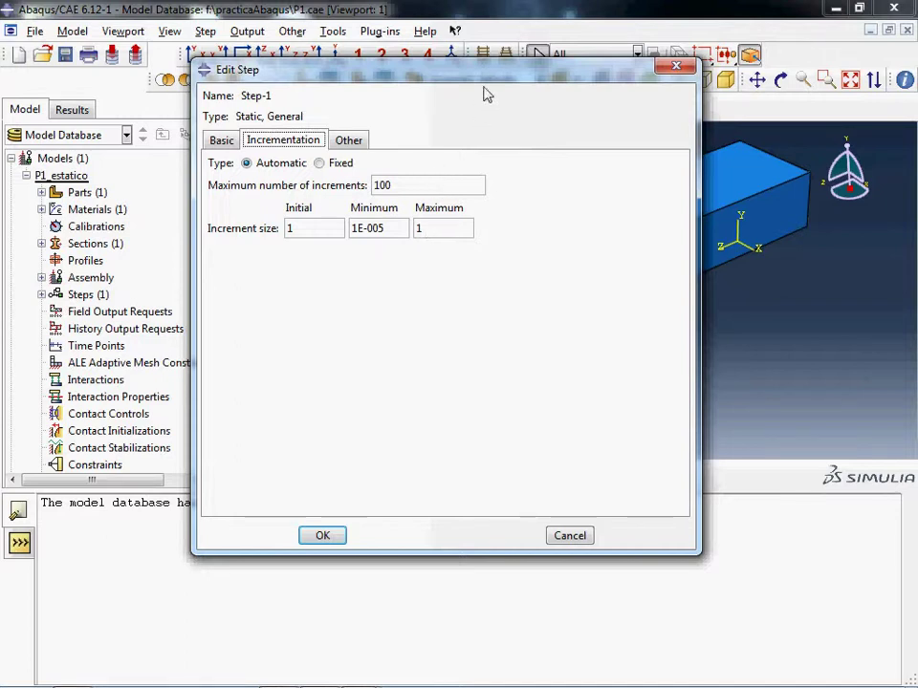
drag(410, 185, 368, 186)
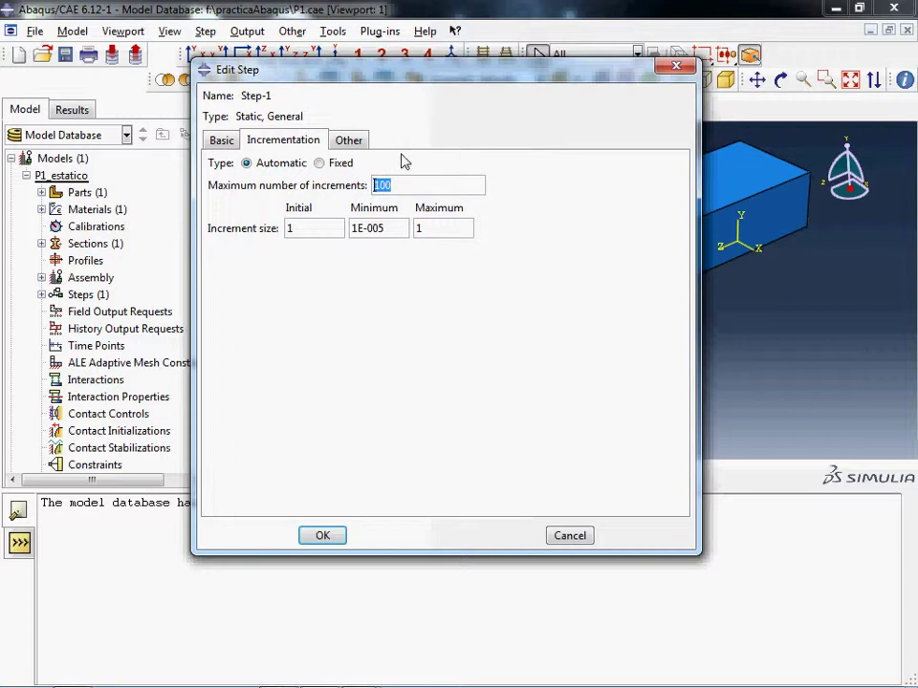
click(354, 140)
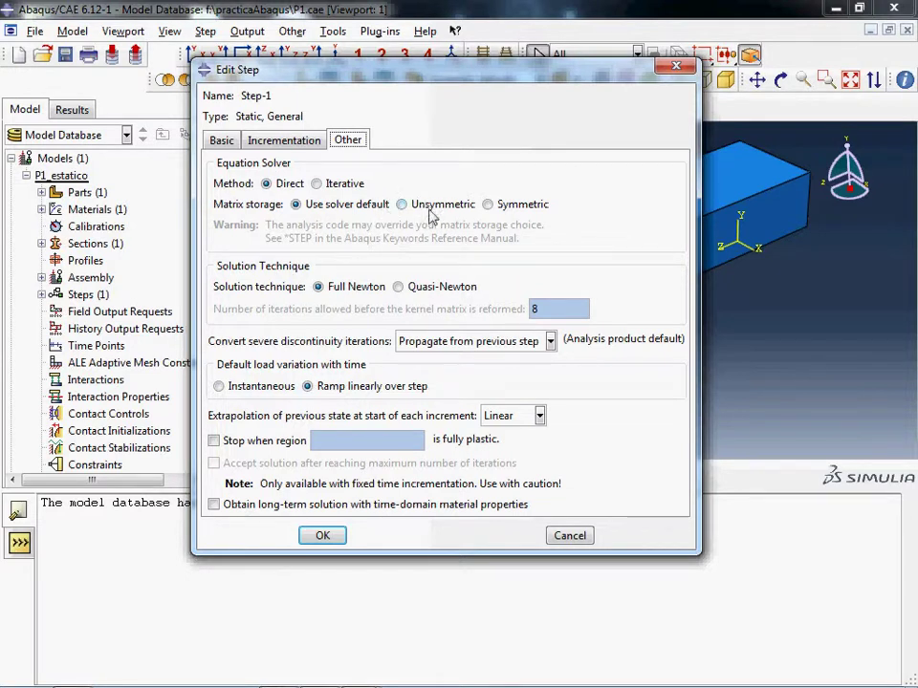
click(322, 535)
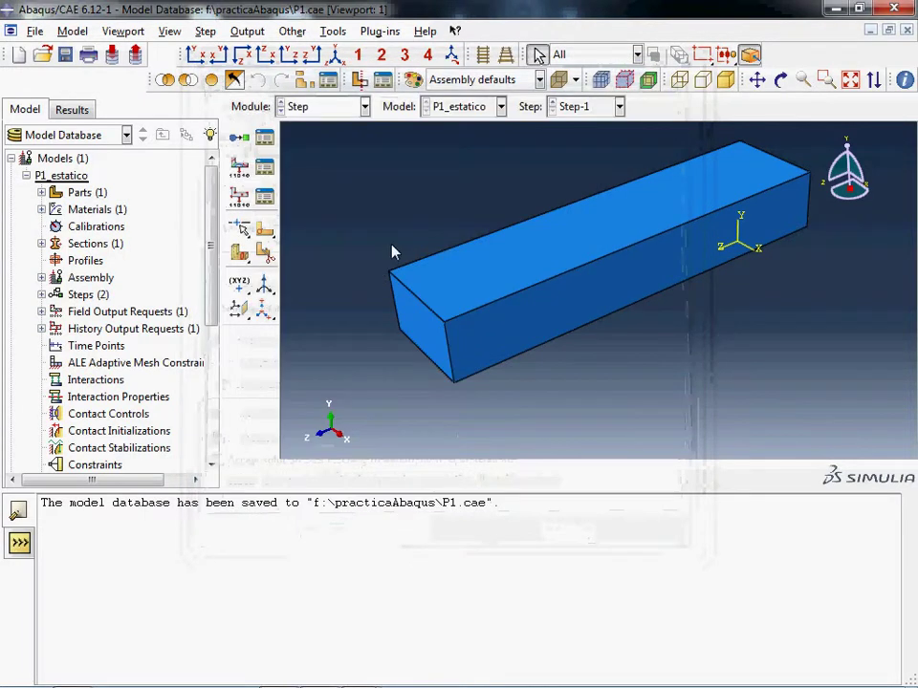
Step: Visit the Interaction module without defining anything and switch to the Load module
click(364, 107)
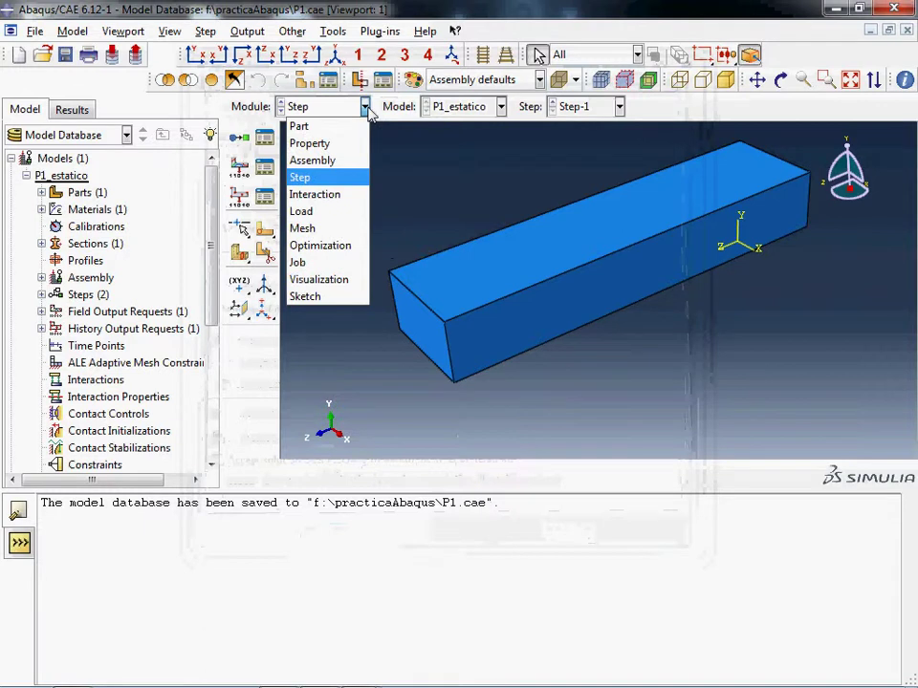
click(349, 195)
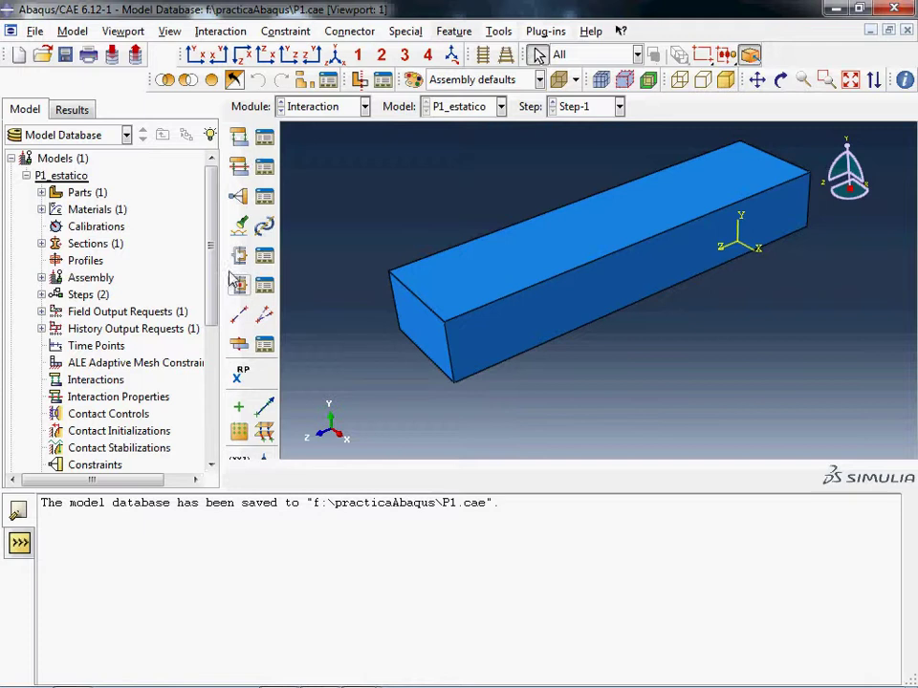
click(364, 107)
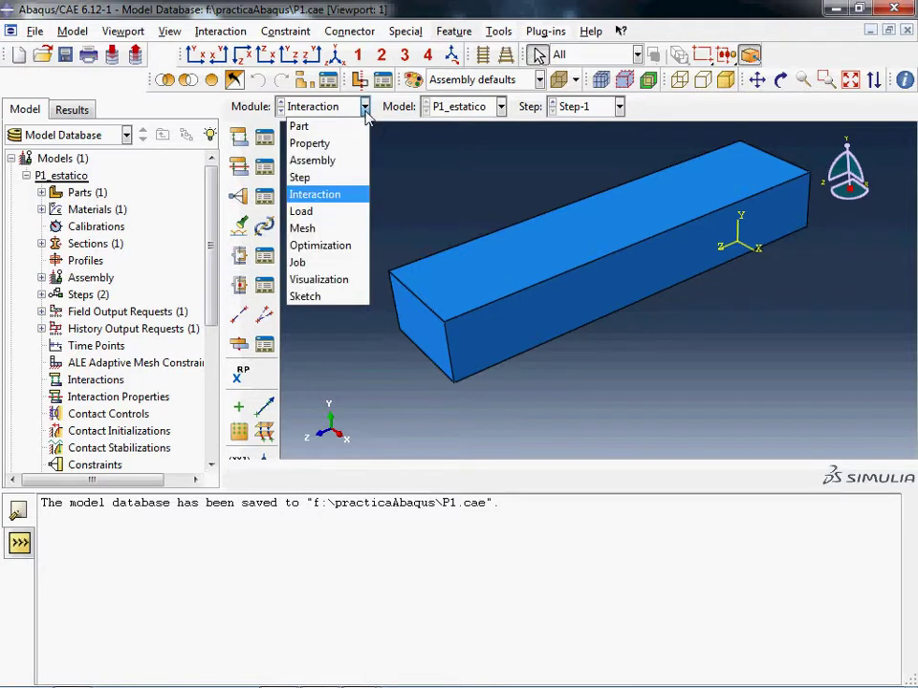
click(354, 212)
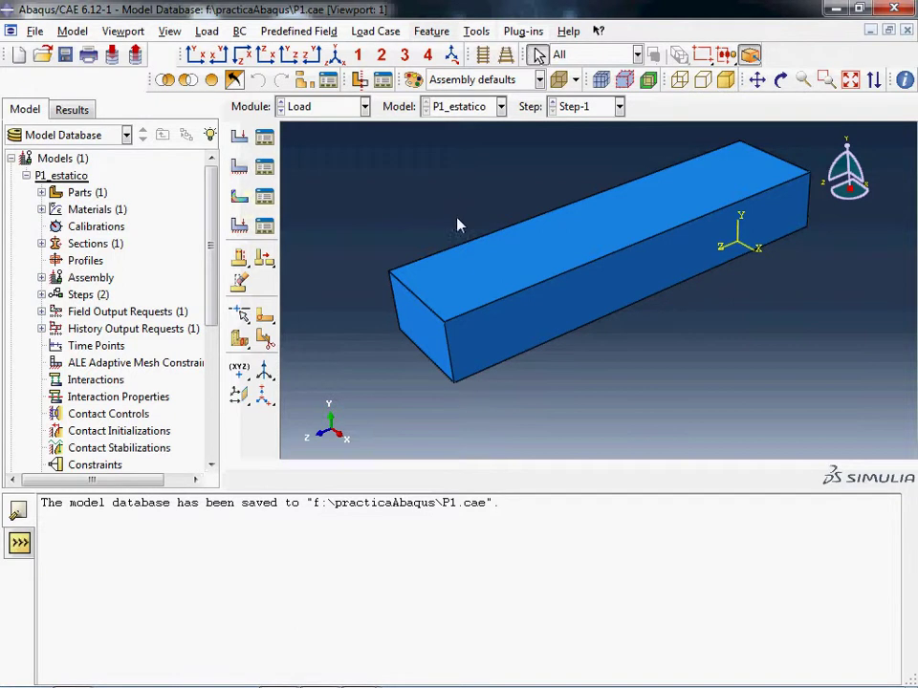
key(F3)
mouse_move(456, 203)
mouse_down()
mouse_move(426, 181)
mouse_move(504, 205)
mouse_move(458, 201)
mouse_move(469, 201)
mouse_up()
key(Escape)
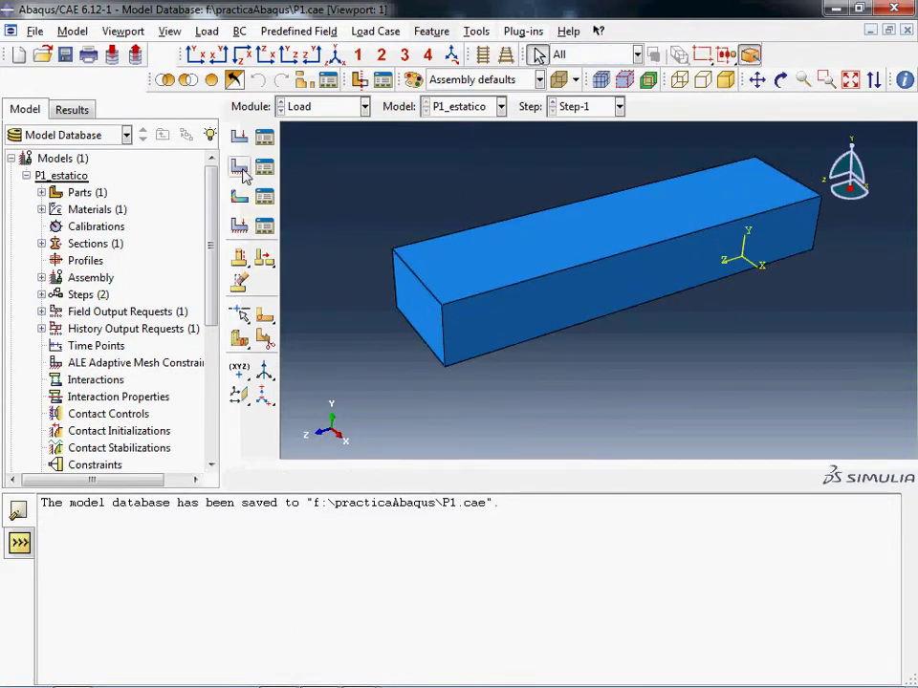
Step: Create a mechanical boundary condition named Encastre in Step-1, fixing the beam's end face opposite the origin with ENCASTRE and region set Set-1
click(240, 168)
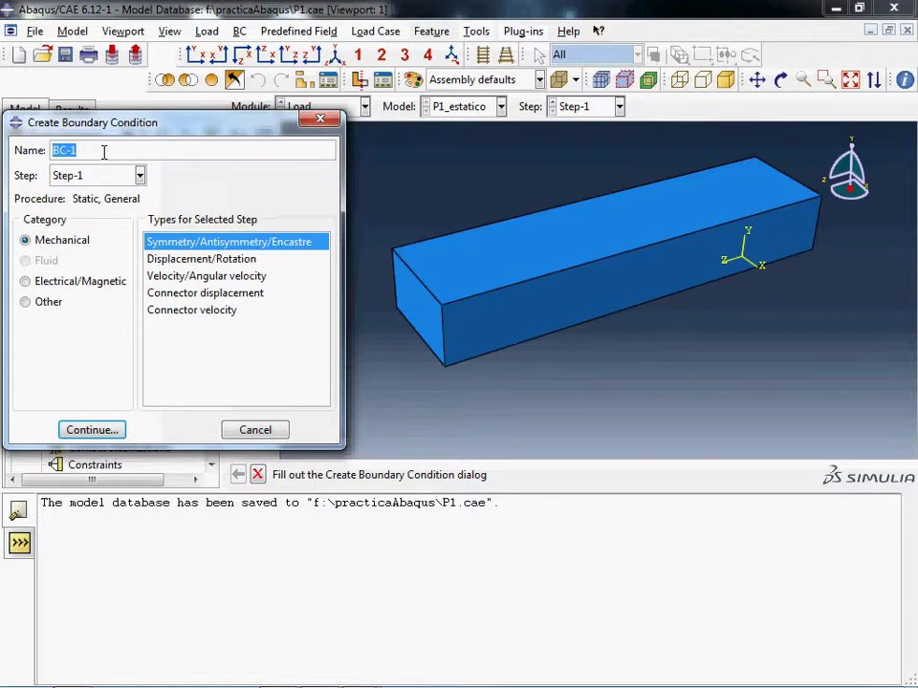
text(Encastre)
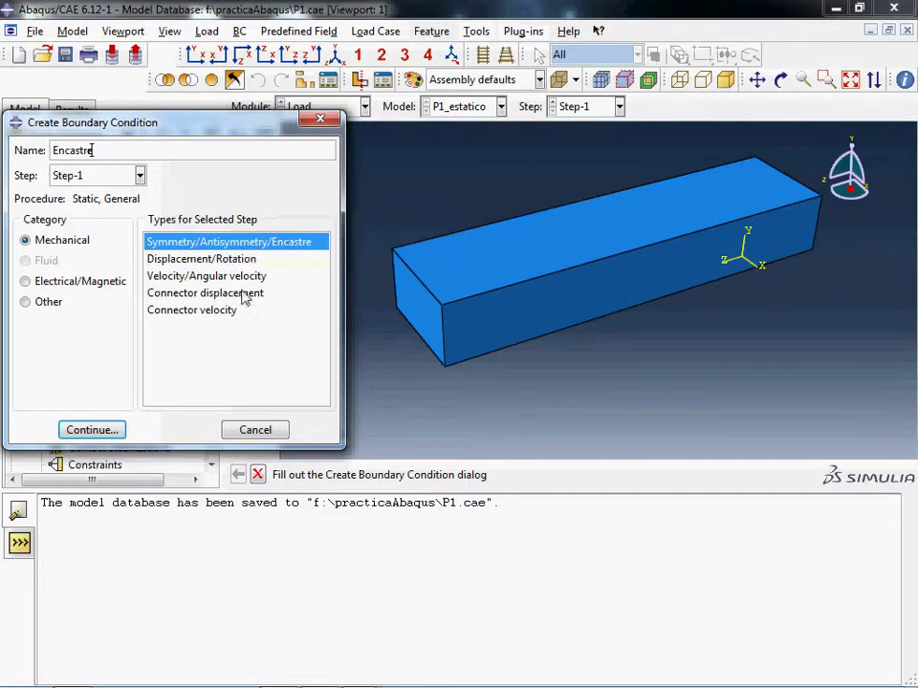
click(93, 431)
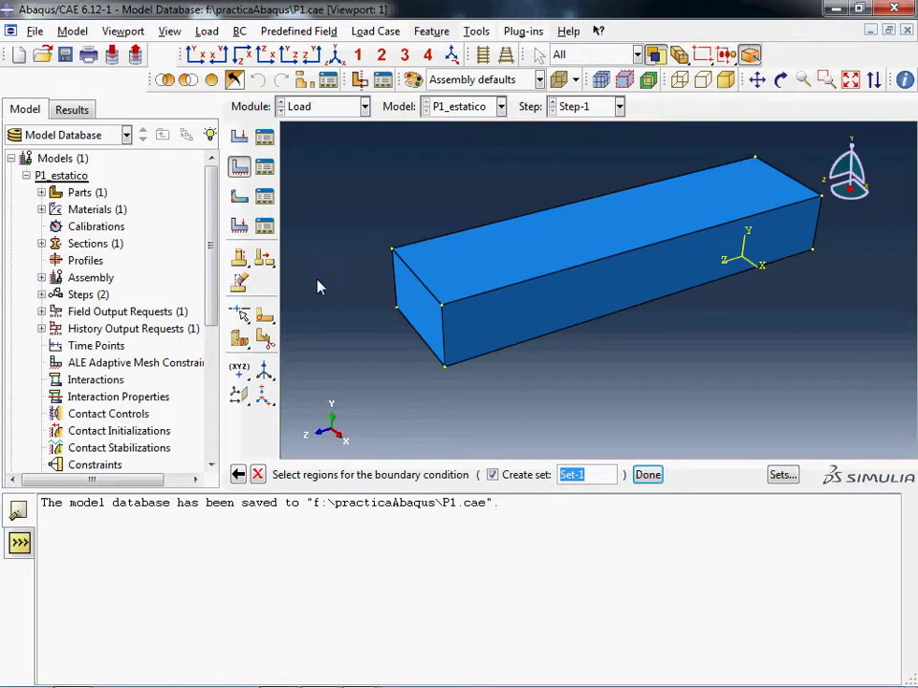
click(419, 325)
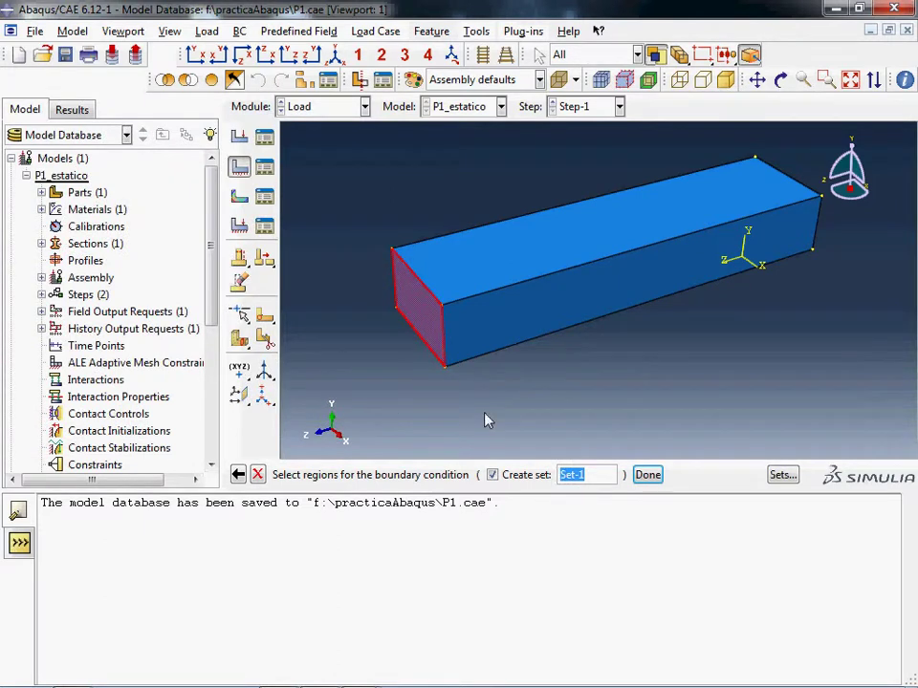
click(647, 476)
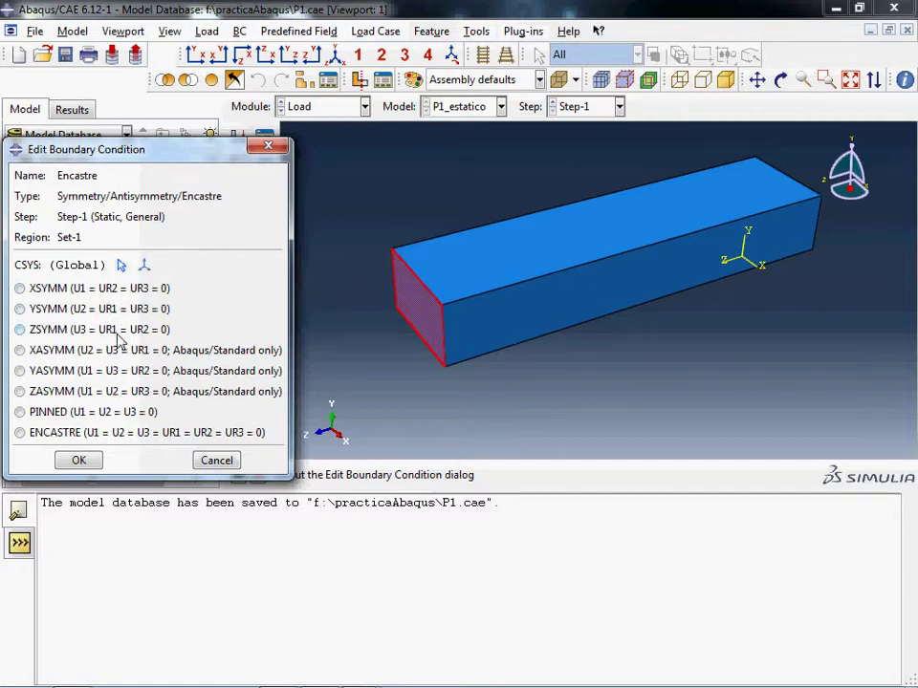
click(19, 433)
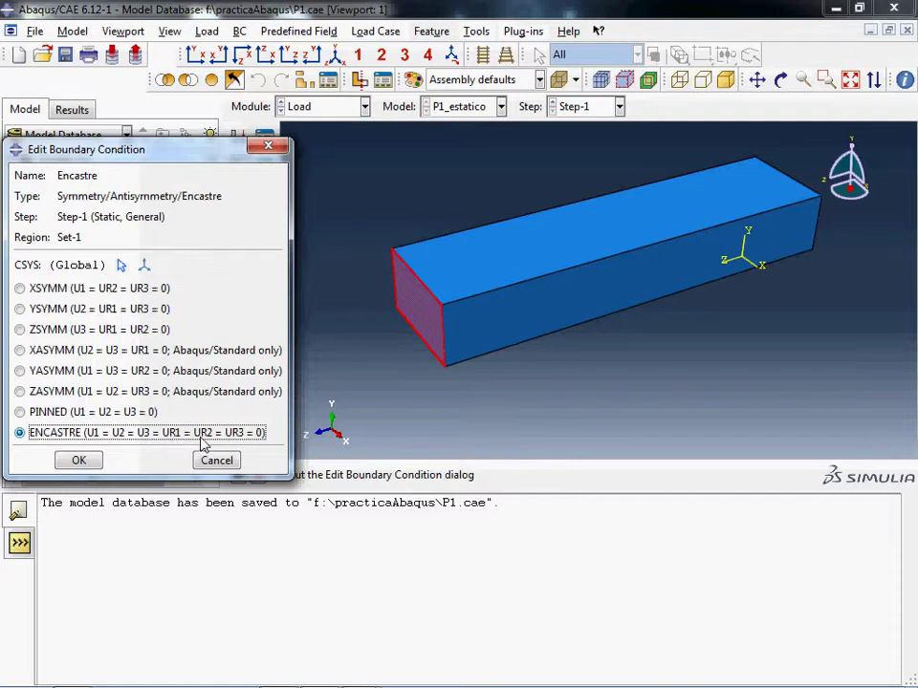
click(78, 461)
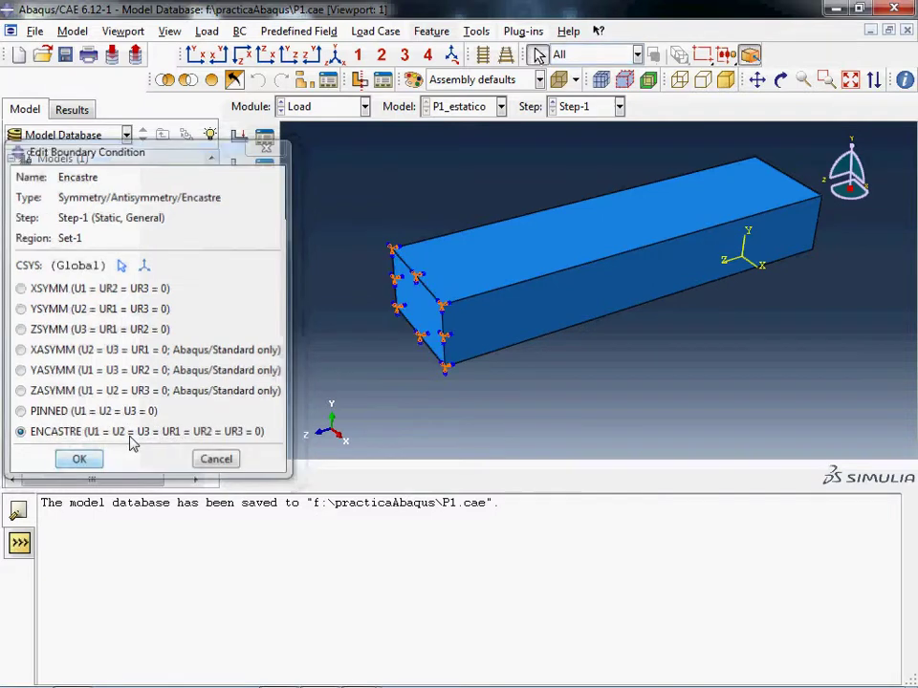
drag(499, 242, 561, 365)
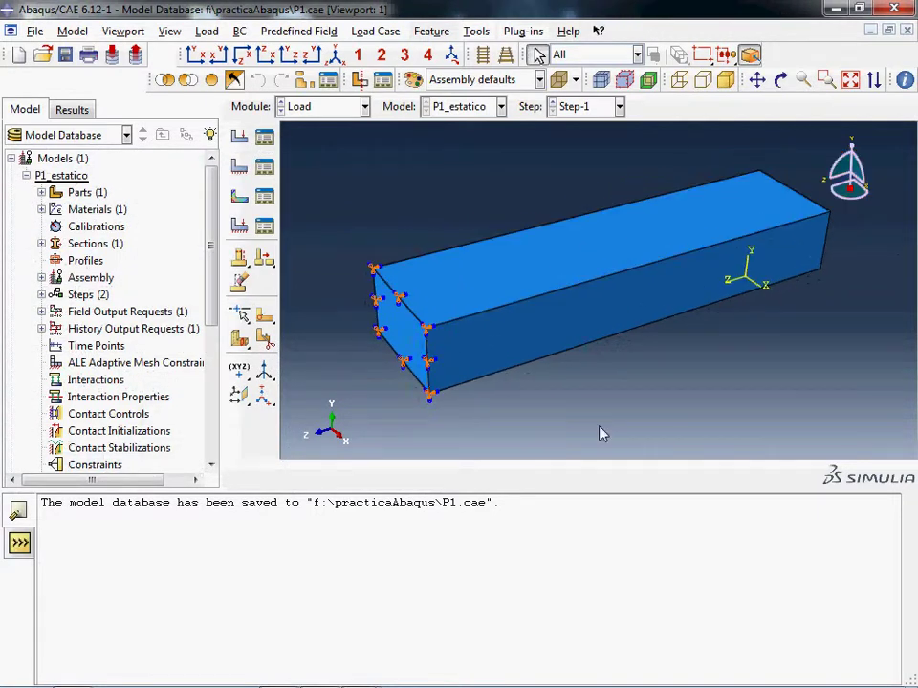
Step: Review the mechanical load types available for Step-1 and close the load creation without defining a load
click(240, 140)
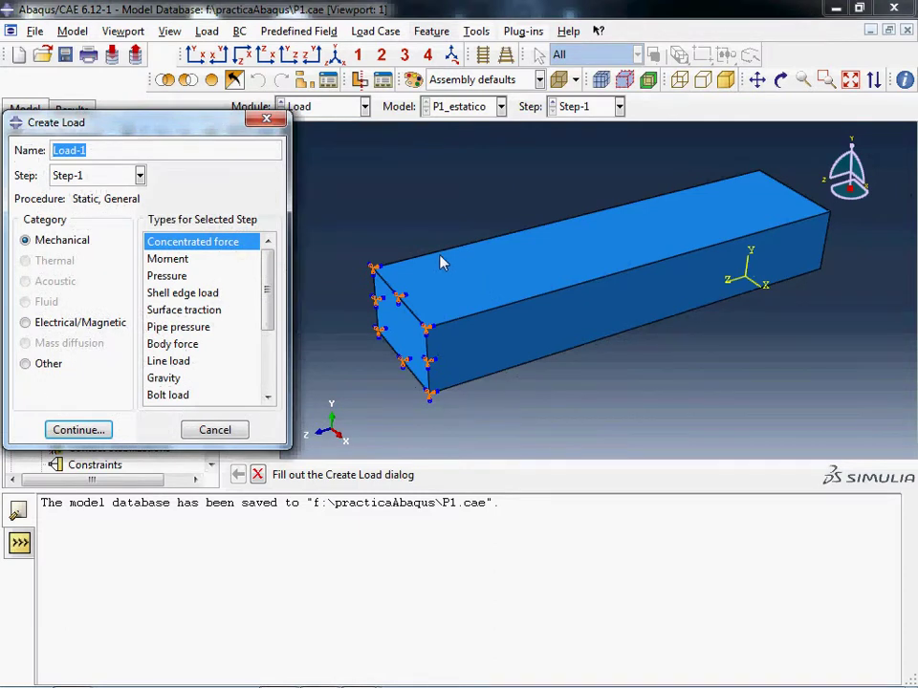
drag(269, 291, 292, 399)
drag(274, 348, 294, 260)
drag(267, 306, 271, 267)
click(266, 120)
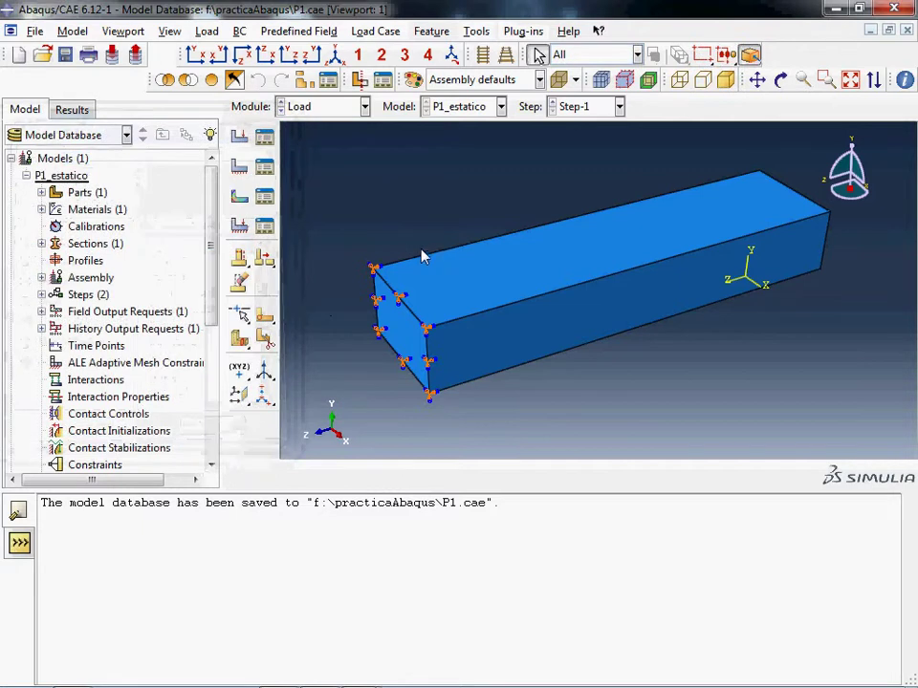
Step: Start a mechanical Moment load in Step-1 and assign it to an upper corner vertex of the beam's free end, creating a set for it
click(240, 139)
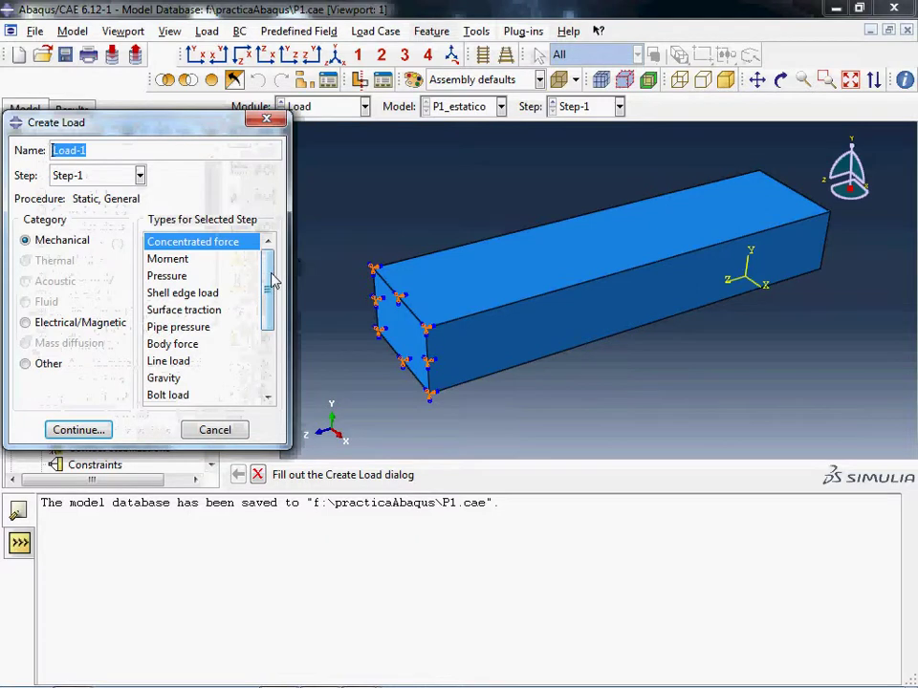
drag(272, 280, 303, 267)
click(550, 395)
ctrl+alt+drag(550, 395, 509, 373)
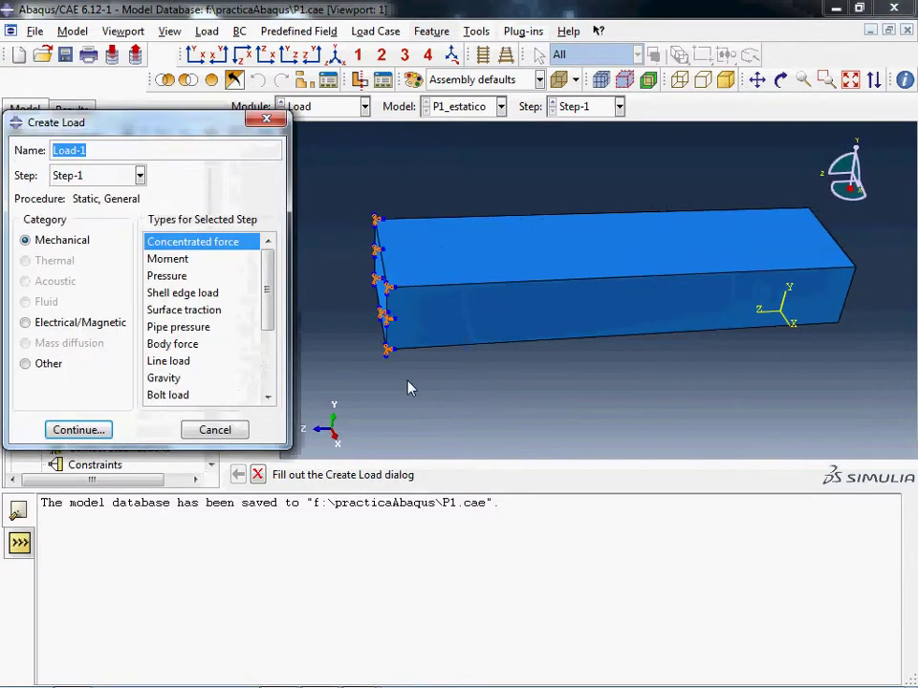
click(185, 262)
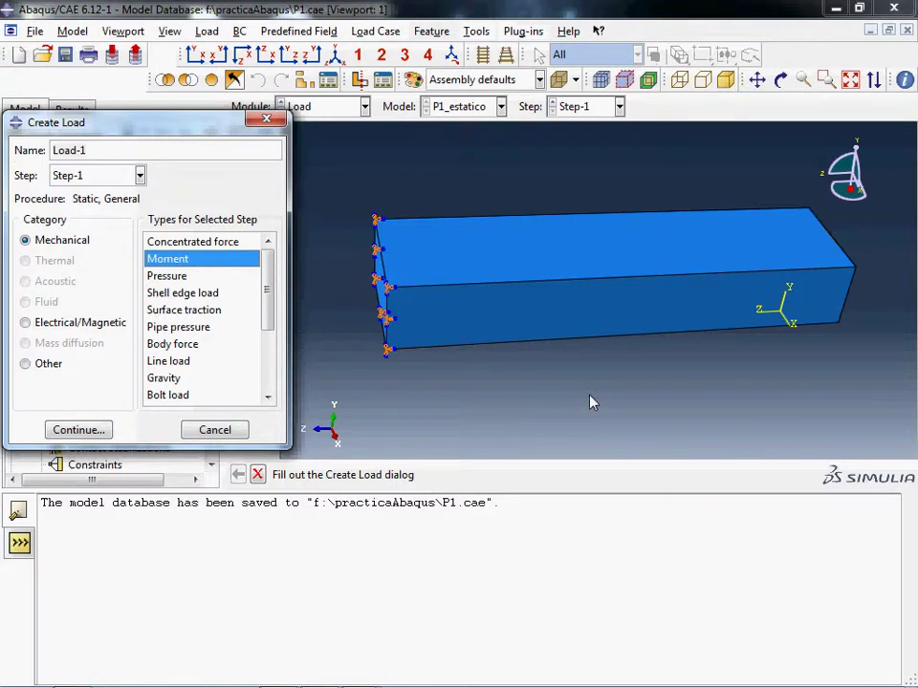
ctrl+alt+drag(651, 399, 621, 407)
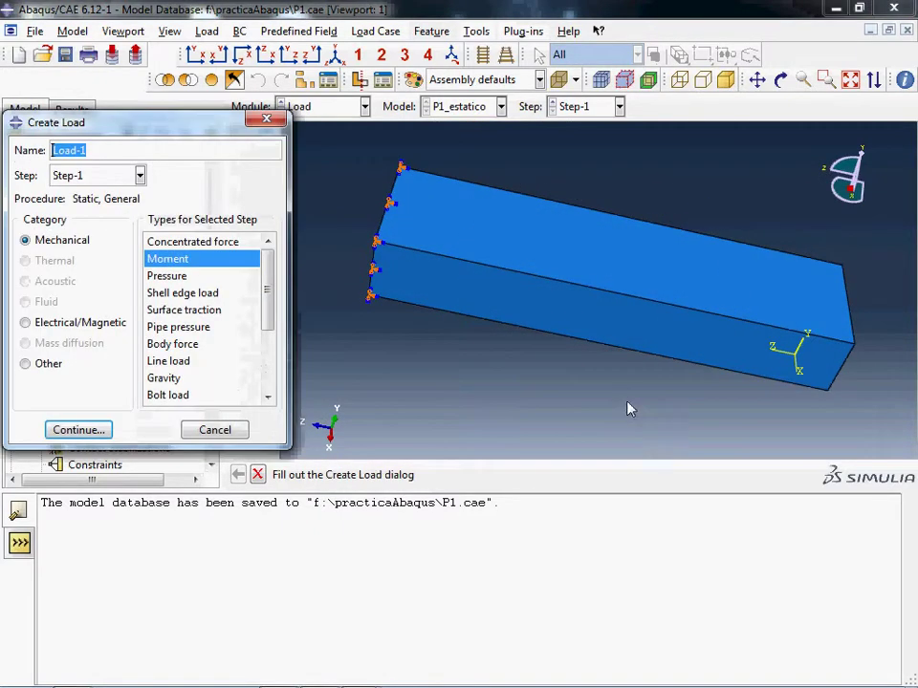
click(84, 432)
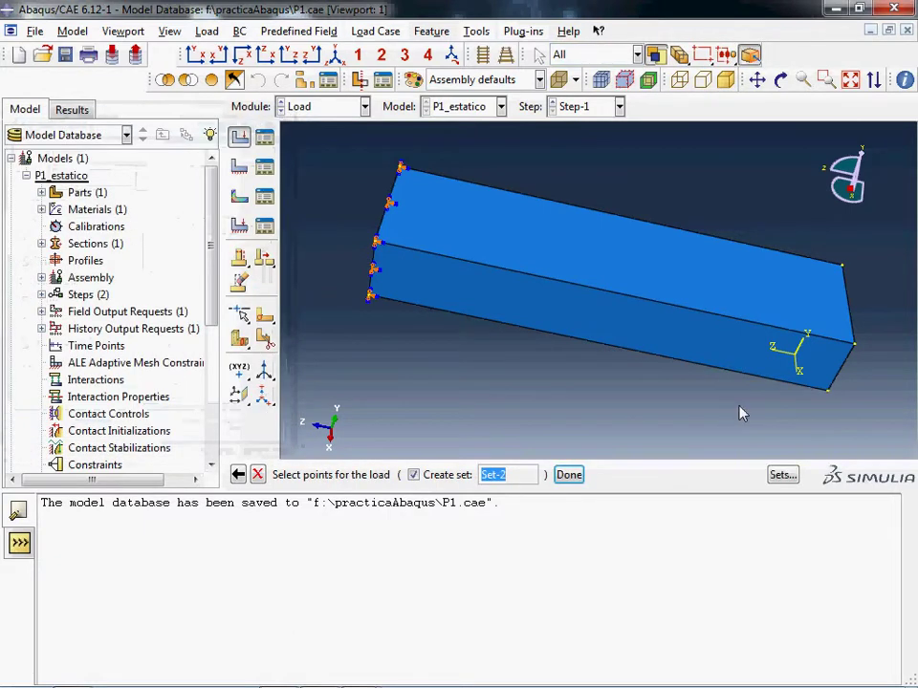
ctrl+alt+drag(742, 412, 656, 367)
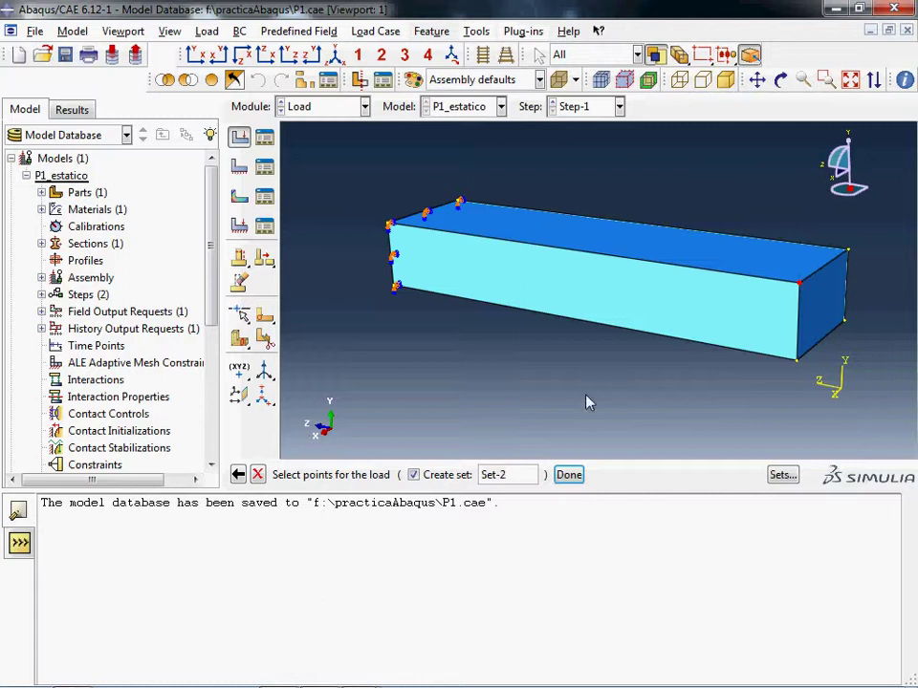
click(568, 474)
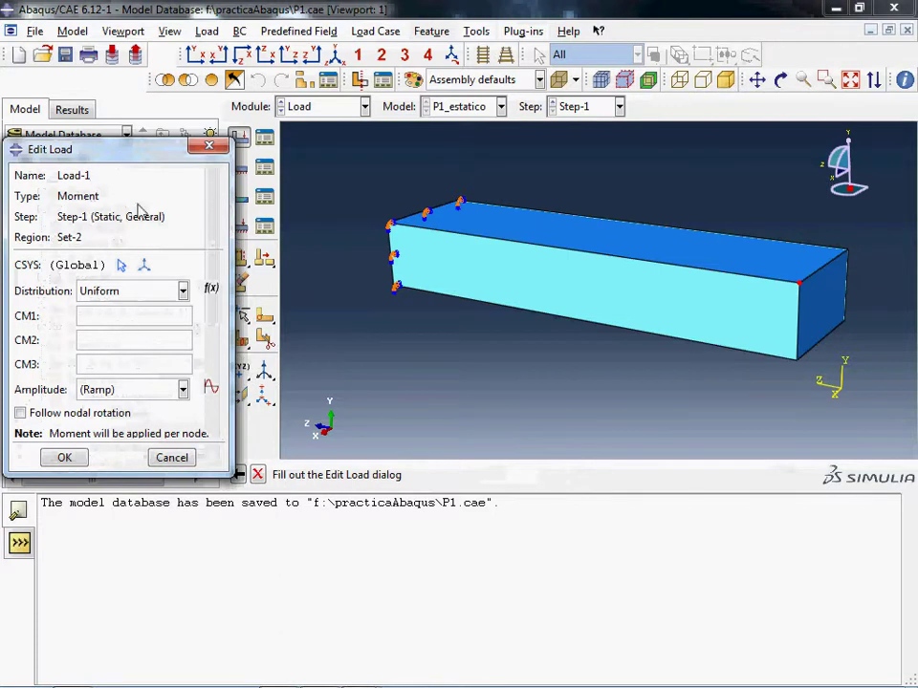
Step: Set the moment's CM3 component to 100, keep the uniform distribution and ramp amplitude, and create the load
drag(133, 153, 212, 137)
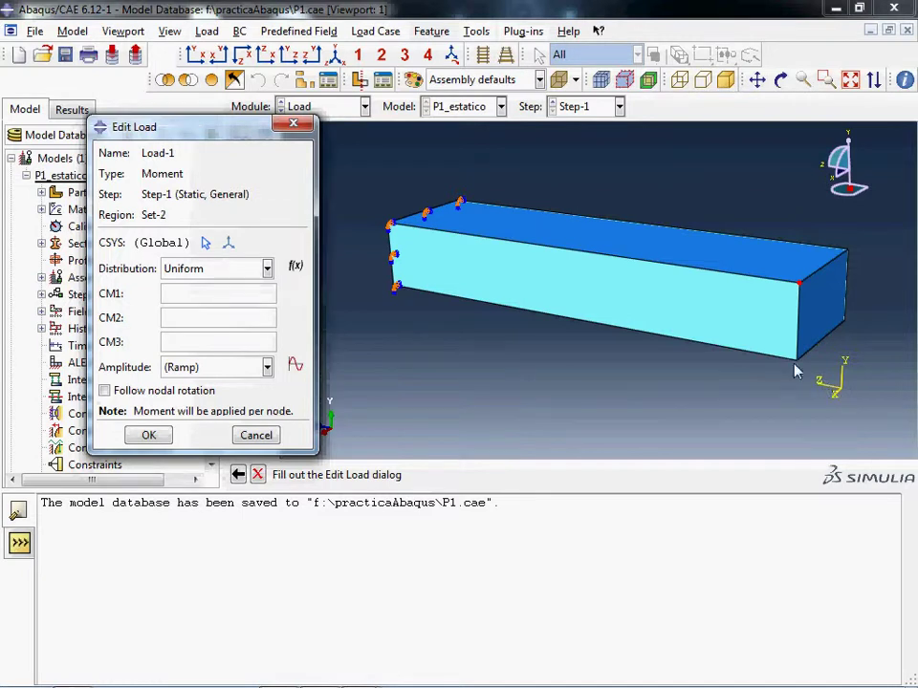
click(206, 342)
text(100)
click(295, 366)
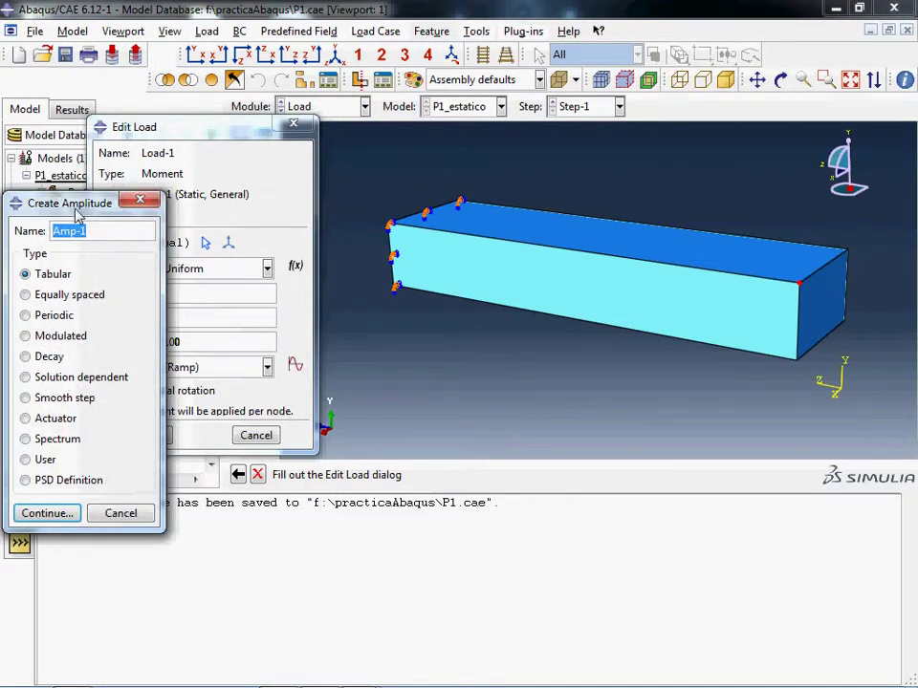
click(141, 201)
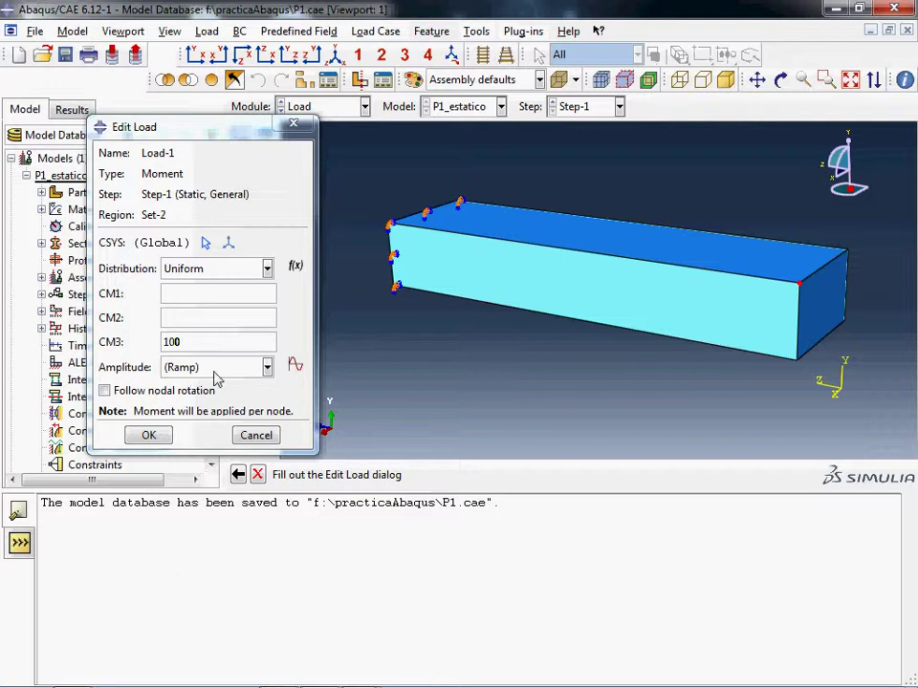
click(149, 437)
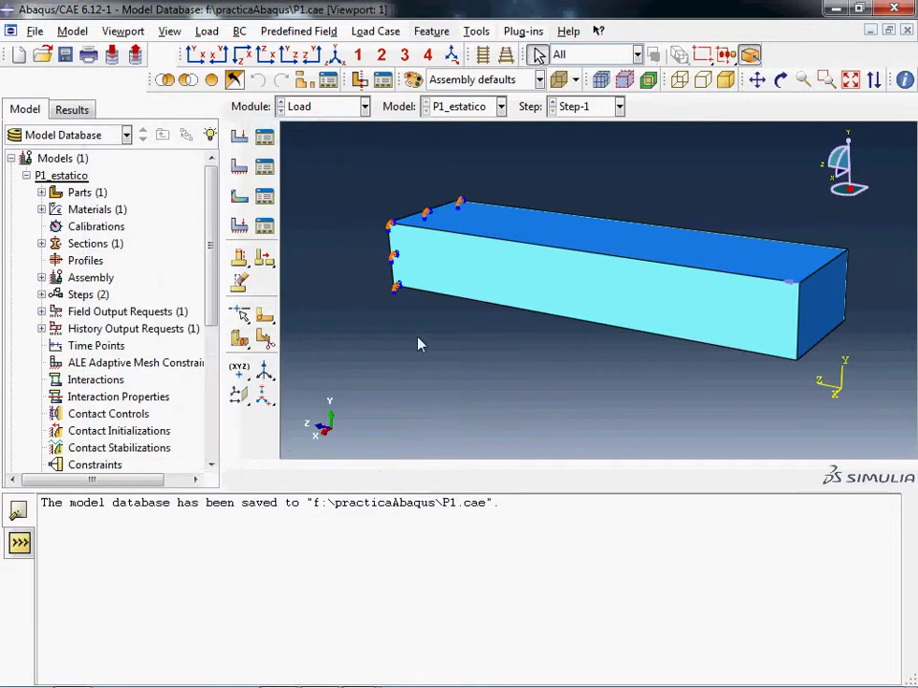
scroll(538, 395, down, 1)
scroll(777, 201, up, 1)
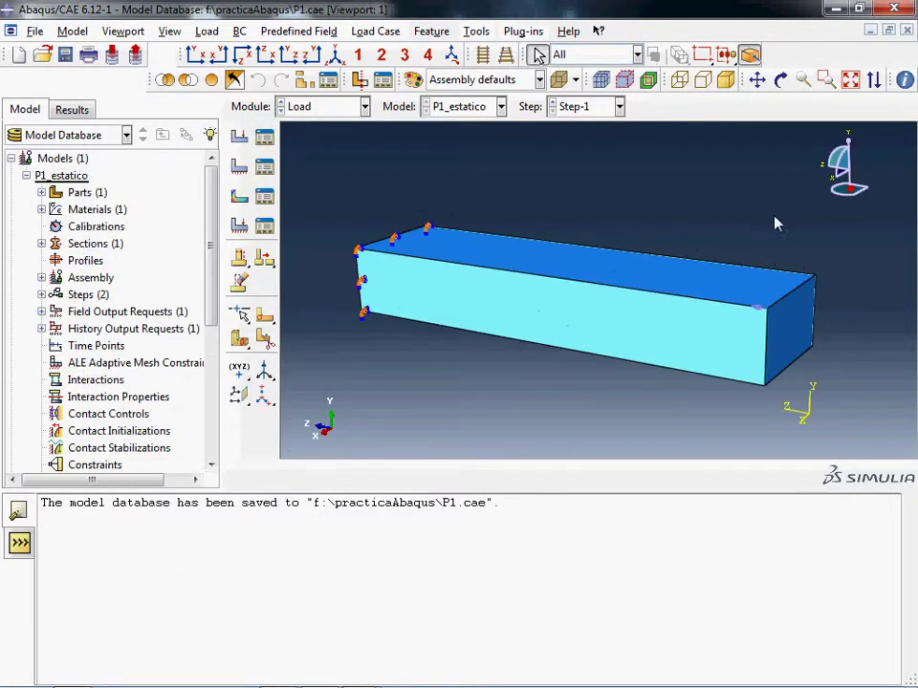
Step: Switch to the Mesh module and make the part Viga the object to mesh instead of the assembly
click(364, 107)
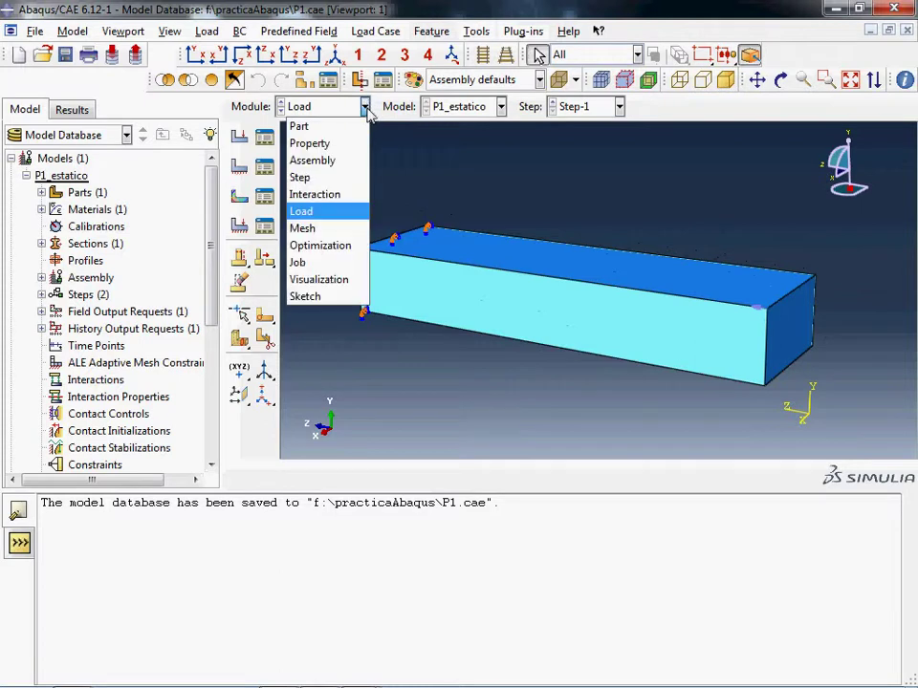
click(350, 231)
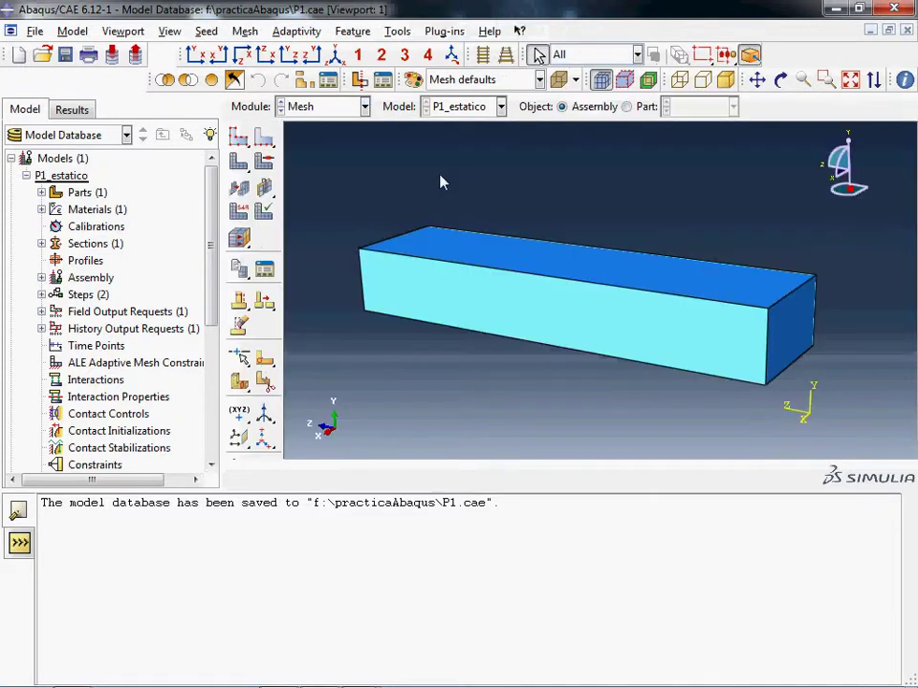
click(241, 140)
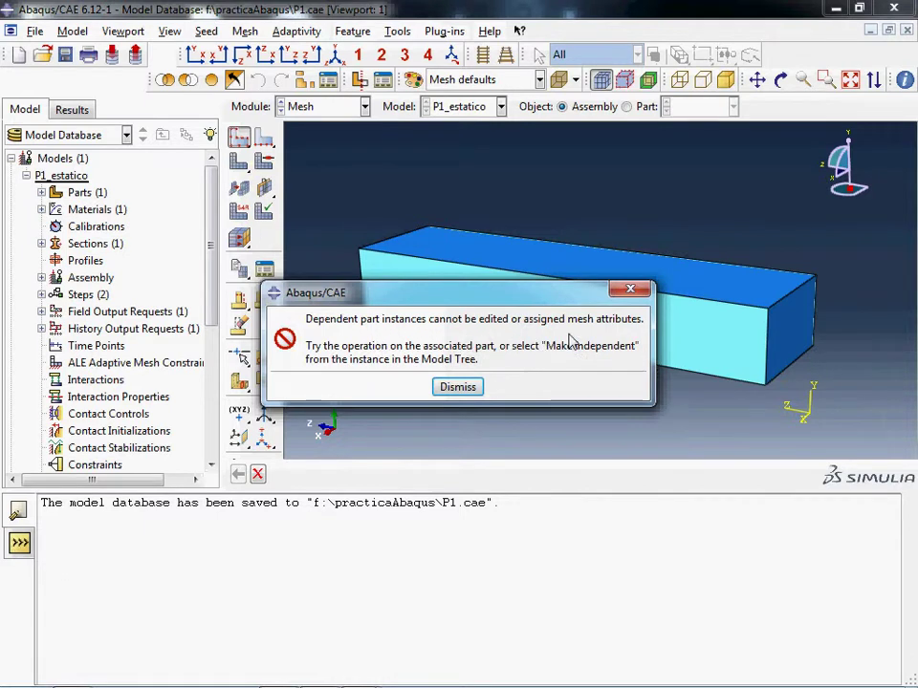
click(455, 387)
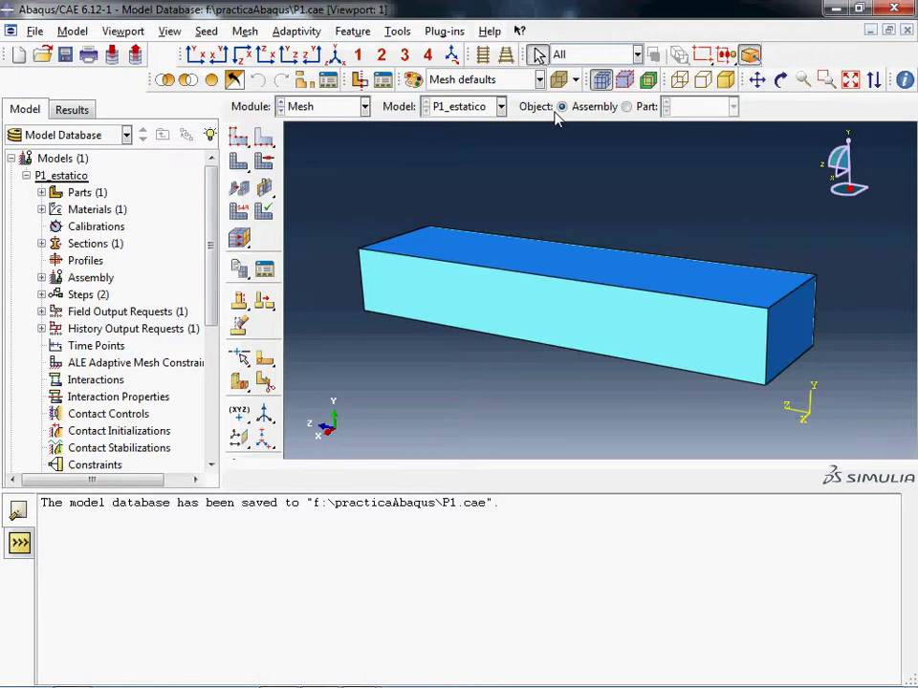
click(626, 107)
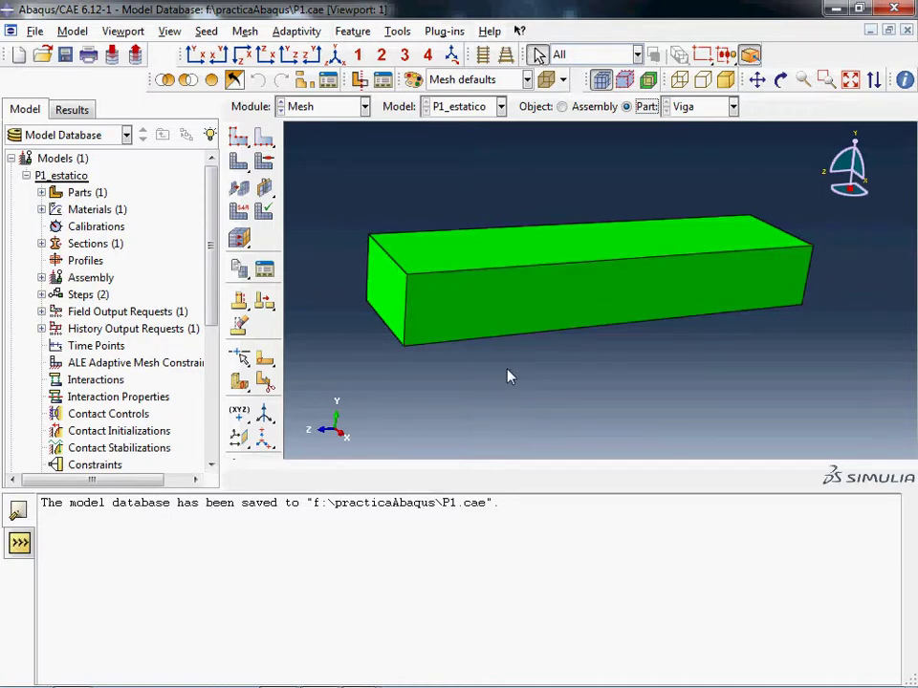
Step: Seed the part Viga with an approximate global size of 0.2, keeping the default curvature and minimum size controls
click(238, 138)
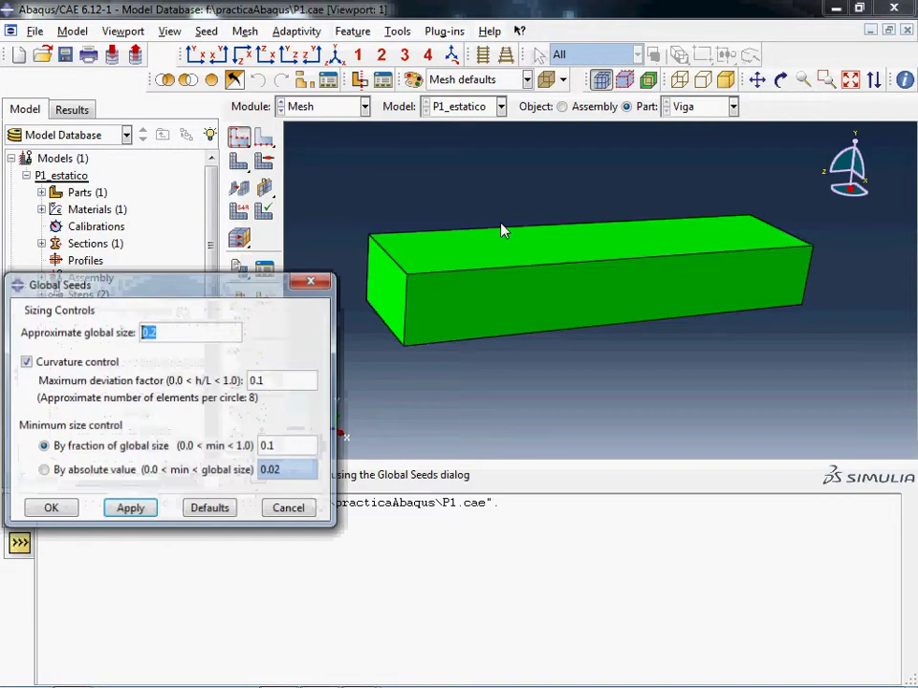
drag(172, 283, 225, 196)
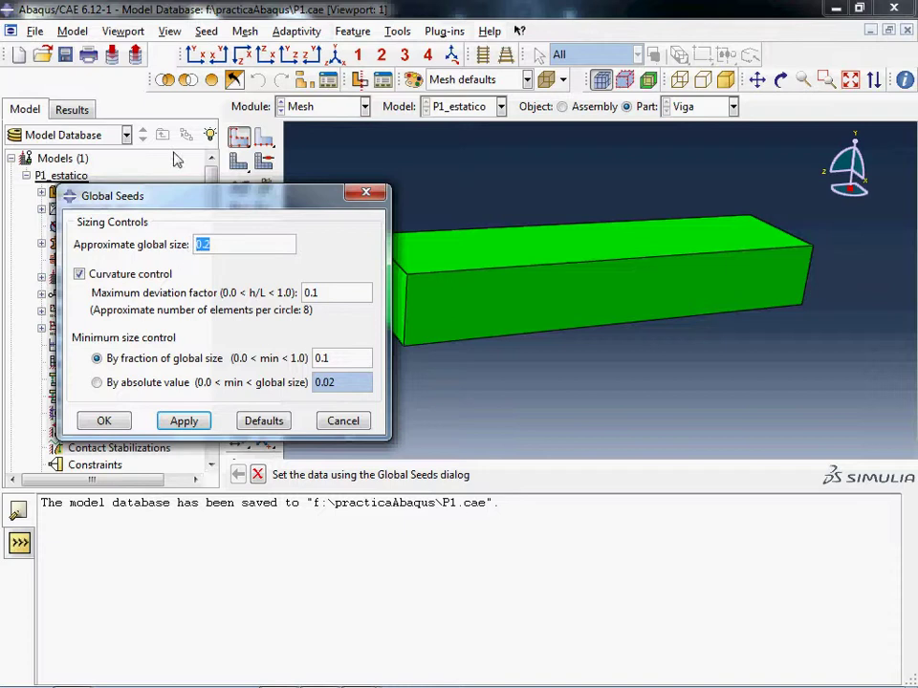
click(192, 429)
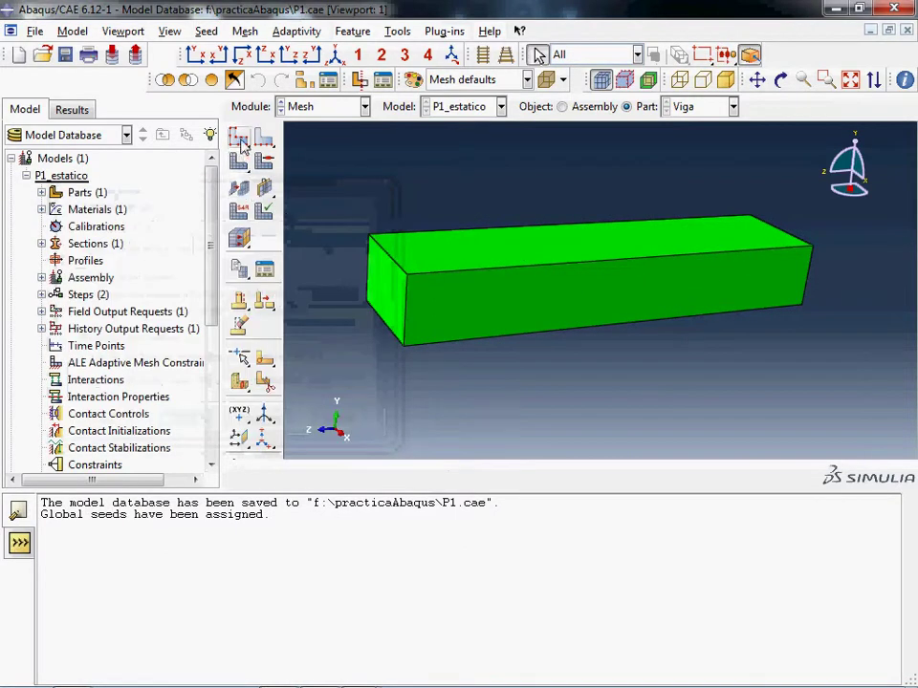
ctrl+alt+drag(628, 300, 611, 305)
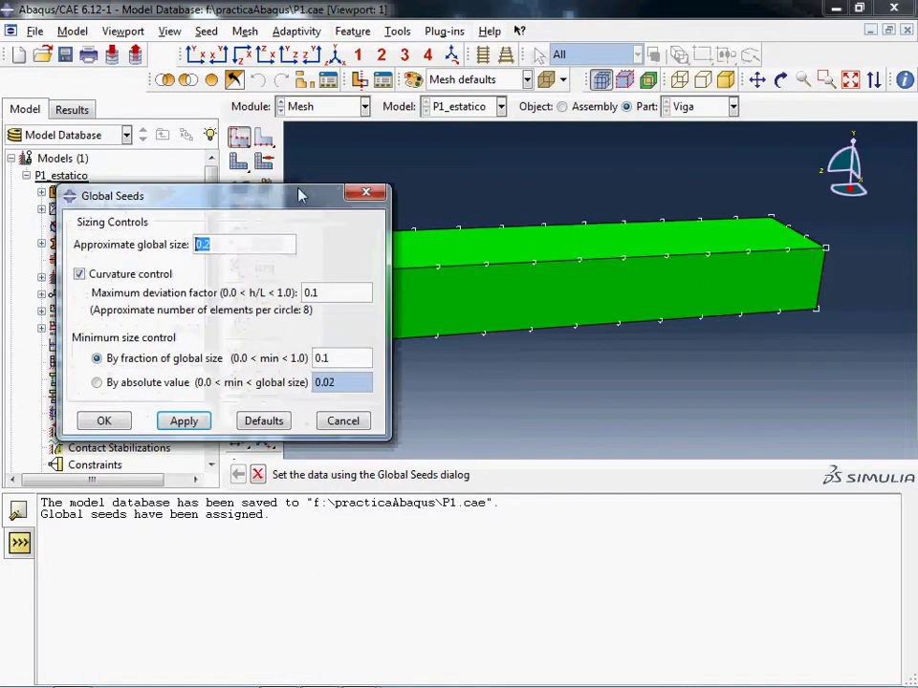
drag(287, 189, 209, 134)
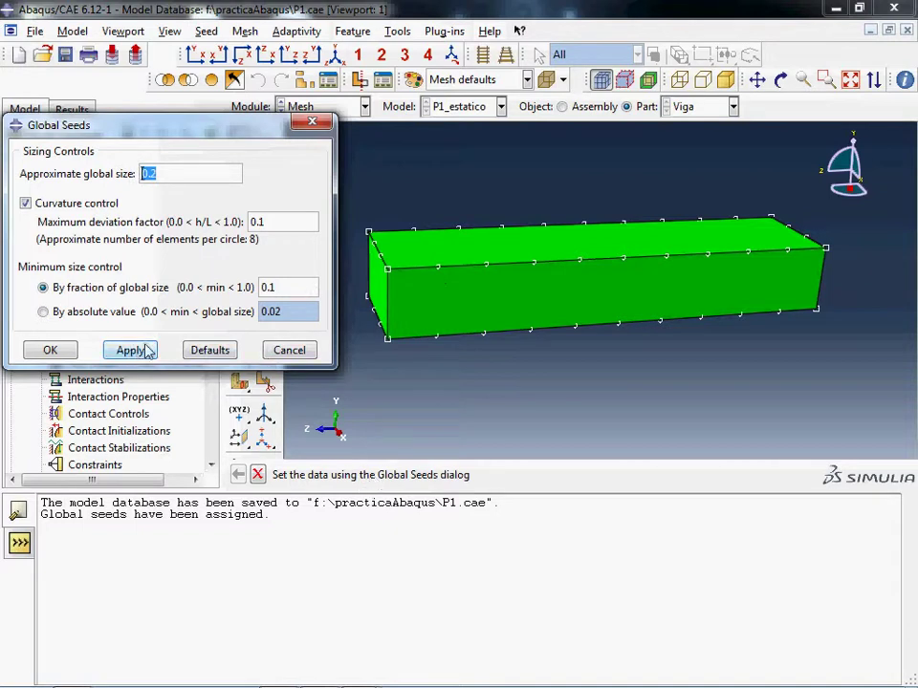
click(322, 123)
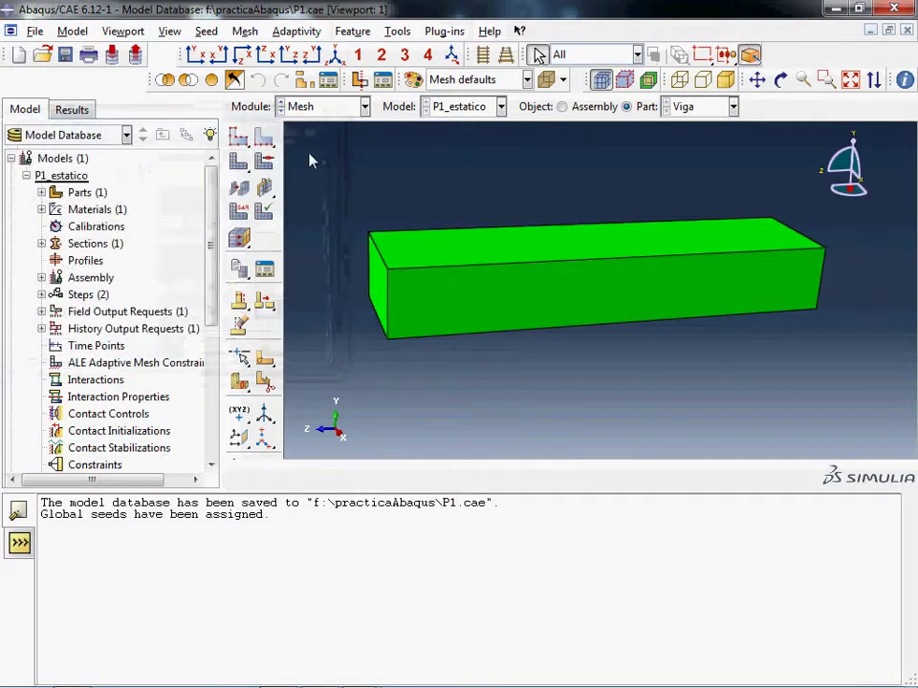
Step: Mesh the part Viga with the 0.2 global seeds and inspect the element divisions along the beam
click(242, 166)
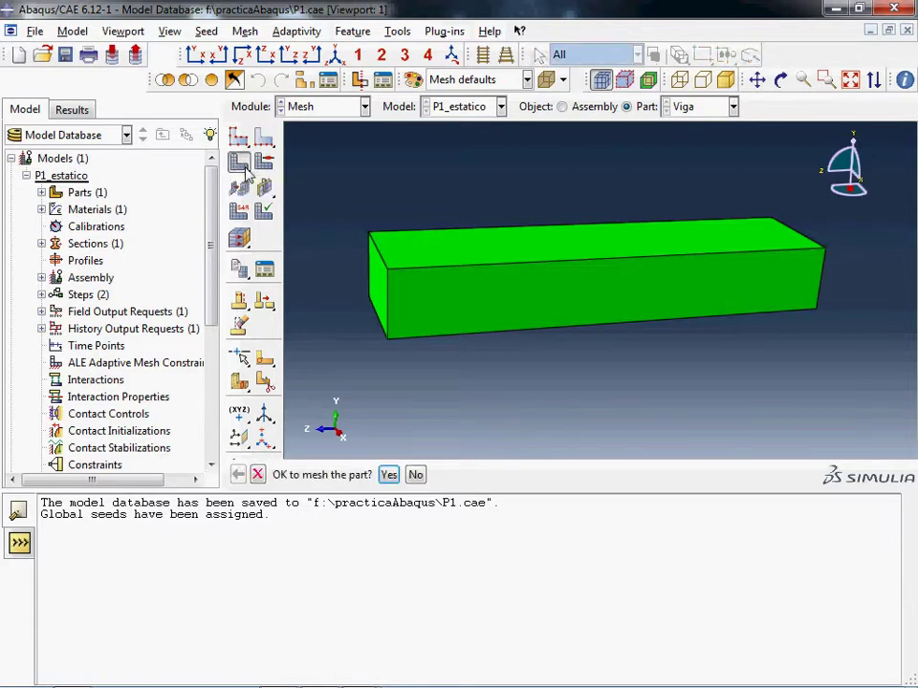
click(387, 474)
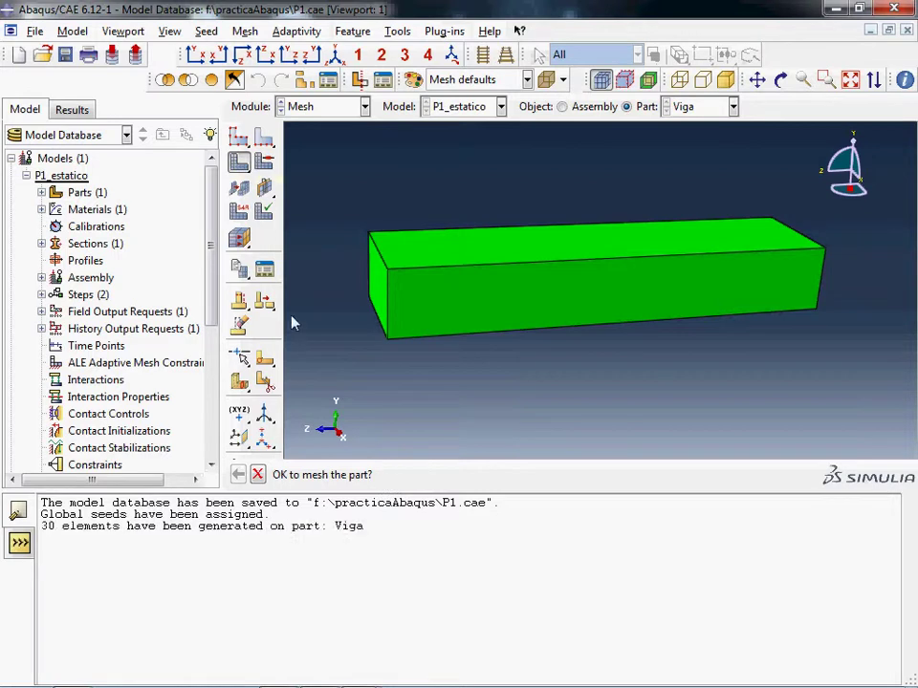
mouse_move(450, 342)
ctrl+alt+mouse_down()
mouse_move(477, 303)
mouse_move(543, 338)
mouse_move(426, 333)
mouse_move(450, 352)
ctrl+alt+mouse_up()
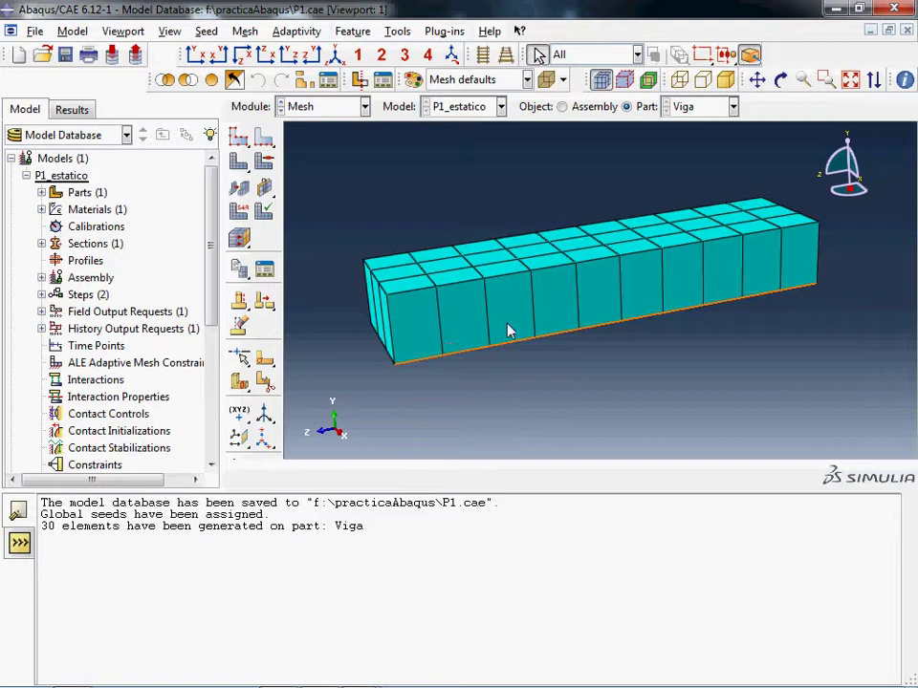
mouse_move(508, 328)
ctrl+alt+mouse_down()
mouse_move(546, 324)
mouse_move(516, 320)
ctrl+alt+mouse_up()
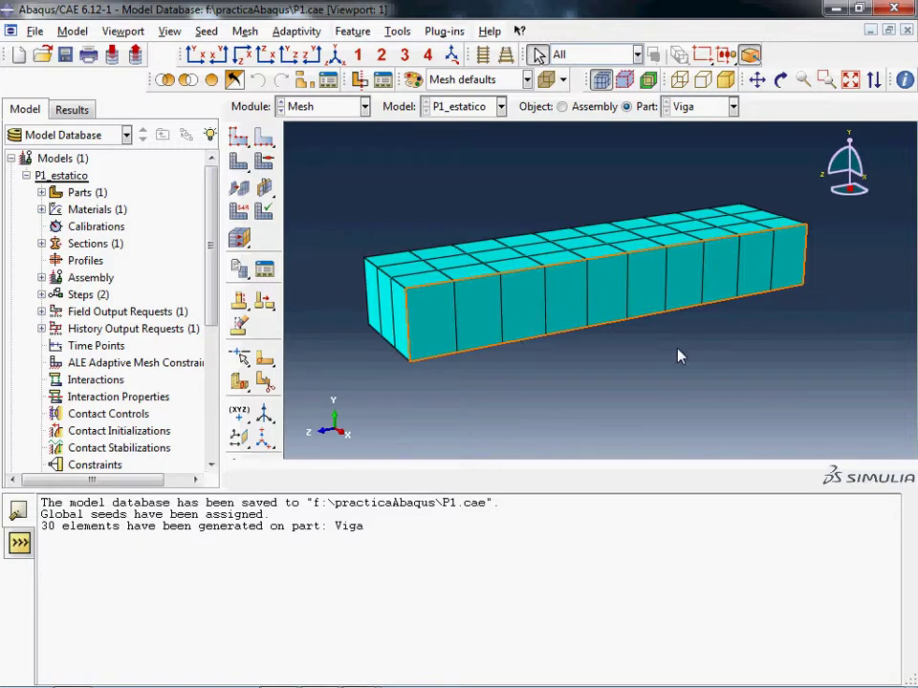
drag(678, 352, 653, 365)
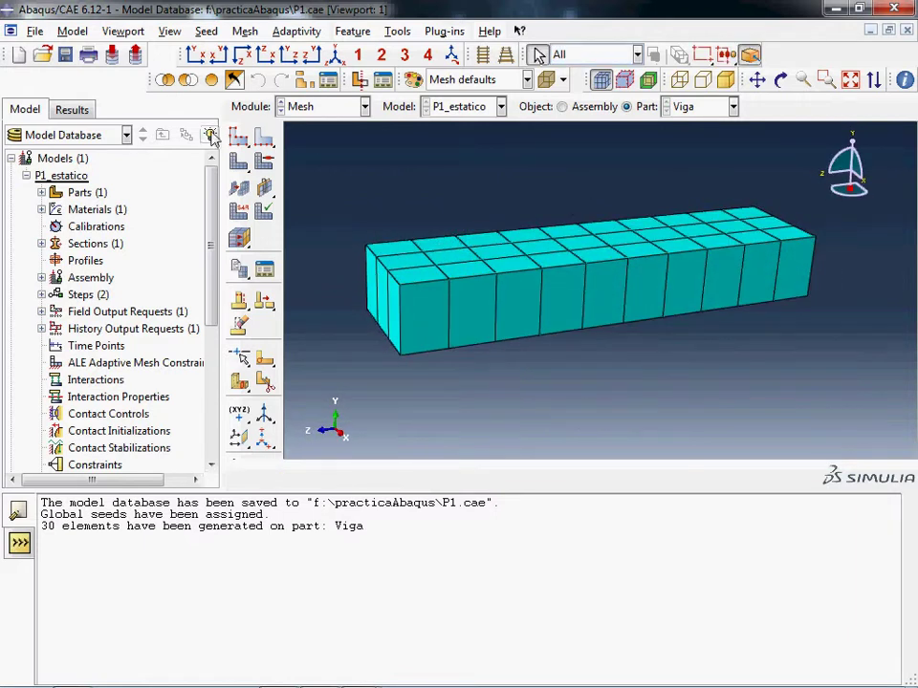
Step: Set the approximate global seed size of the part Viga to 0.1, deleting the mesh invalidated by the change
click(239, 138)
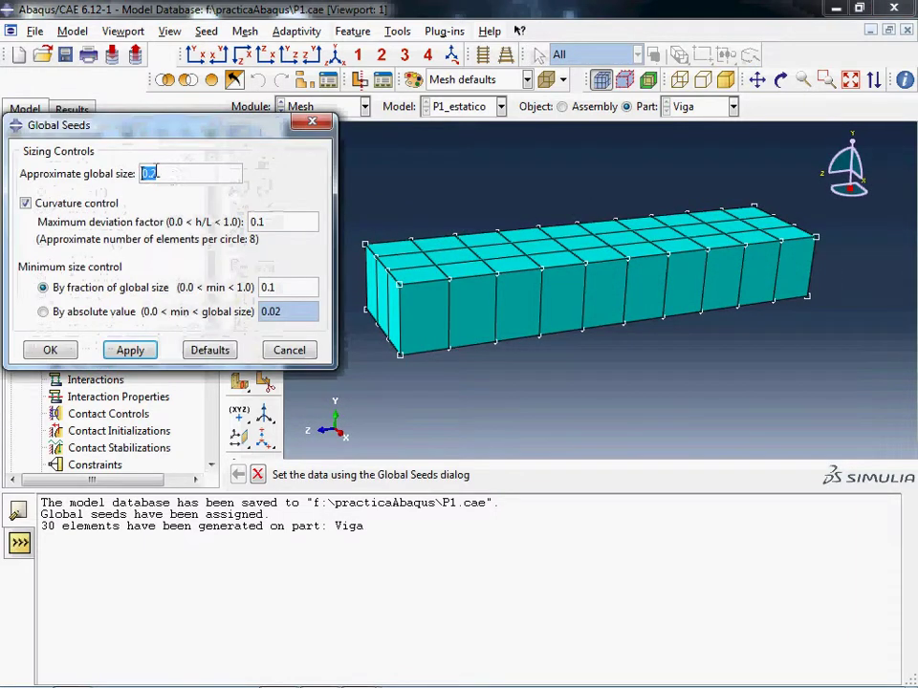
click(170, 176)
text(1)
click(129, 350)
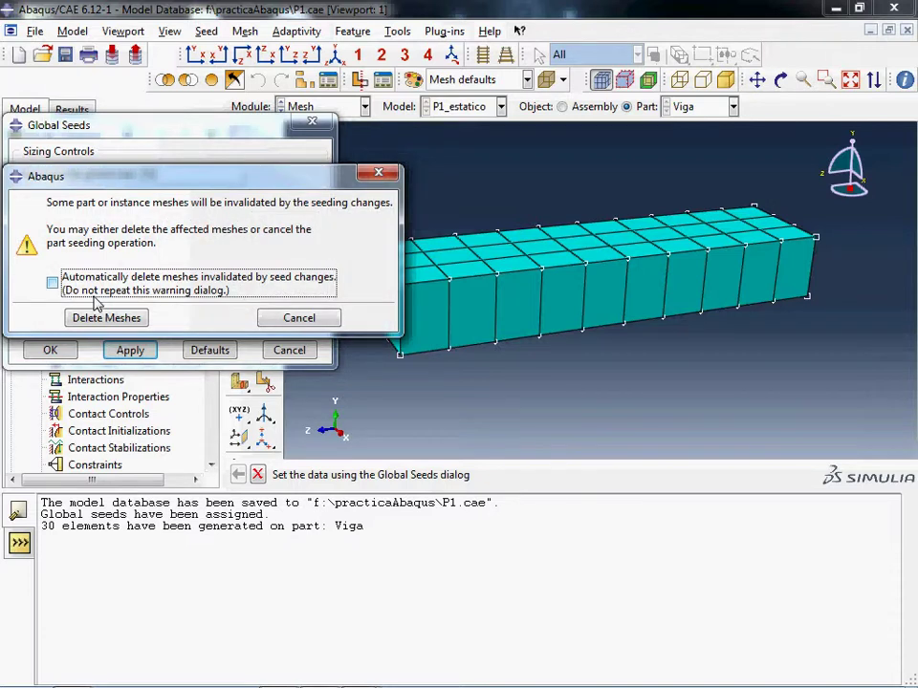
click(139, 317)
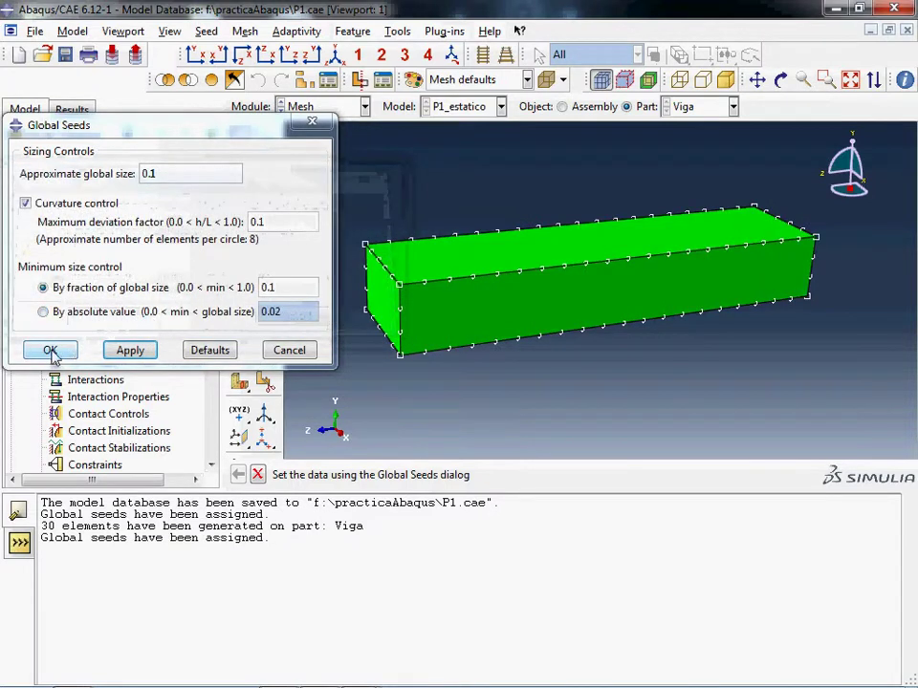
click(51, 352)
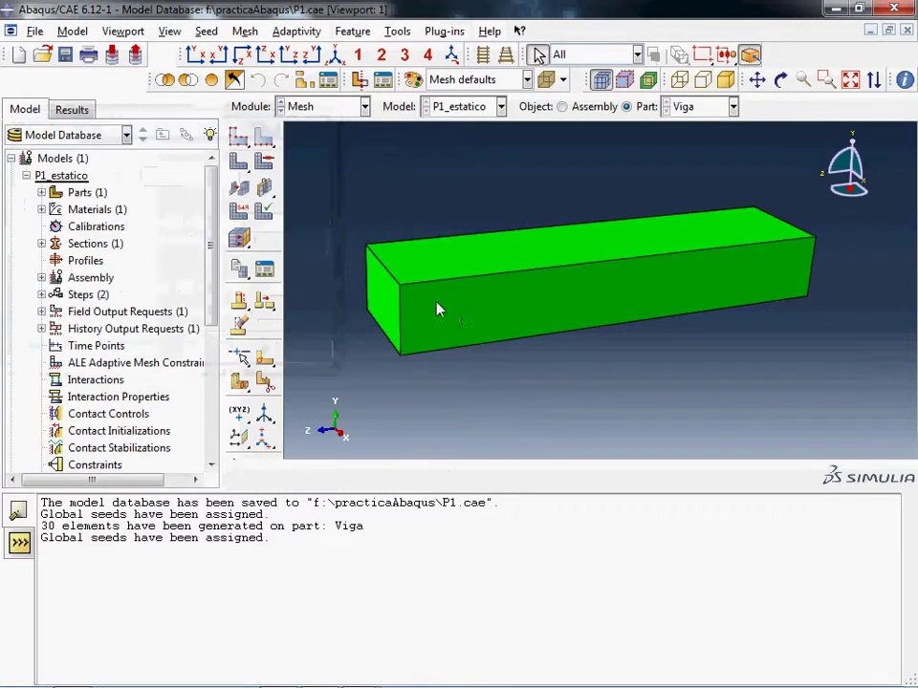
Step: Regenerate the mesh of the part Viga with the finer 0.1 global seeds
click(239, 161)
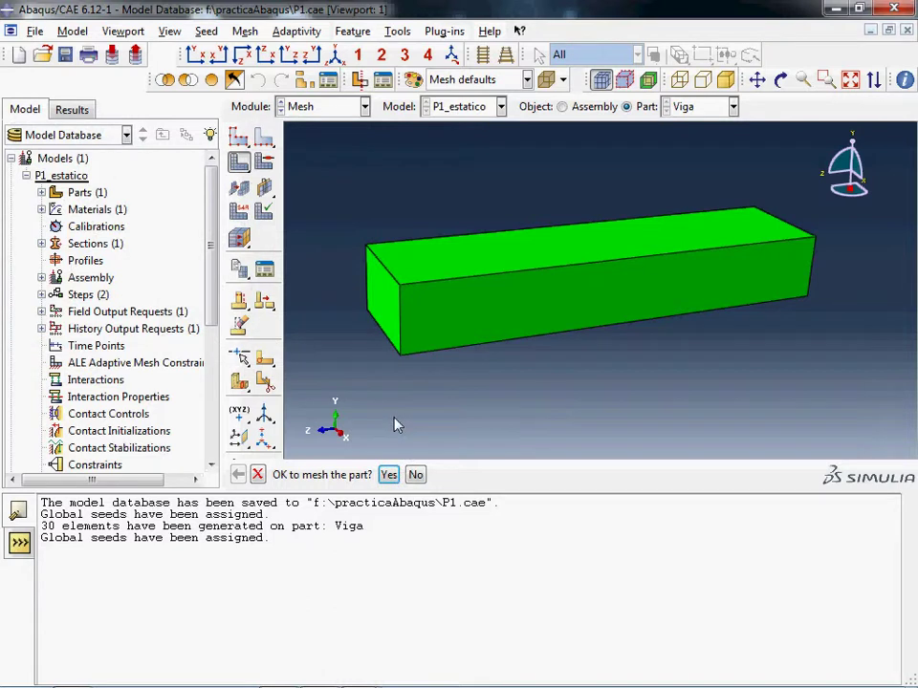
click(389, 474)
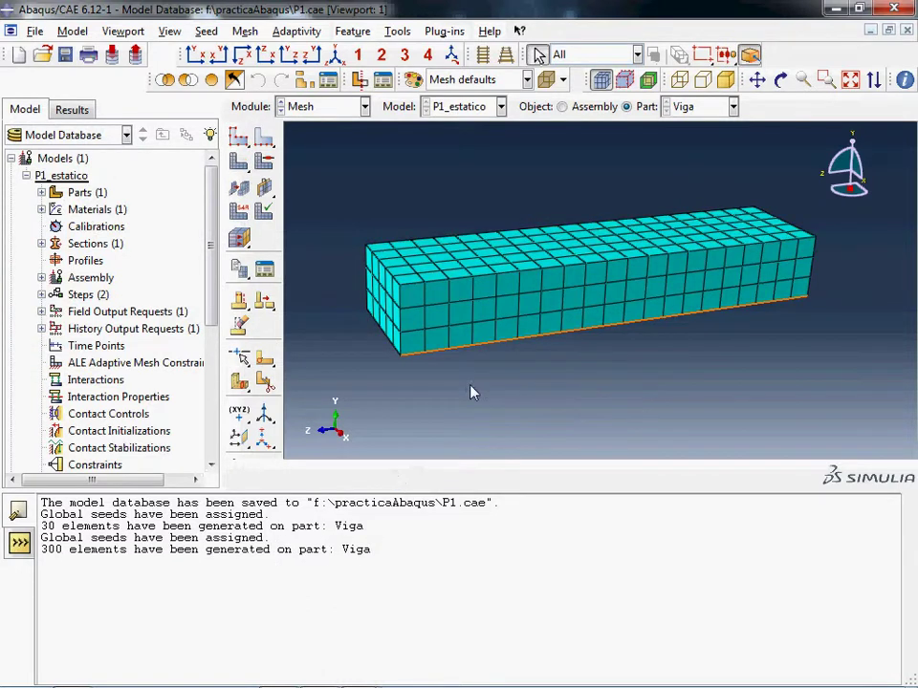
mouse_move(471, 392)
ctrl+alt+mouse_down()
mouse_move(545, 373)
mouse_move(469, 379)
mouse_move(481, 379)
ctrl+alt+mouse_up()
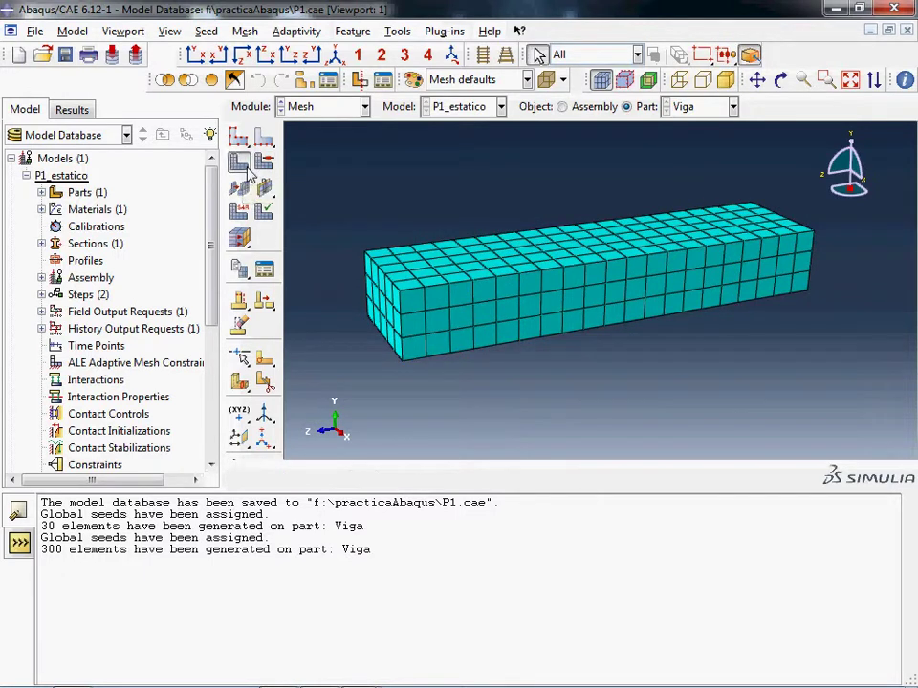
click(250, 172)
click(489, 203)
ctrl+alt+drag(501, 192, 450, 180)
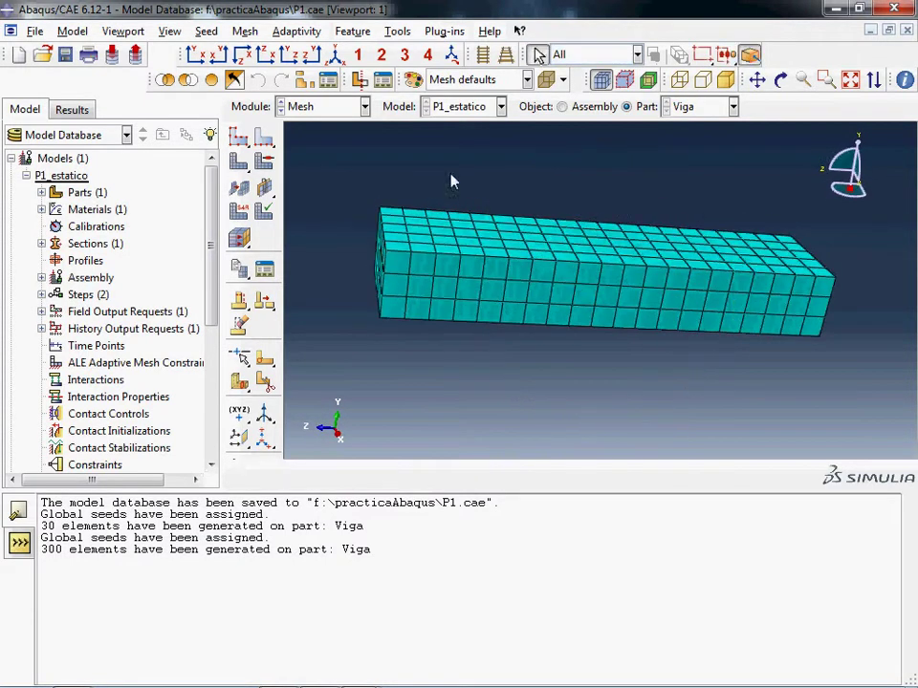
Step: Create a full analysis job named p1 from the model P1_estatico in the Job module
click(364, 106)
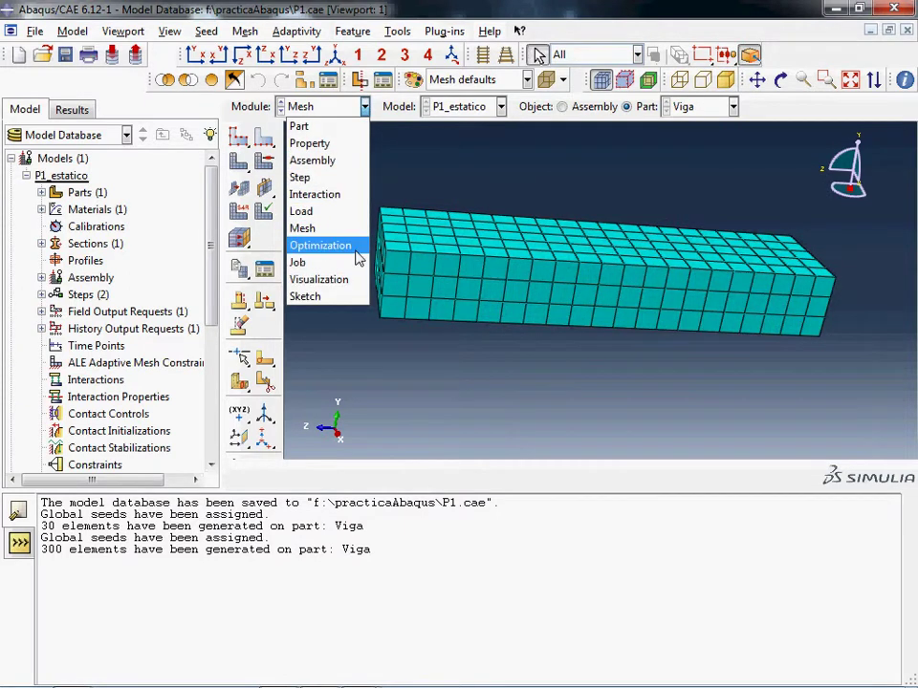
click(316, 264)
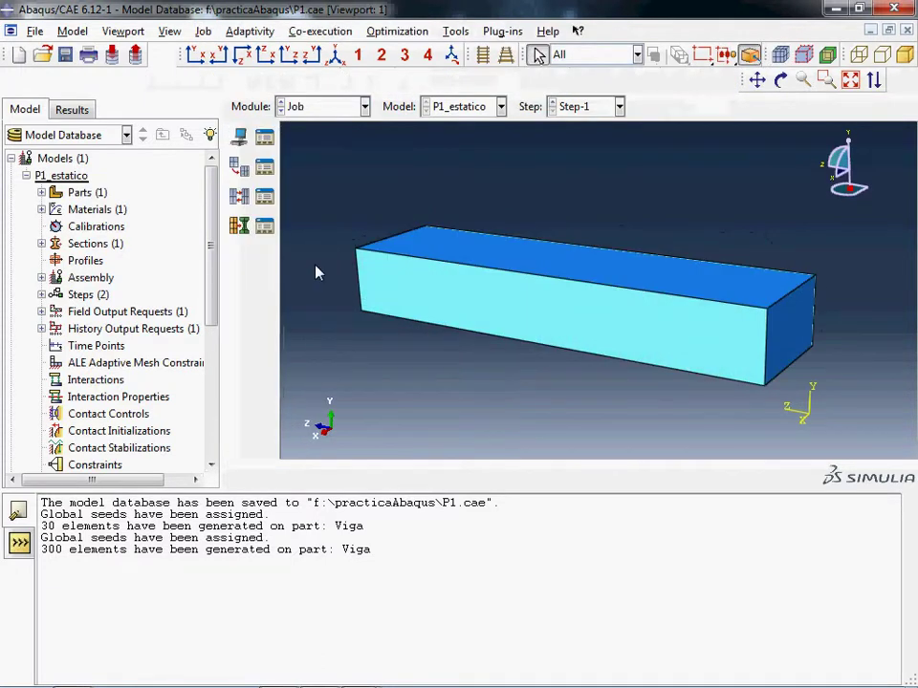
click(239, 140)
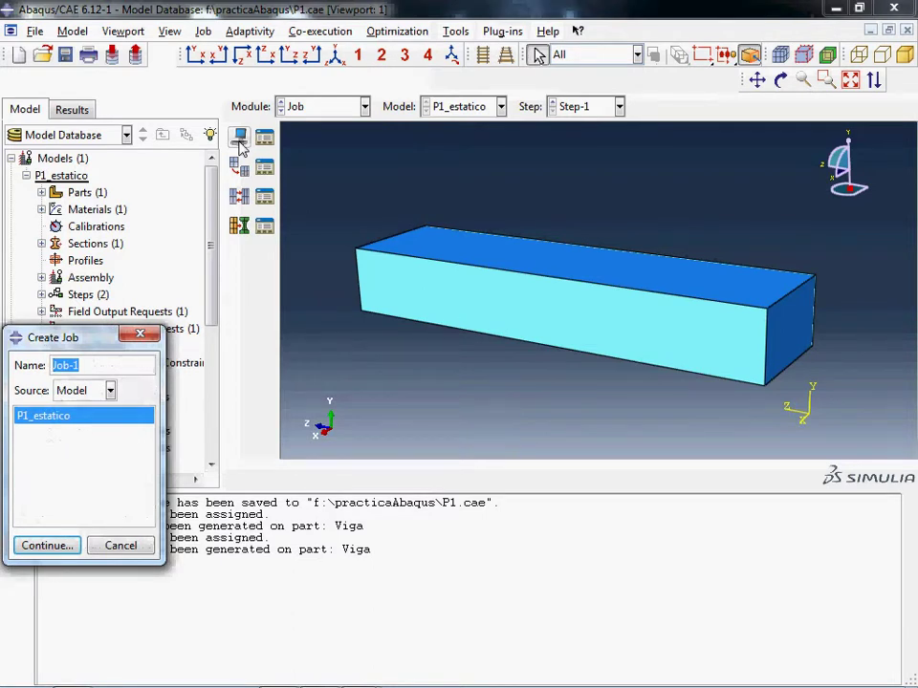
text(p)
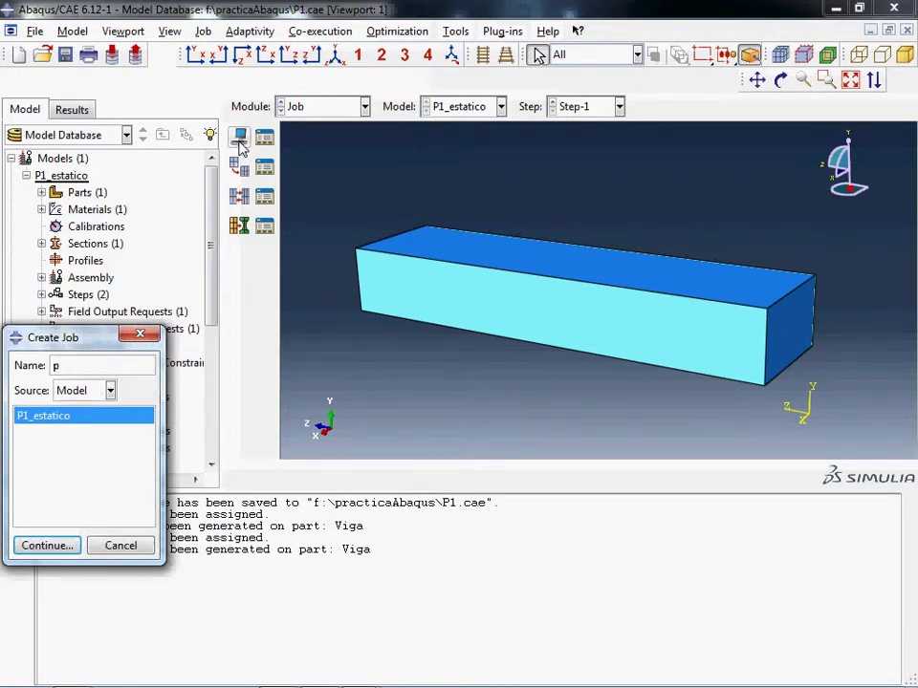
text(1)
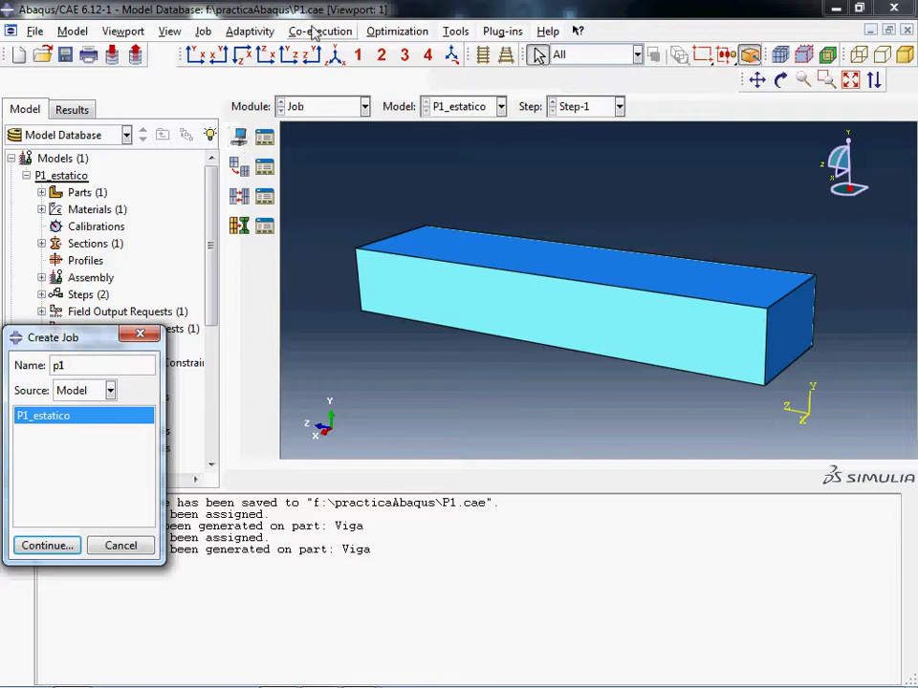
click(48, 546)
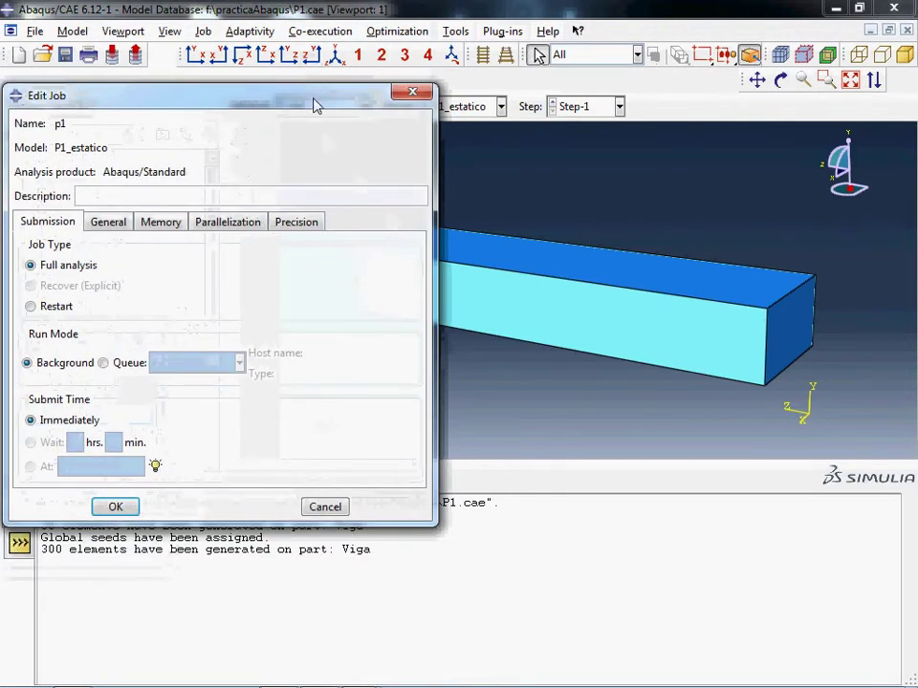
drag(316, 105, 521, 92)
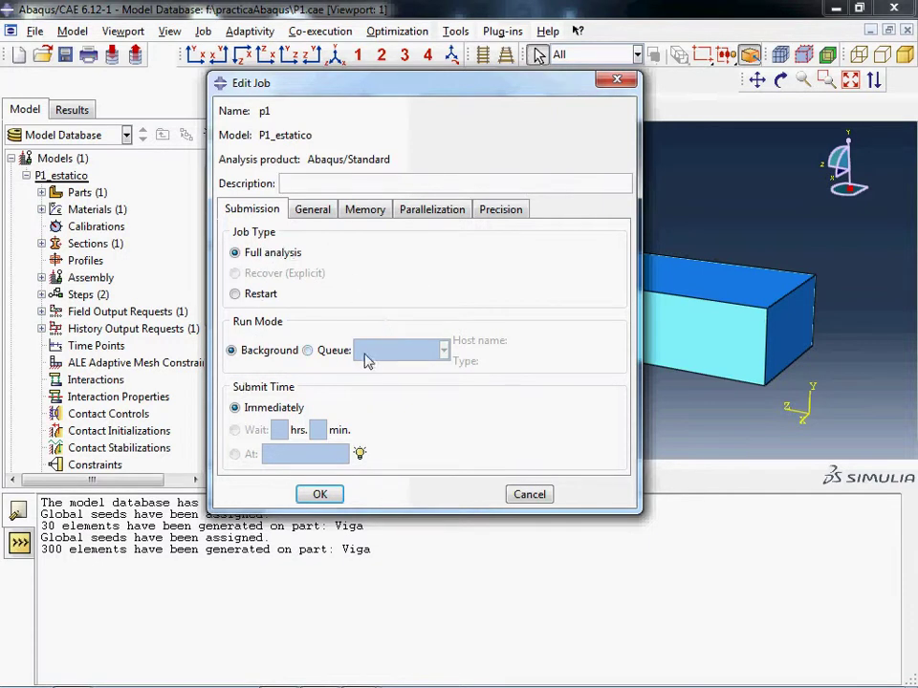
Step: Enable multiple processors for the job p1, raise the processor count, and keep the default general and memory settings
click(315, 215)
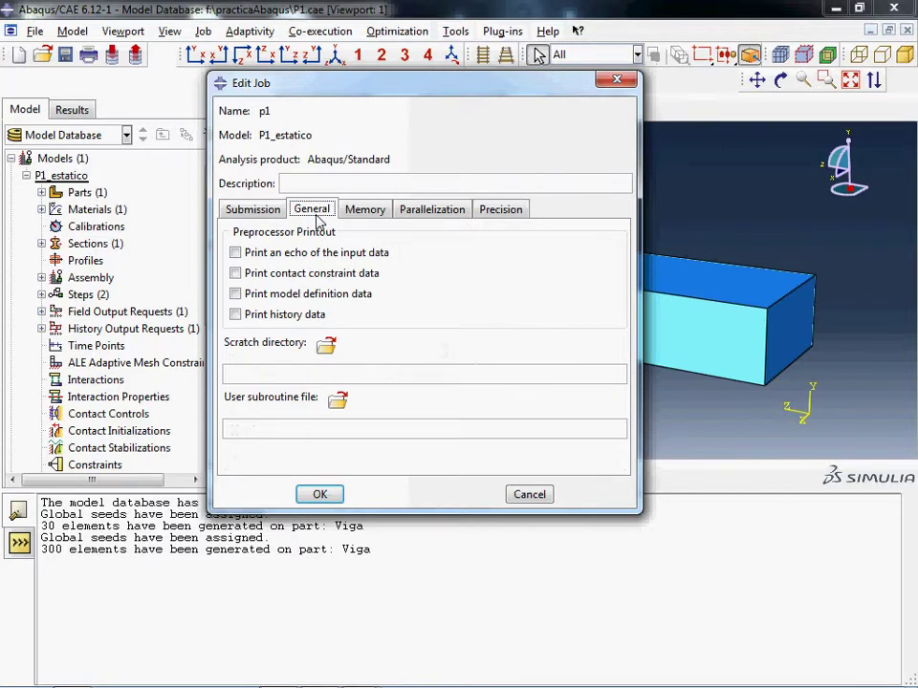
click(371, 213)
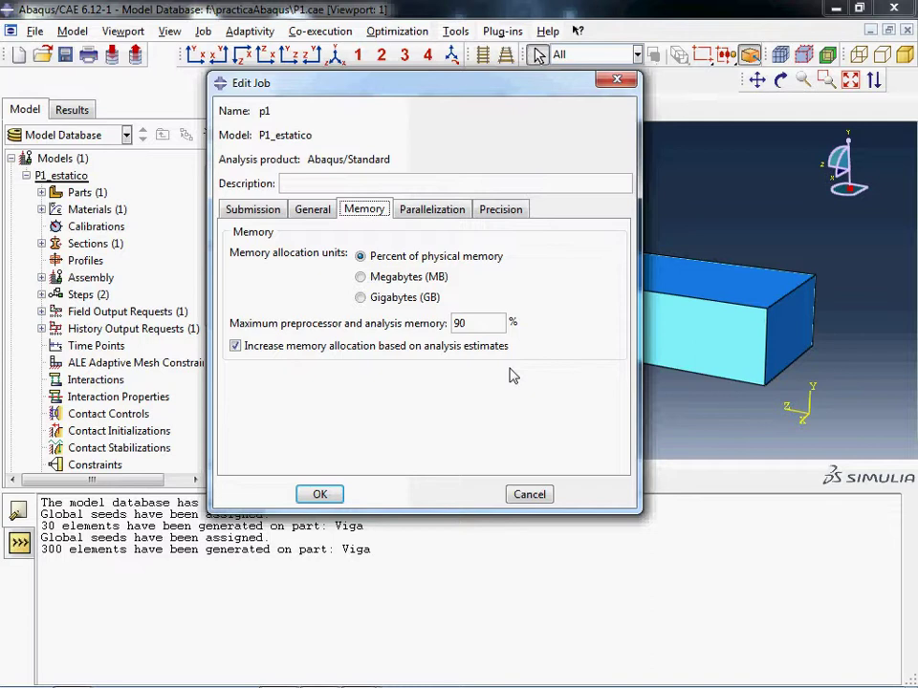
click(451, 212)
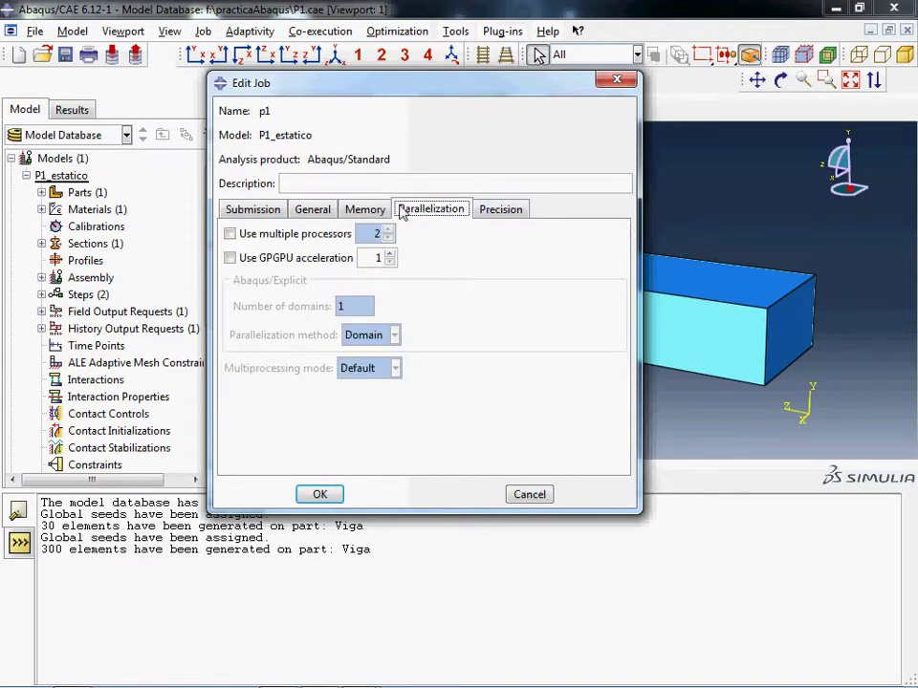
click(235, 235)
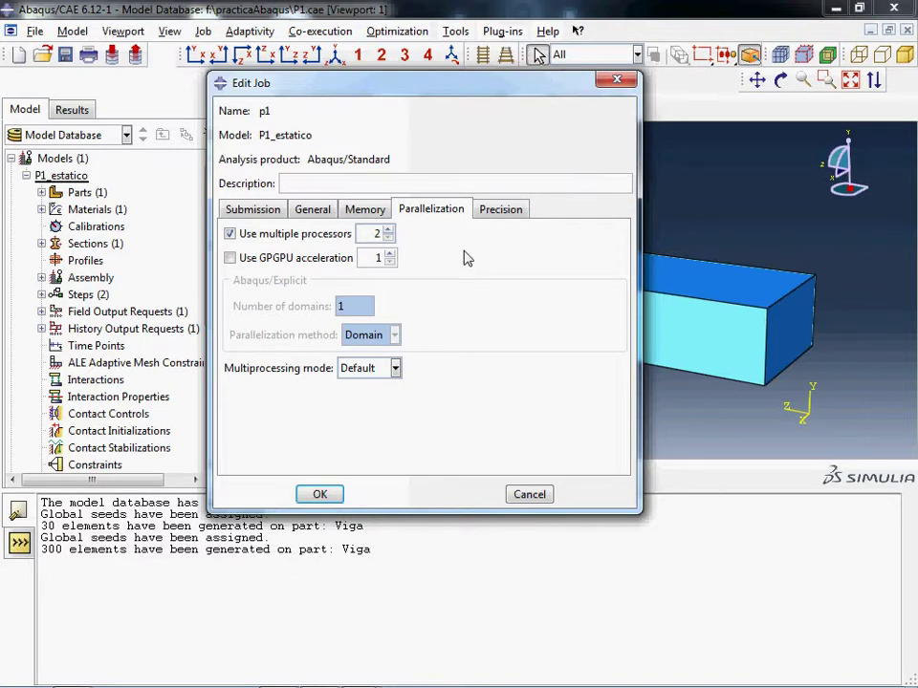
click(388, 231)
click(388, 231)
click(321, 494)
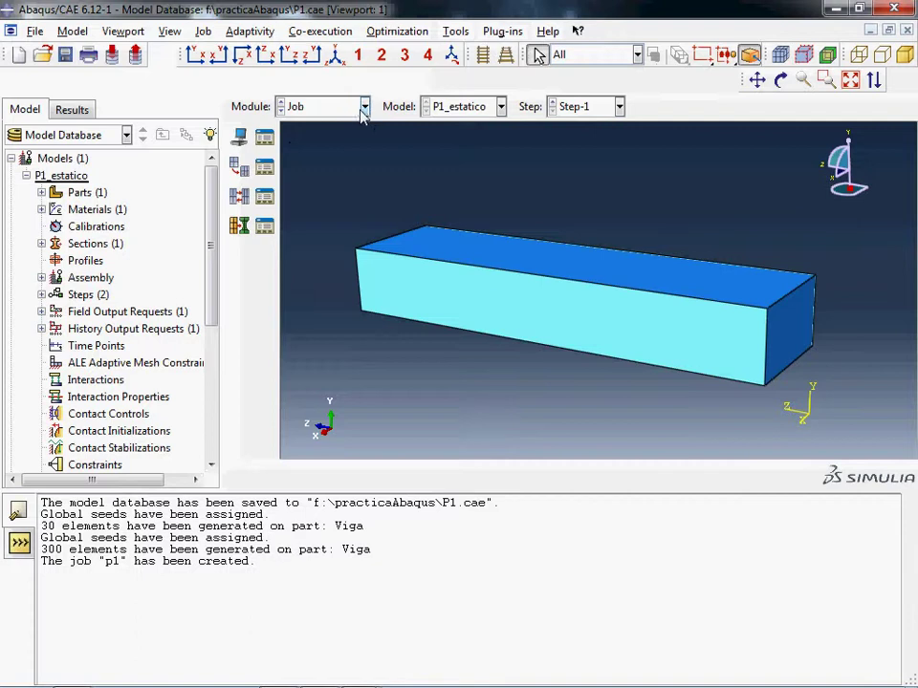
Step: Submit the job p1 for analysis from the model tree
drag(214, 241, 203, 419)
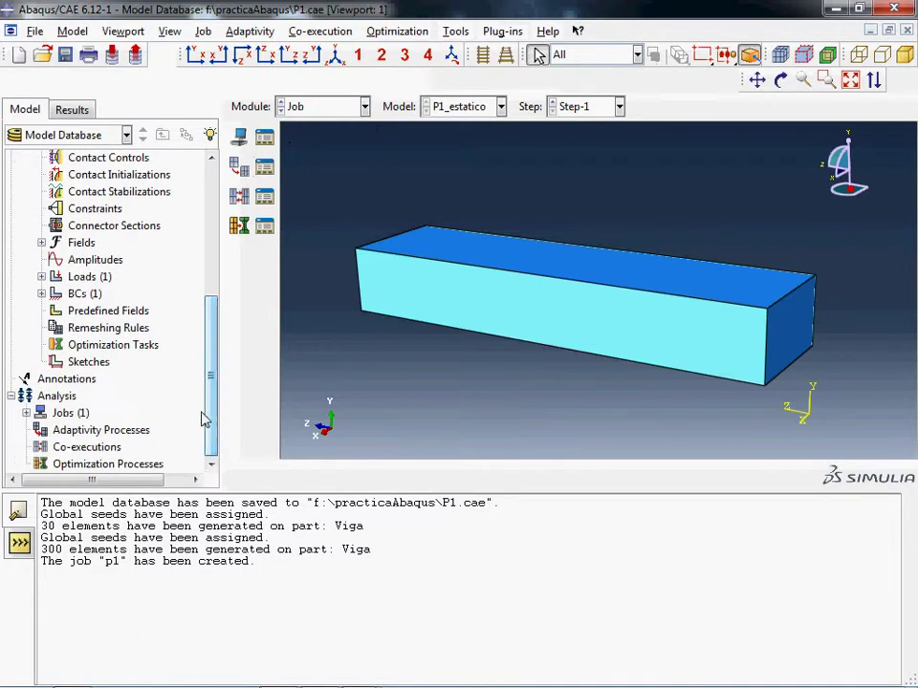
click(26, 413)
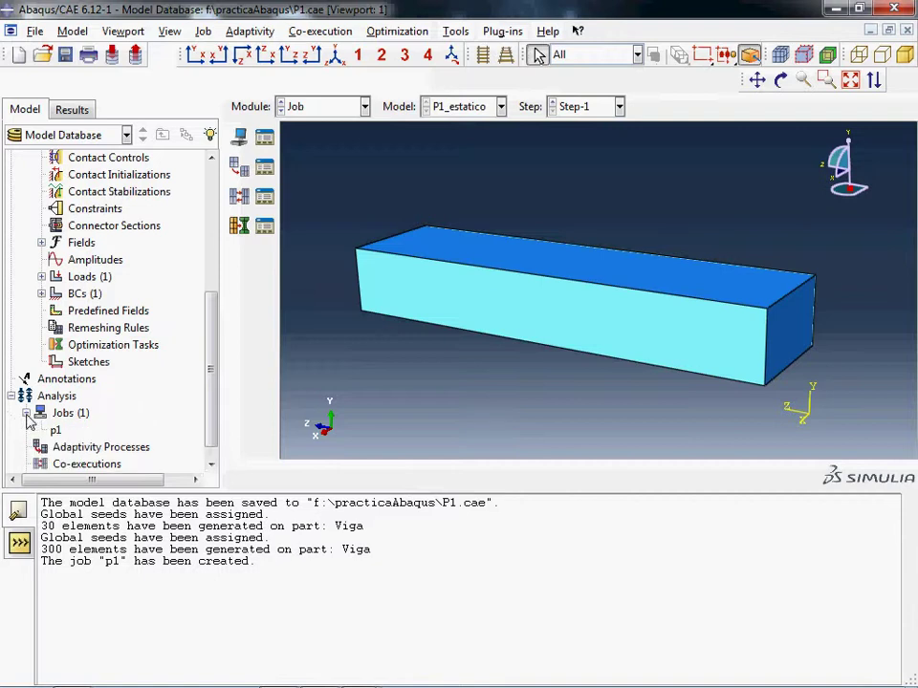
right_click(55, 431)
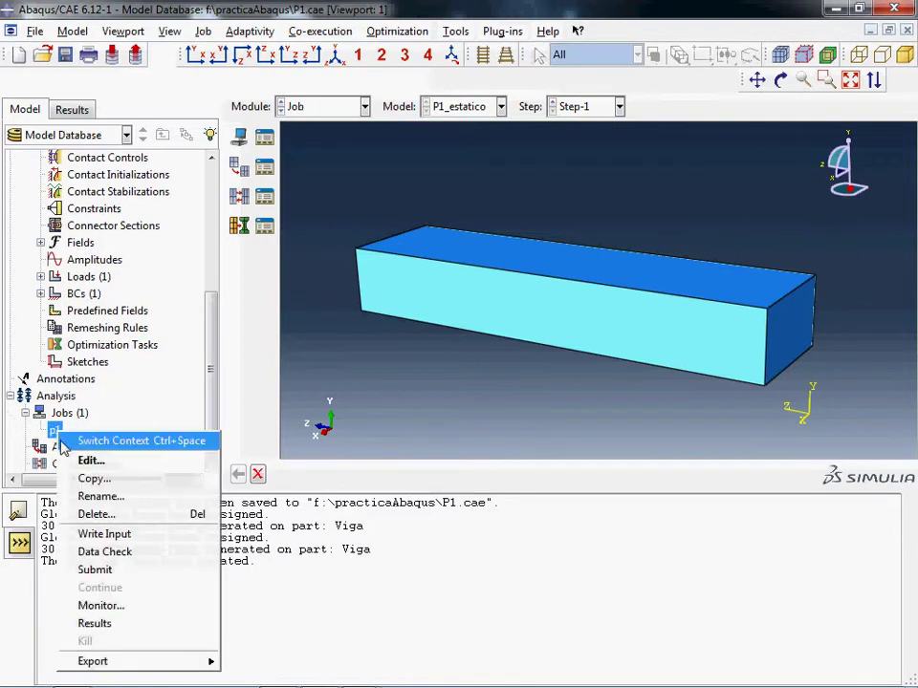
click(162, 582)
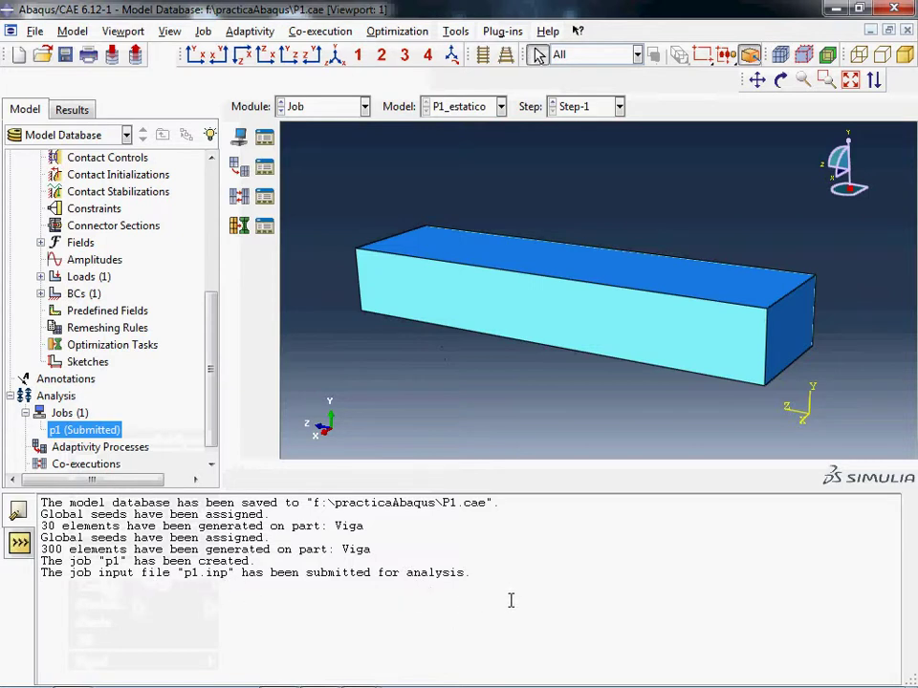
Step: Monitor the run of job p1 in an enlarged monitor window and read its reported errors
right_click(91, 435)
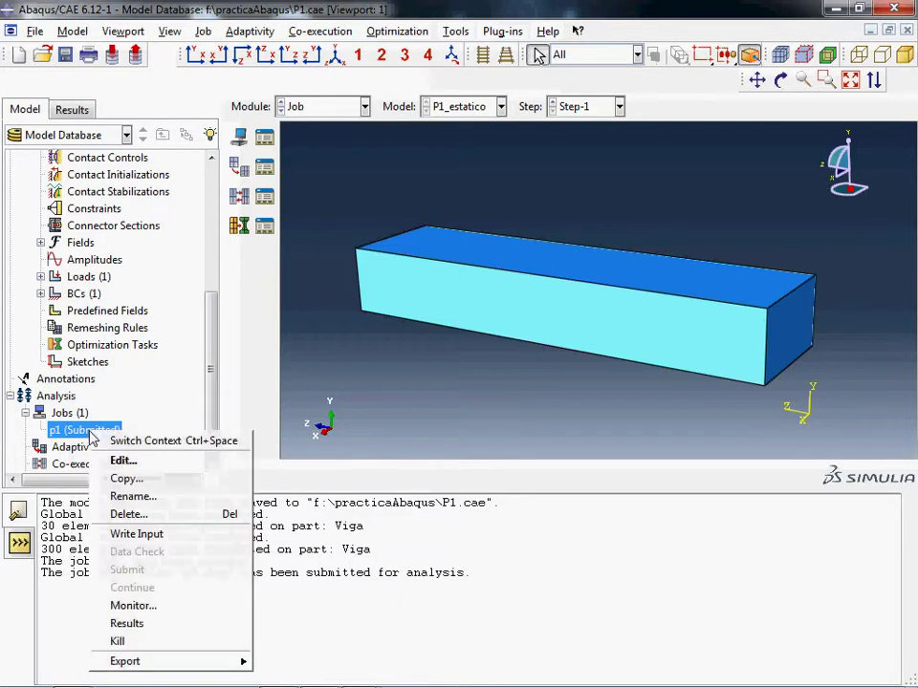
click(153, 603)
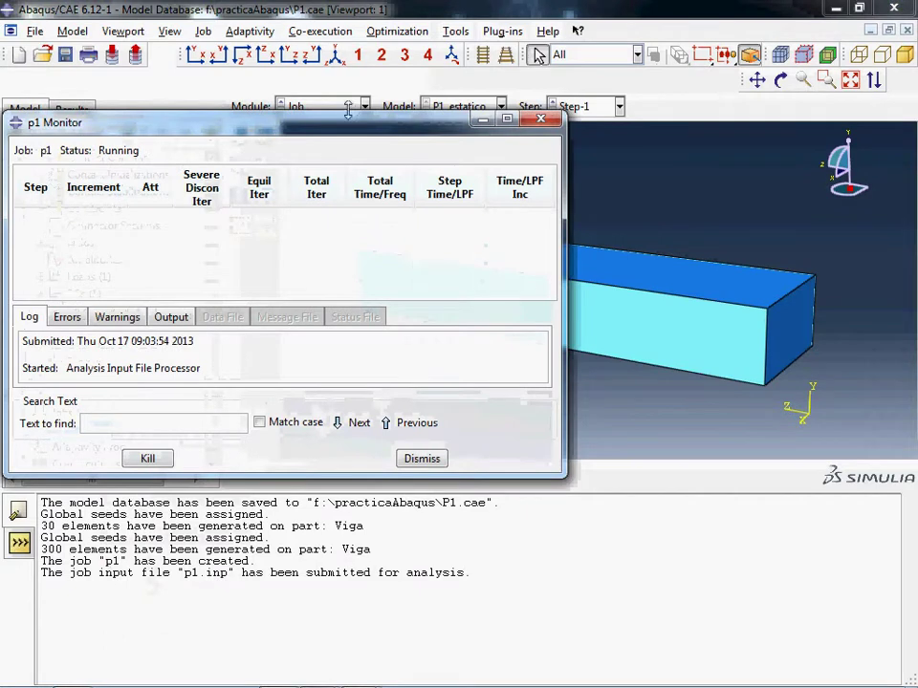
drag(340, 127, 455, 90)
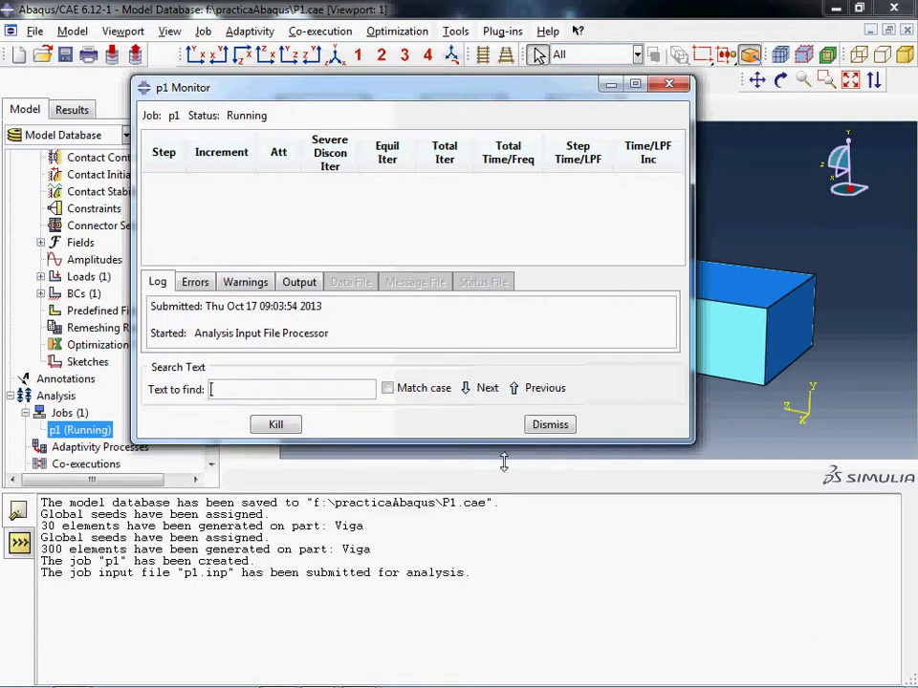
drag(508, 444, 503, 633)
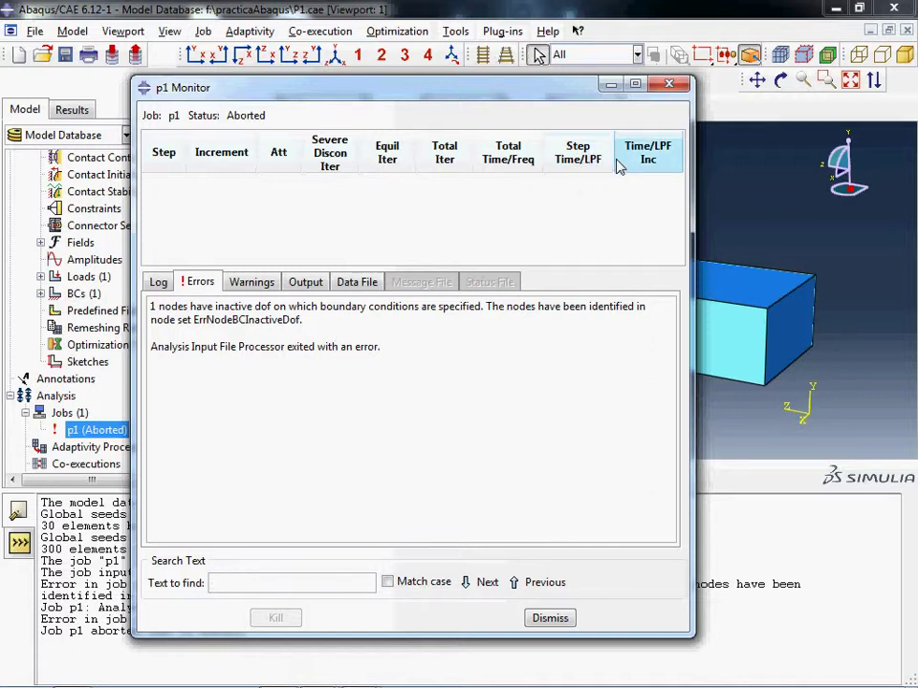
click(667, 84)
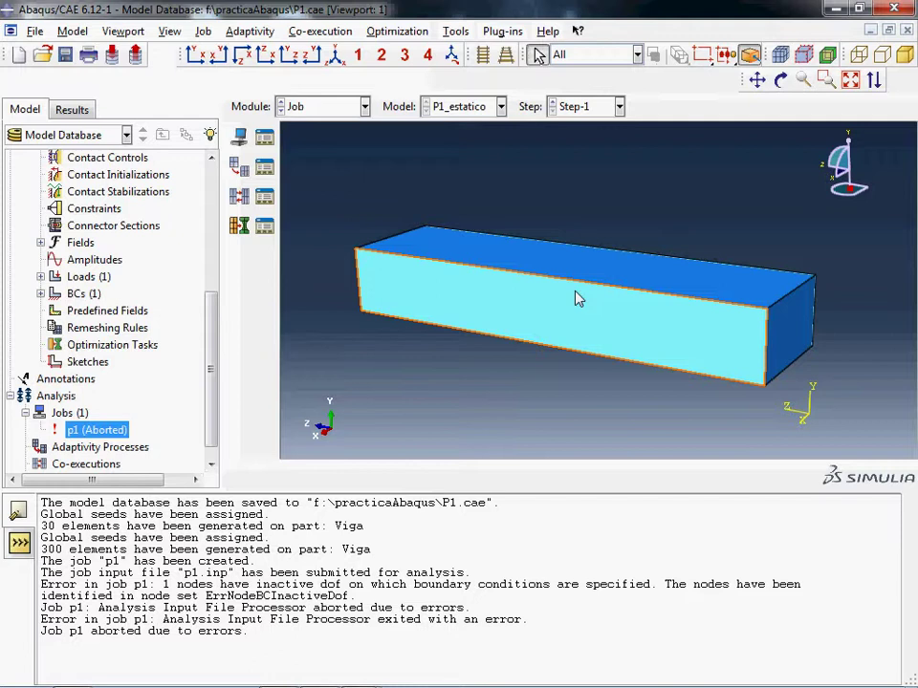
Step: Check the definition of the moment load Load-1 in the Load module and delete that load
click(364, 108)
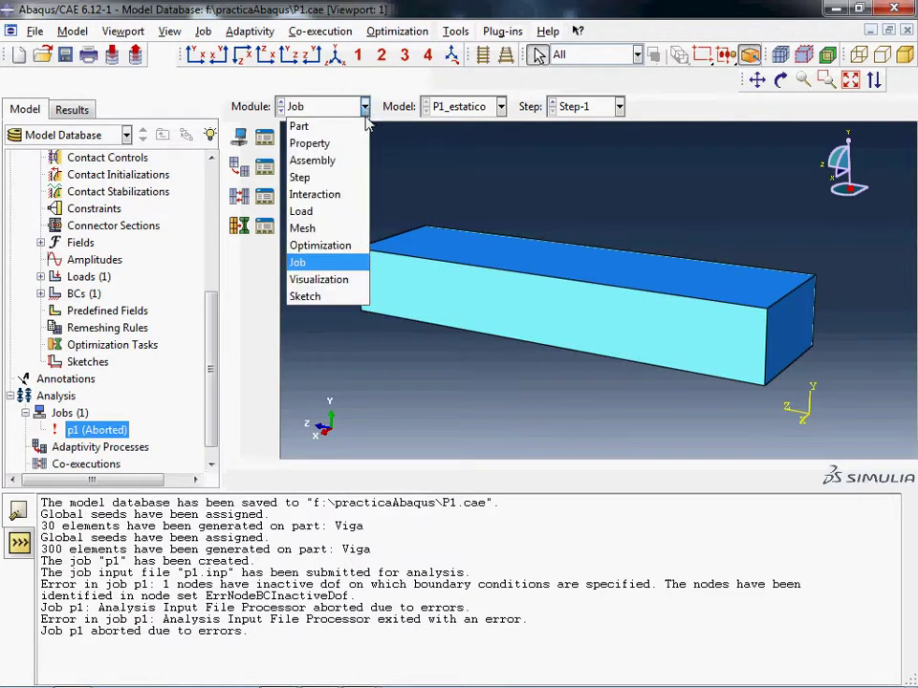
click(362, 214)
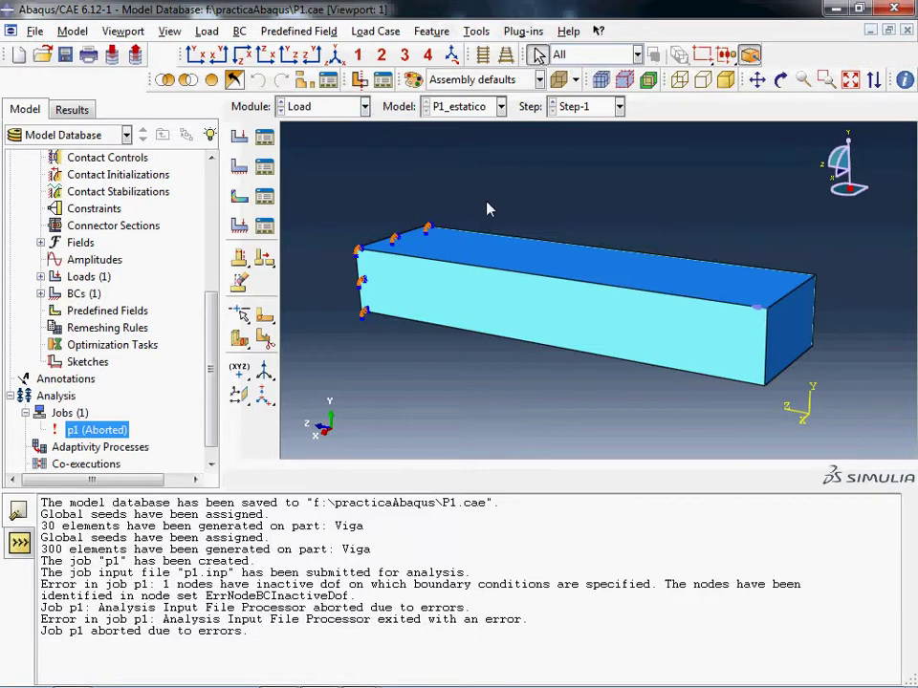
click(264, 140)
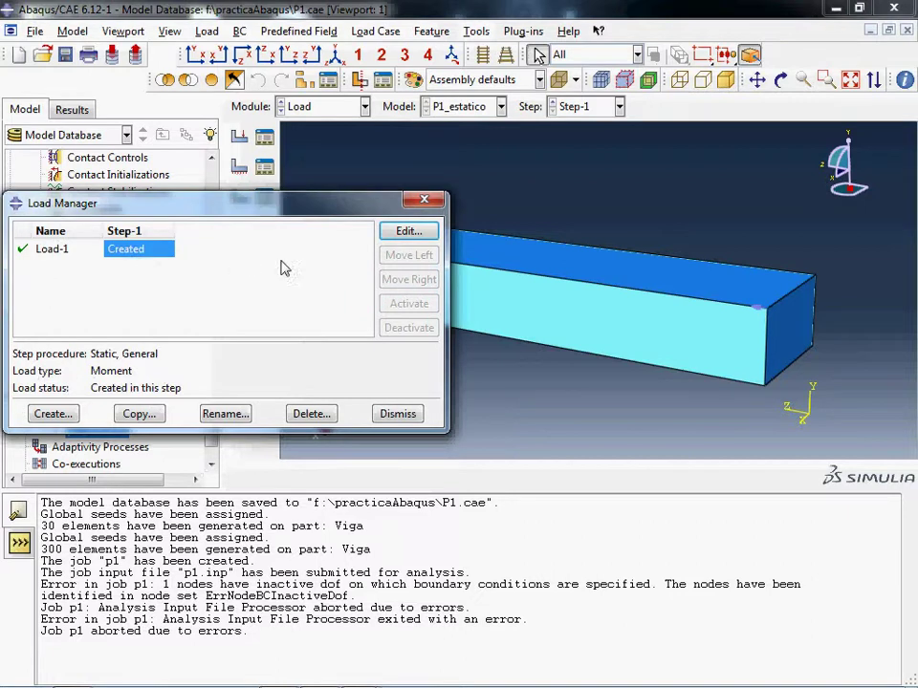
click(385, 232)
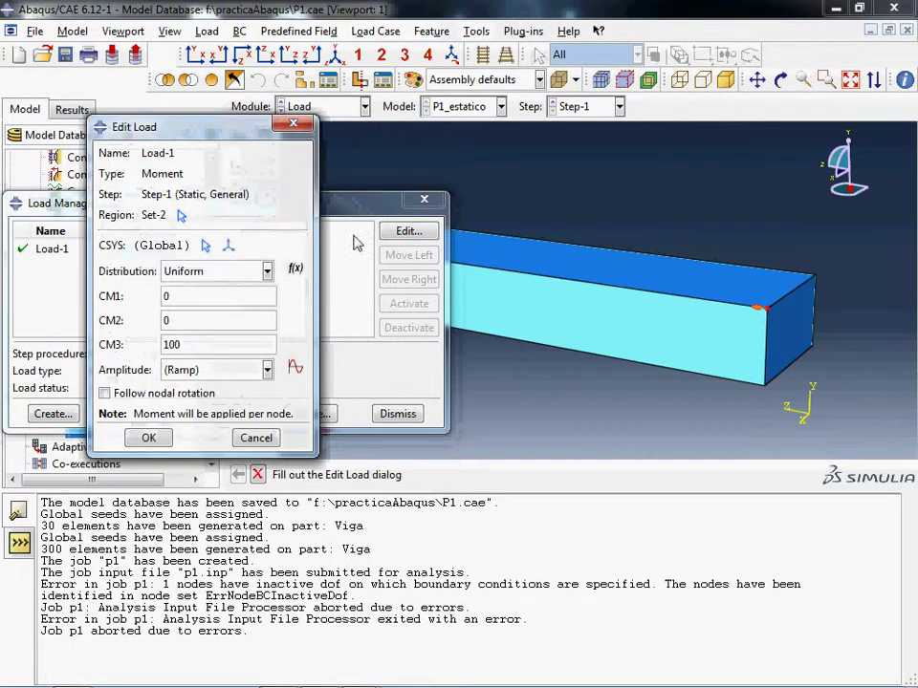
click(296, 130)
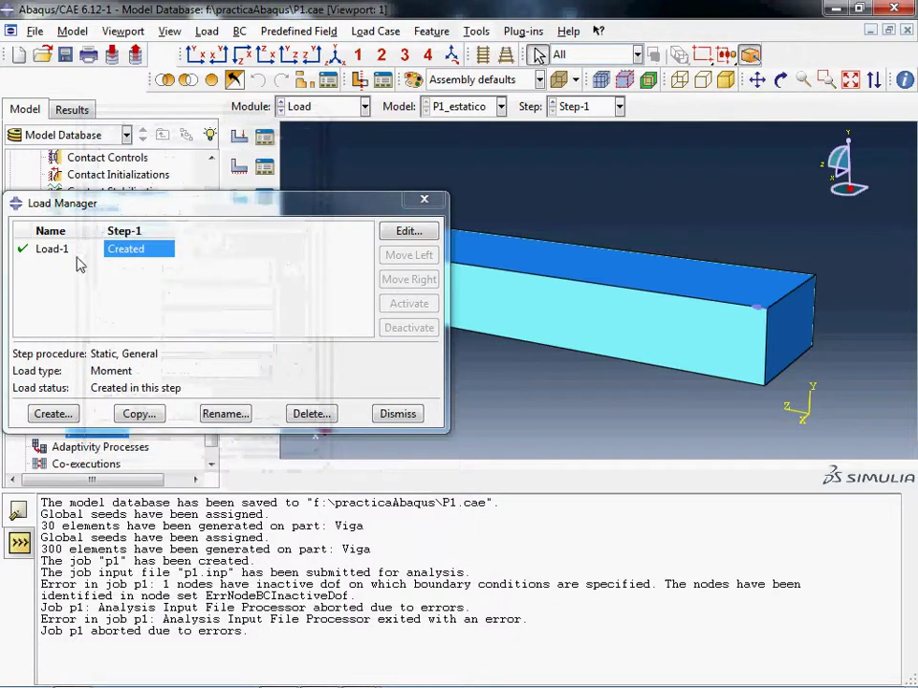
click(334, 421)
click(419, 373)
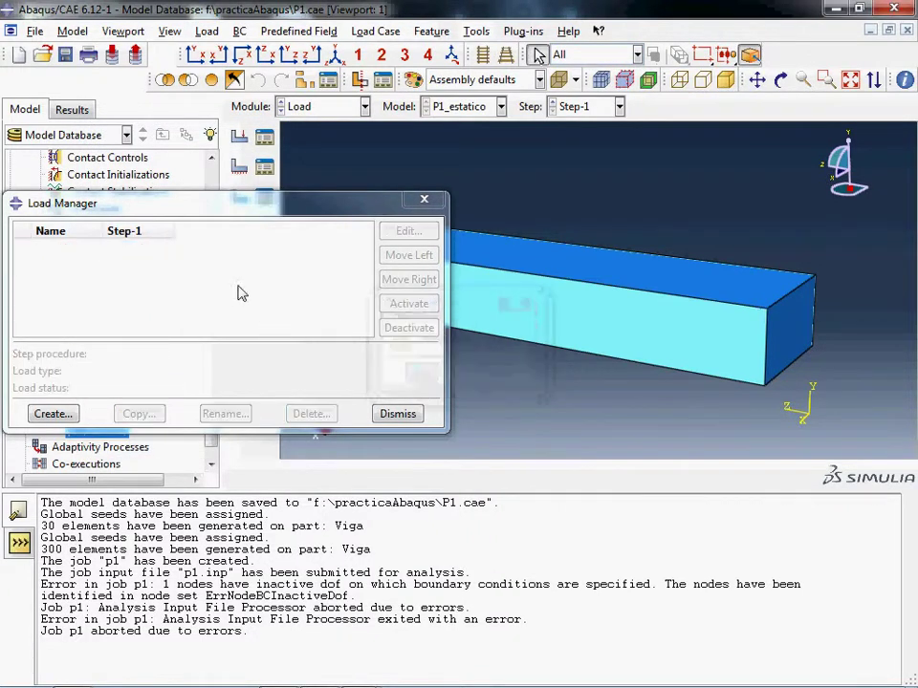
Step: Create a uniform pressure load Load-1 of magnitude 100e6 in Step-1 on the beam's upper face
click(55, 415)
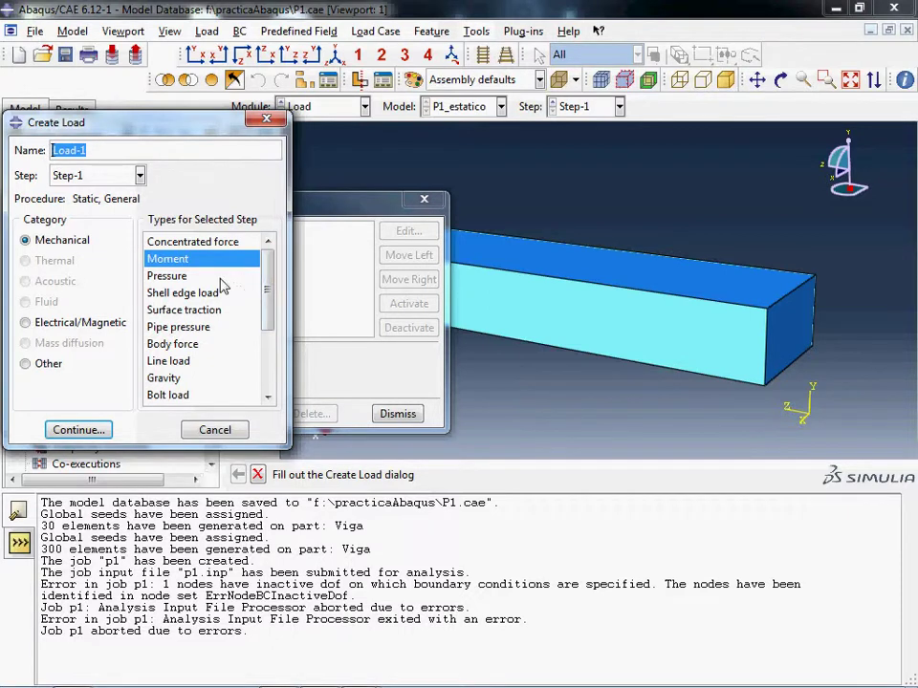
click(177, 277)
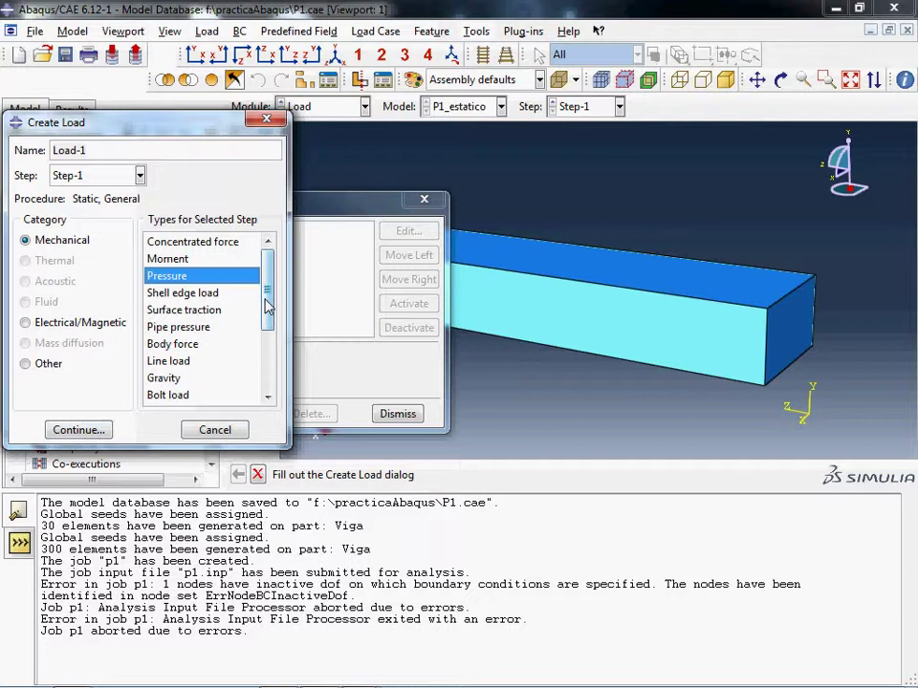
click(80, 430)
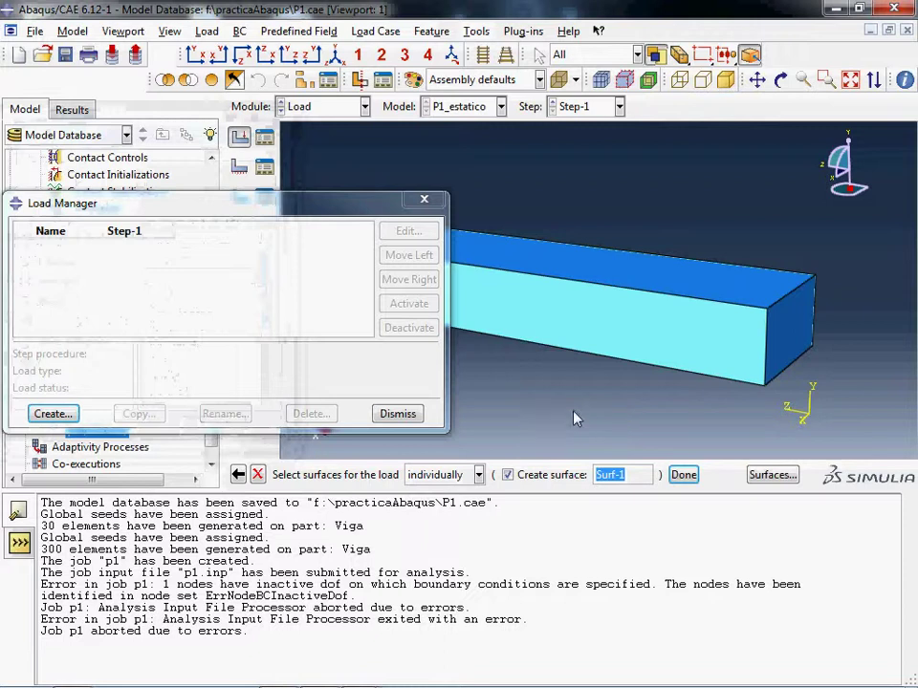
click(738, 285)
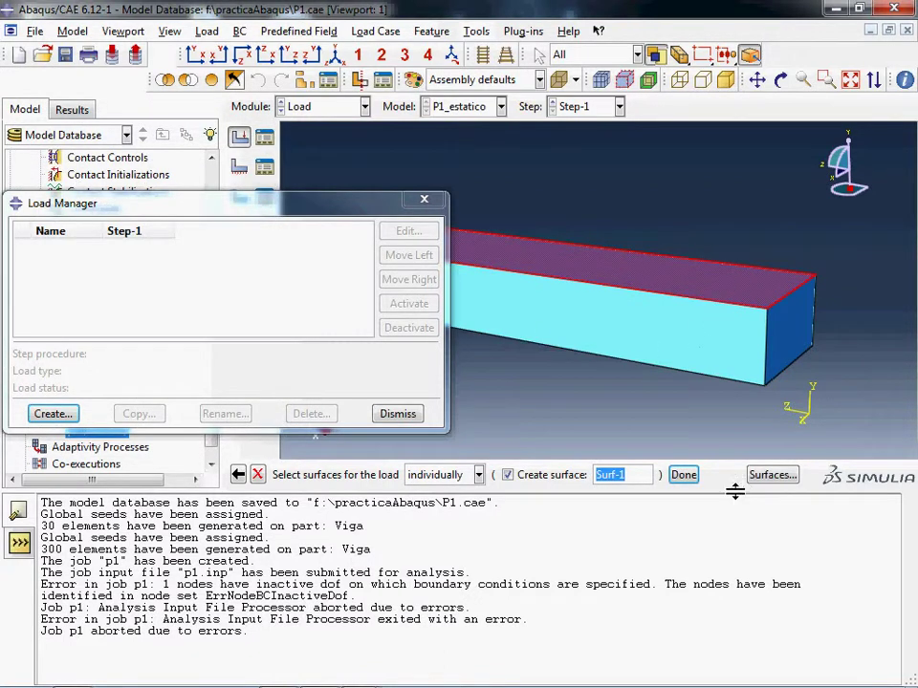
click(684, 475)
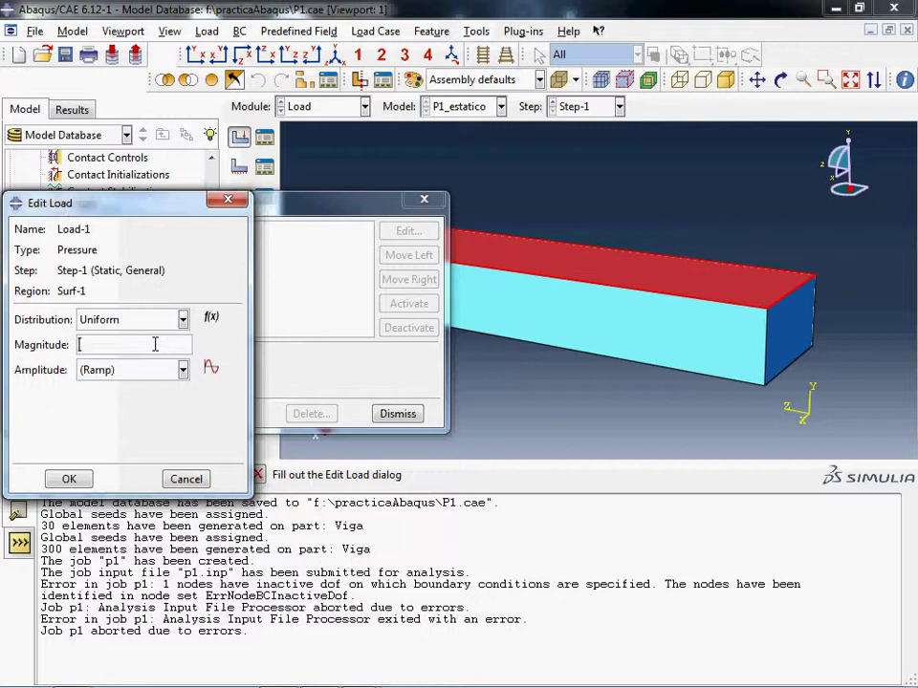
text(100e6)
click(68, 479)
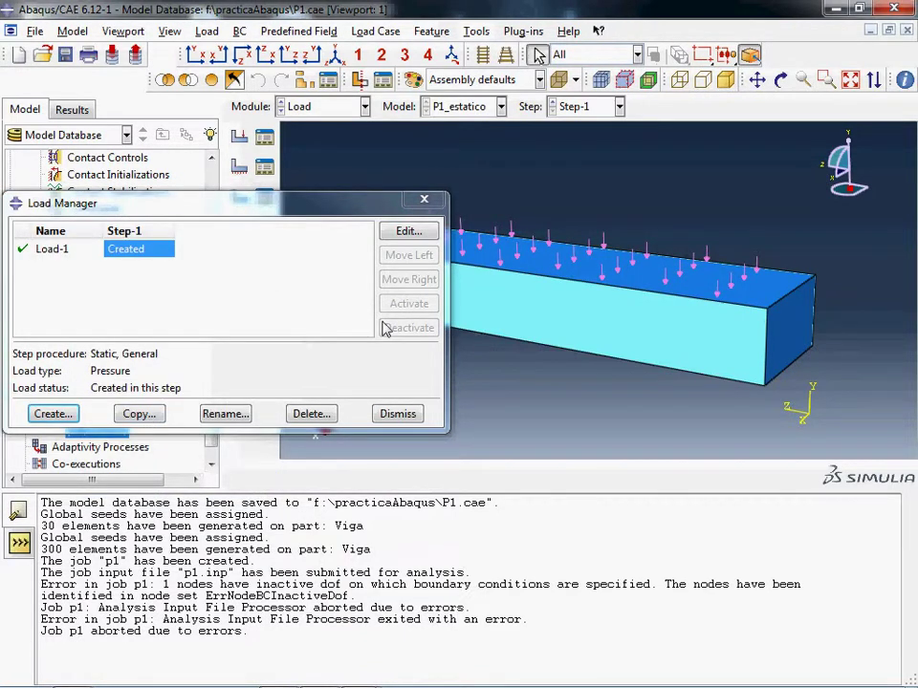
click(423, 199)
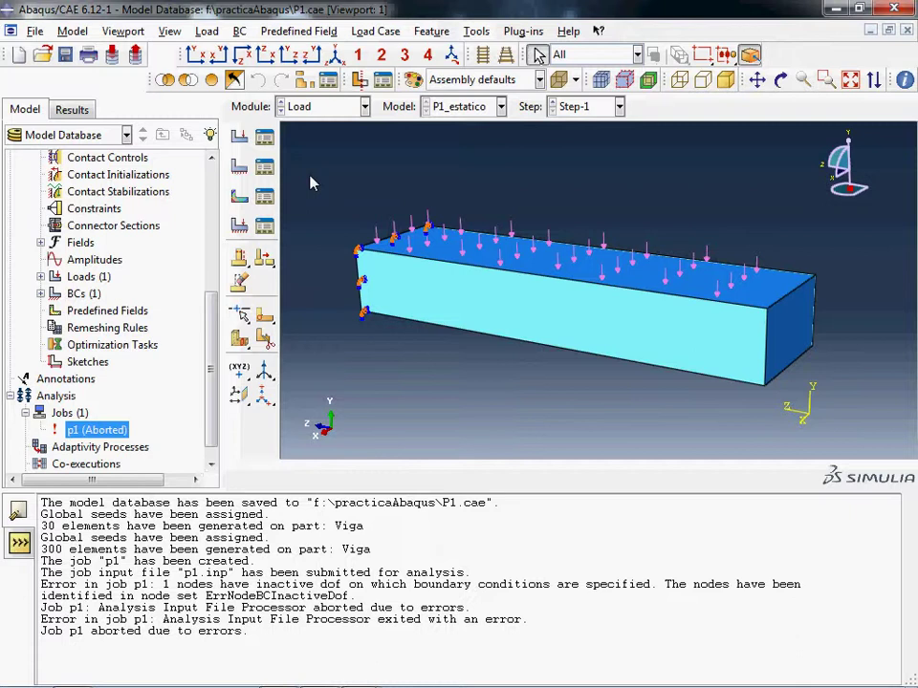
Step: Resubmit the job p1 for analysis, overwriting its existing job files
ctrl+alt+drag(421, 198, 665, 154)
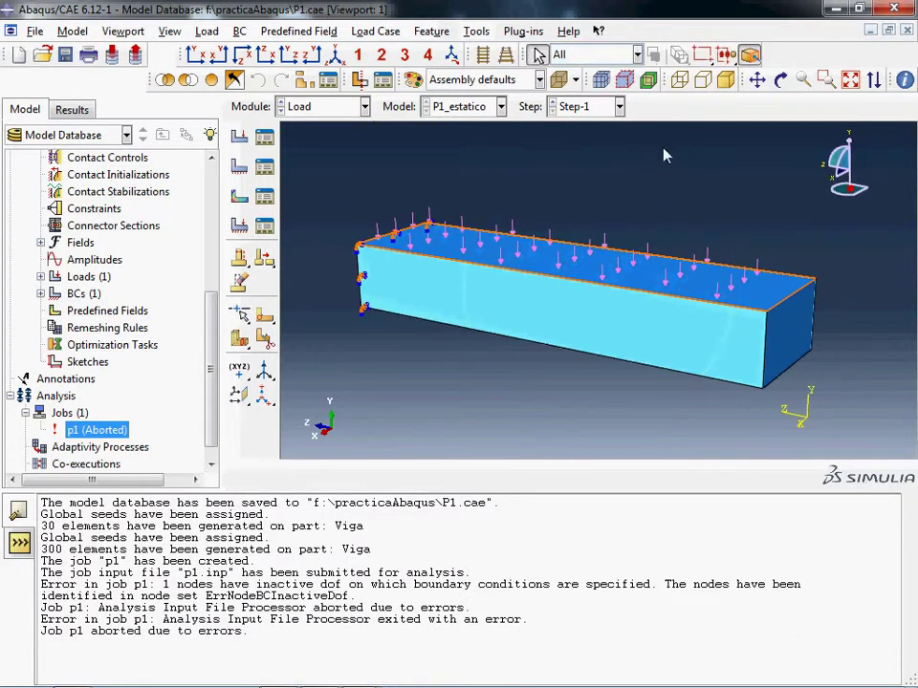
right_click(119, 431)
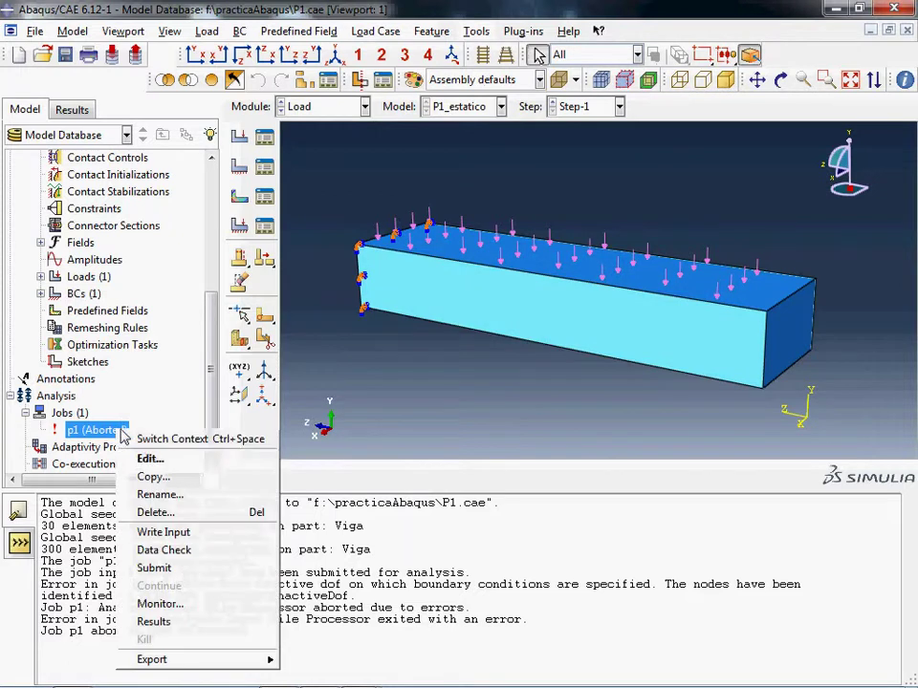
click(237, 572)
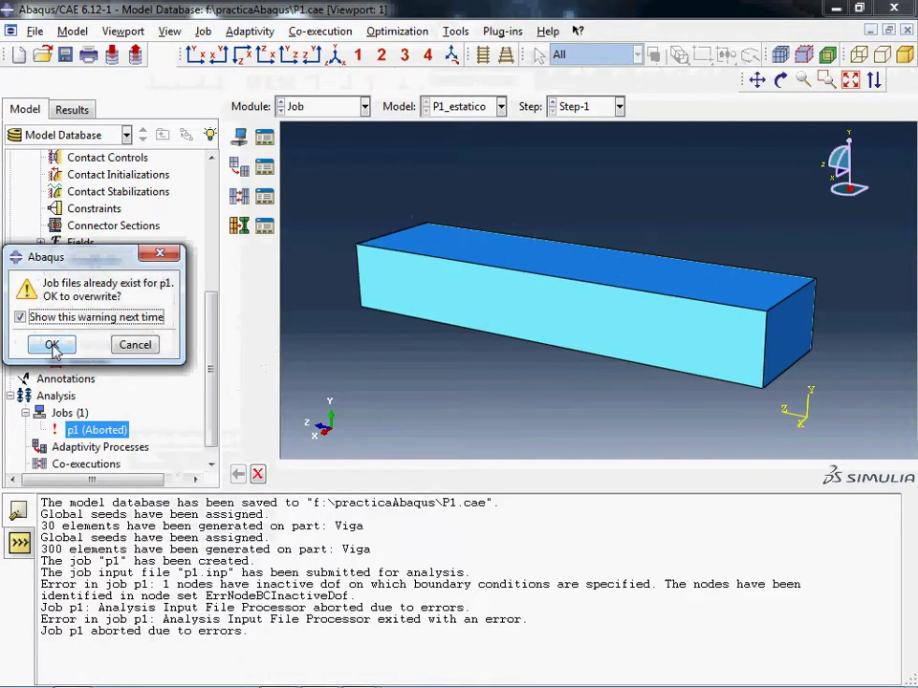
click(49, 346)
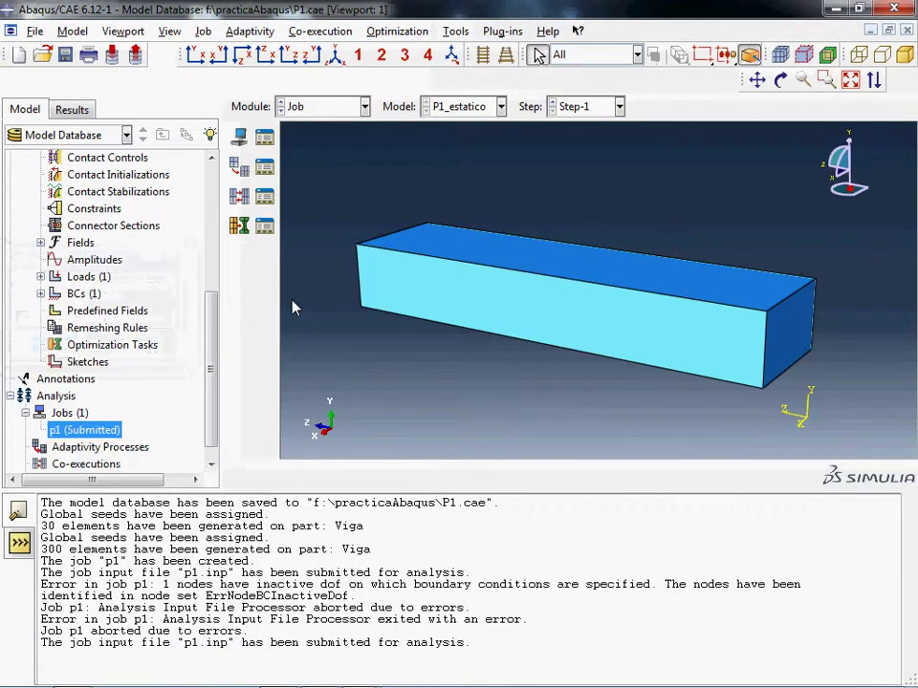
Step: Monitor the run of job p1 in a widened monitor window, reading its data file and status file
right_click(84, 430)
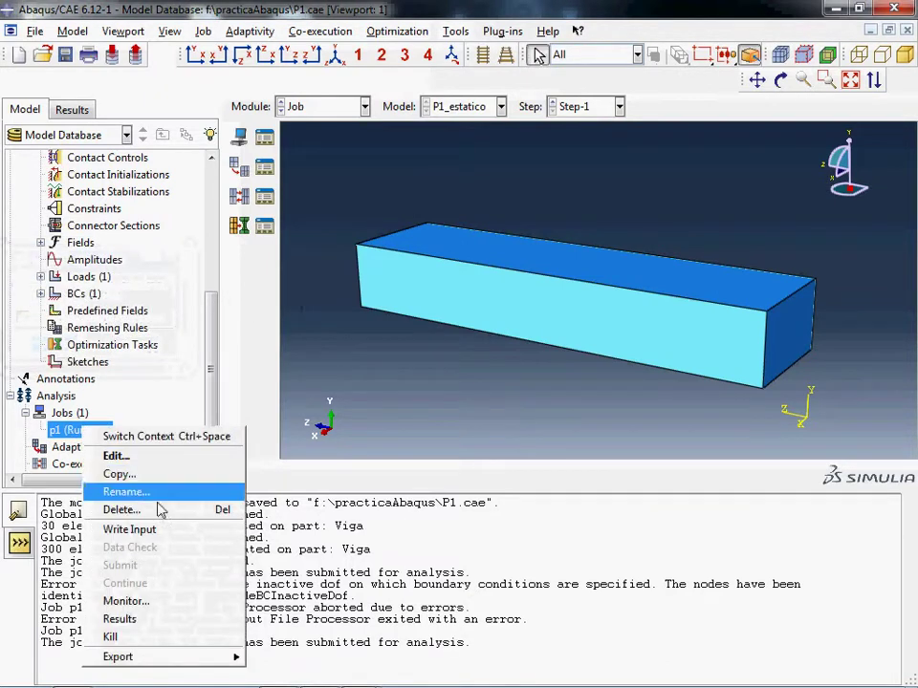
click(172, 603)
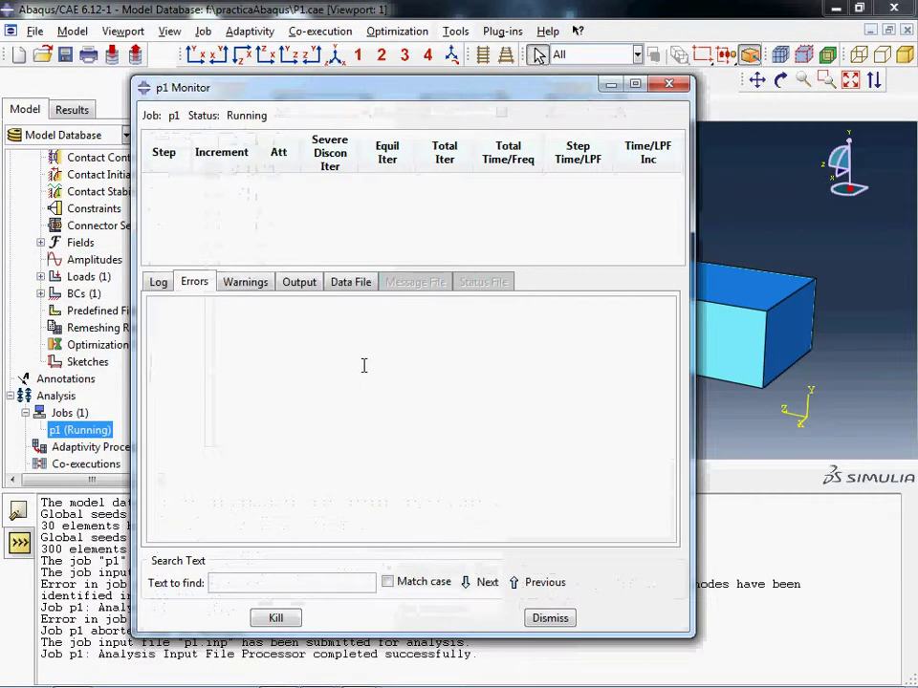
click(344, 282)
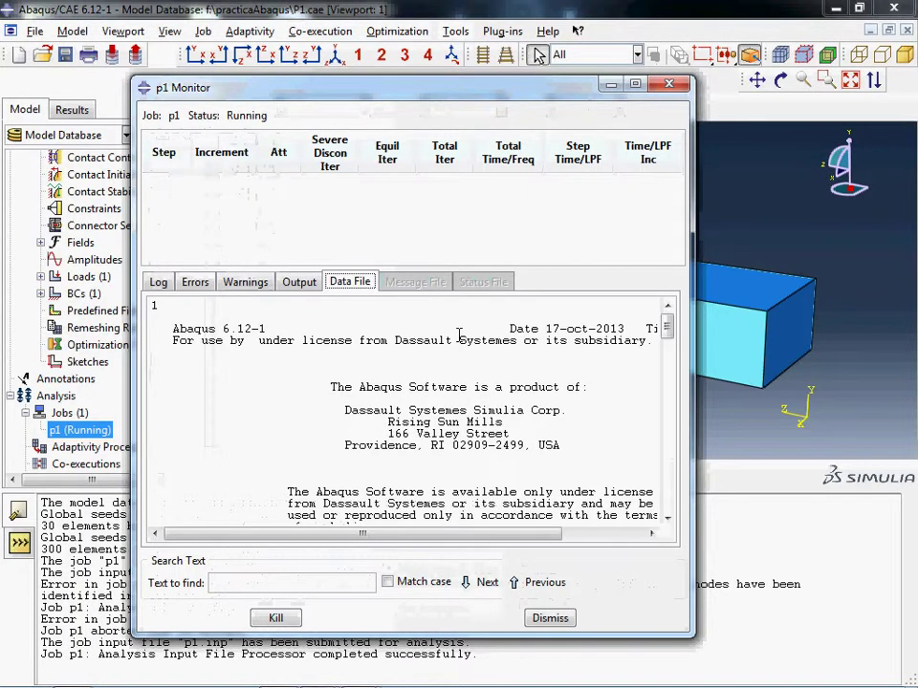
scroll(459, 335, down, 3)
scroll(449, 325, up, 1)
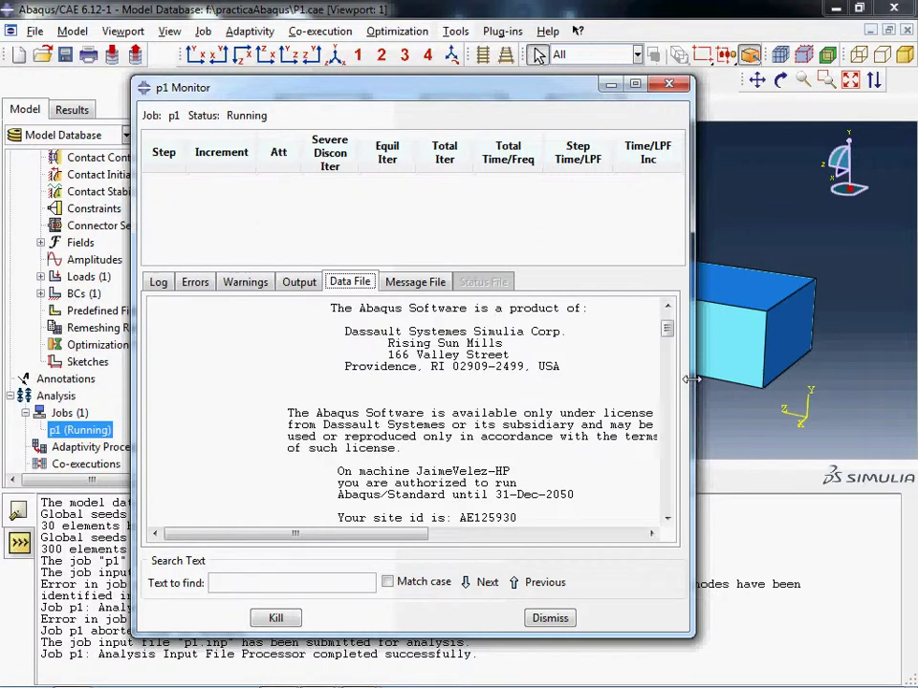
drag(690, 379, 833, 387)
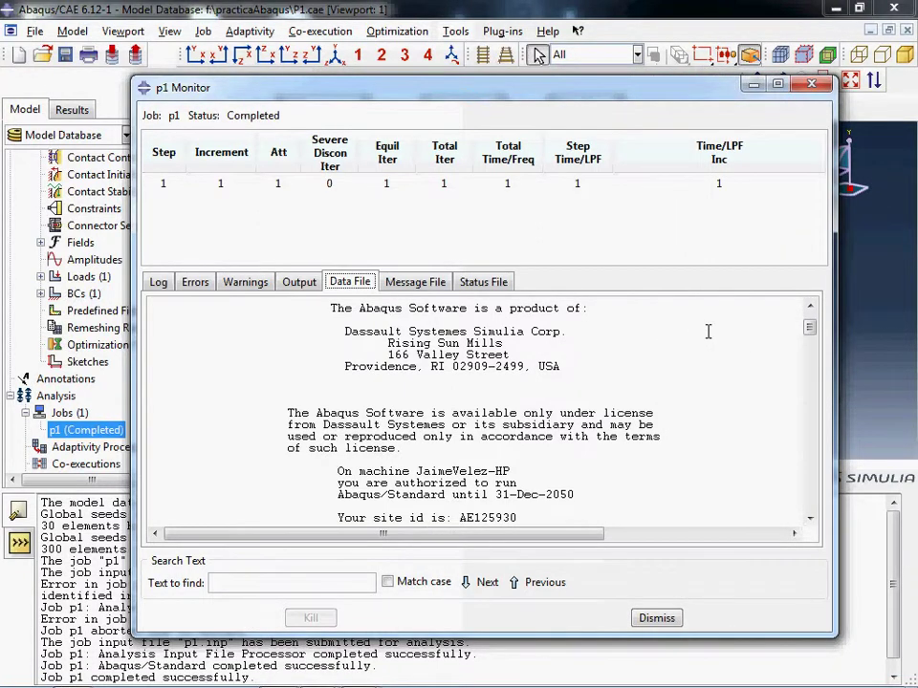
scroll(708, 332, down, 15)
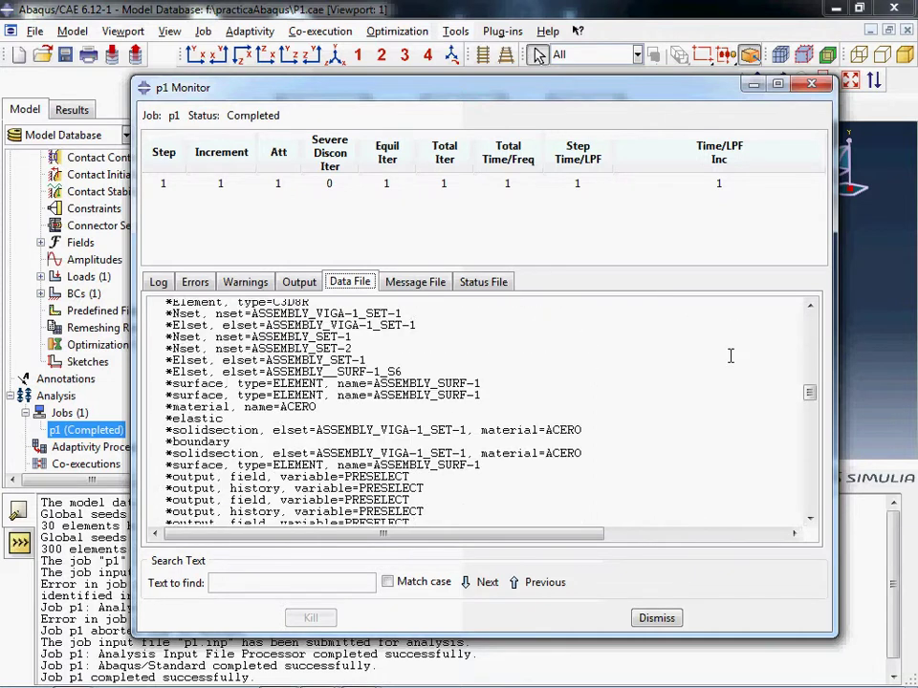
scroll(731, 355, down, 15)
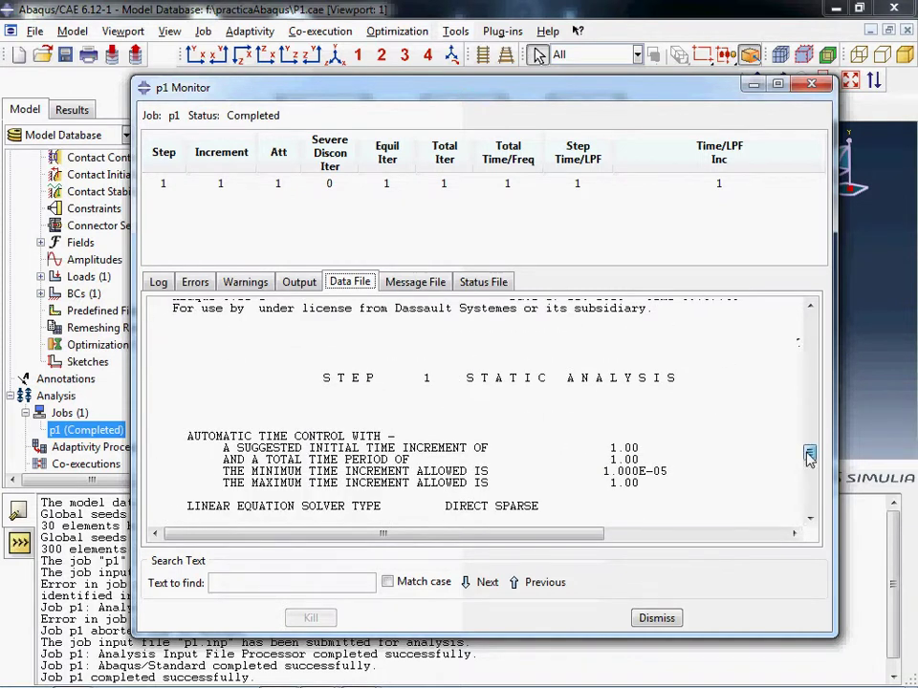
drag(808, 457, 808, 320)
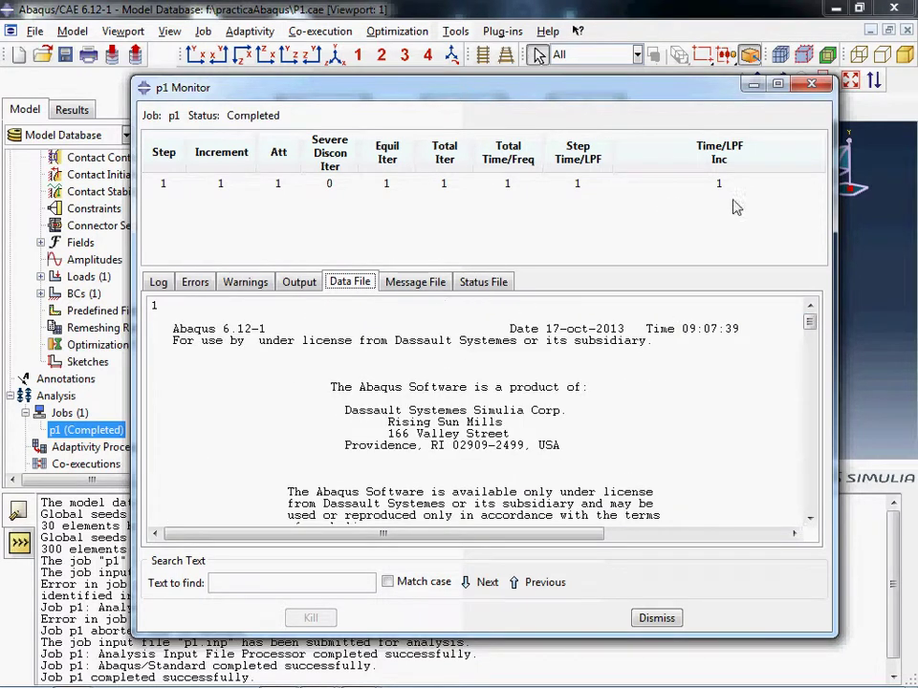
click(776, 189)
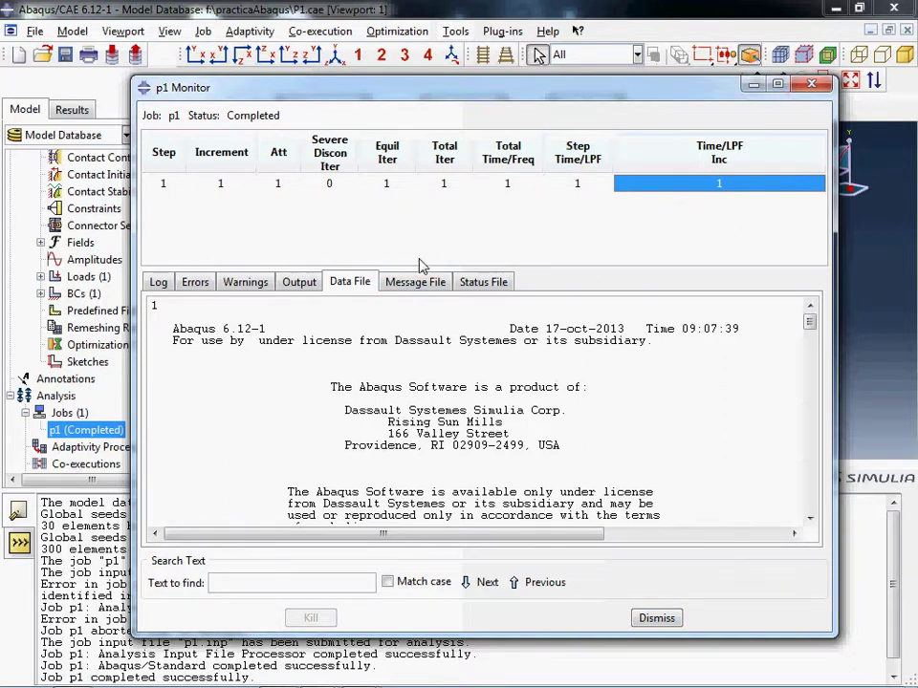
click(504, 287)
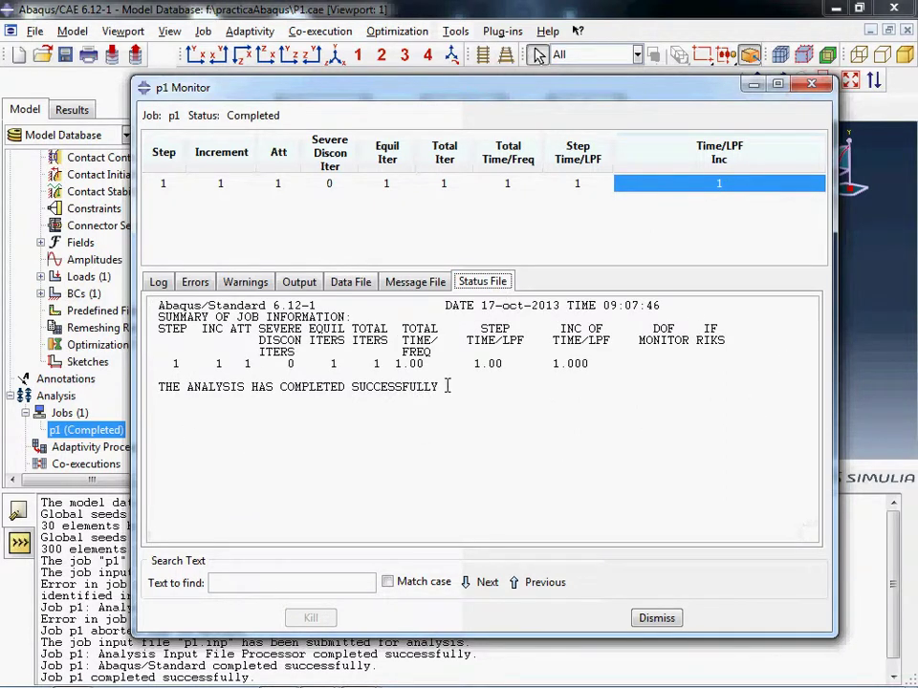
click(820, 88)
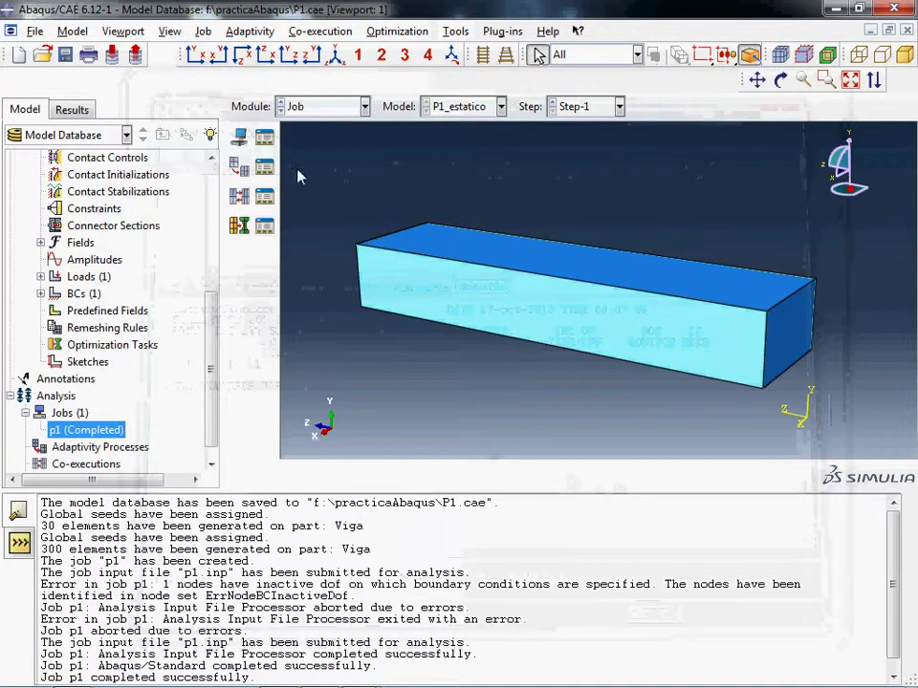
Step: Open the output database p1.odb from the practicaAbaqus folder in the Visualization module
click(362, 106)
click(349, 277)
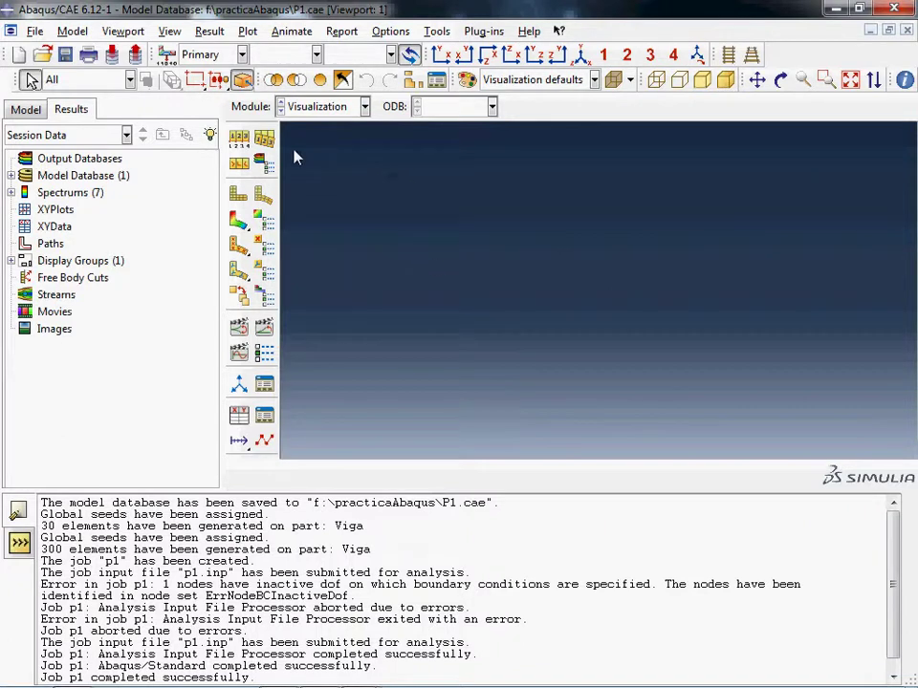
click(25, 109)
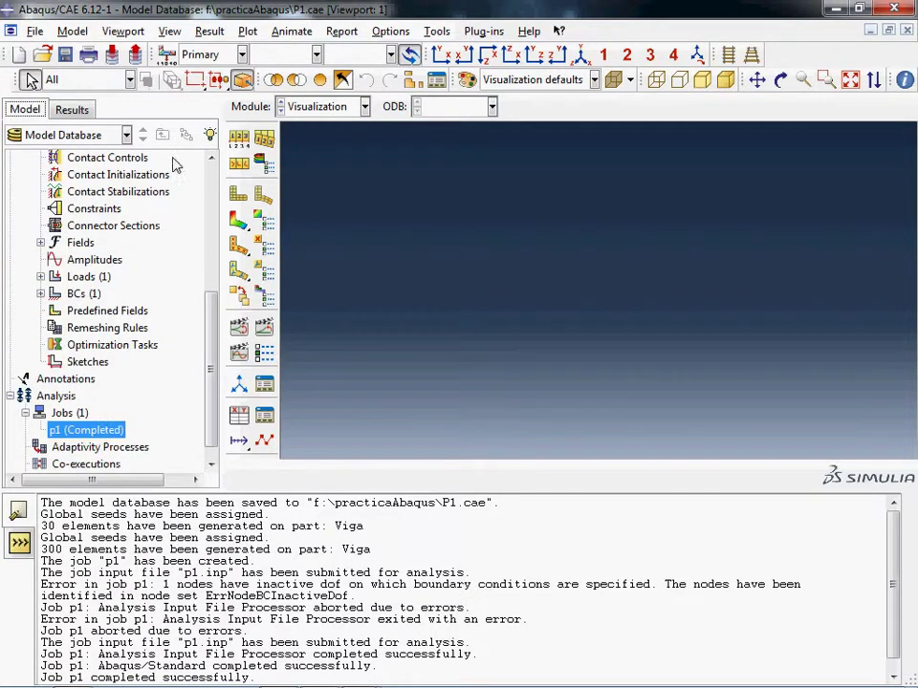
click(71, 111)
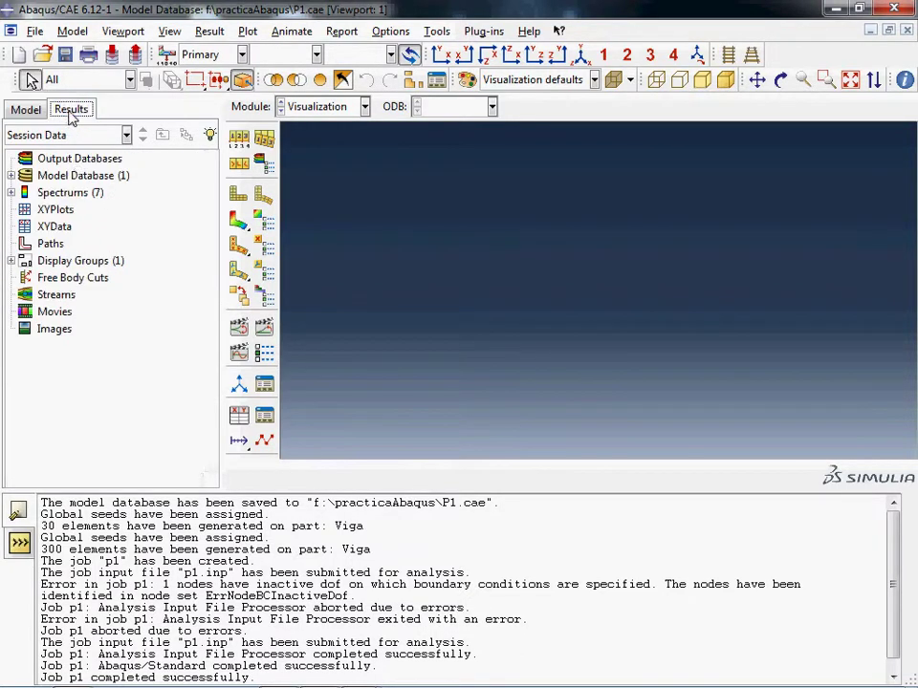
click(76, 176)
click(84, 161)
double_click(82, 163)
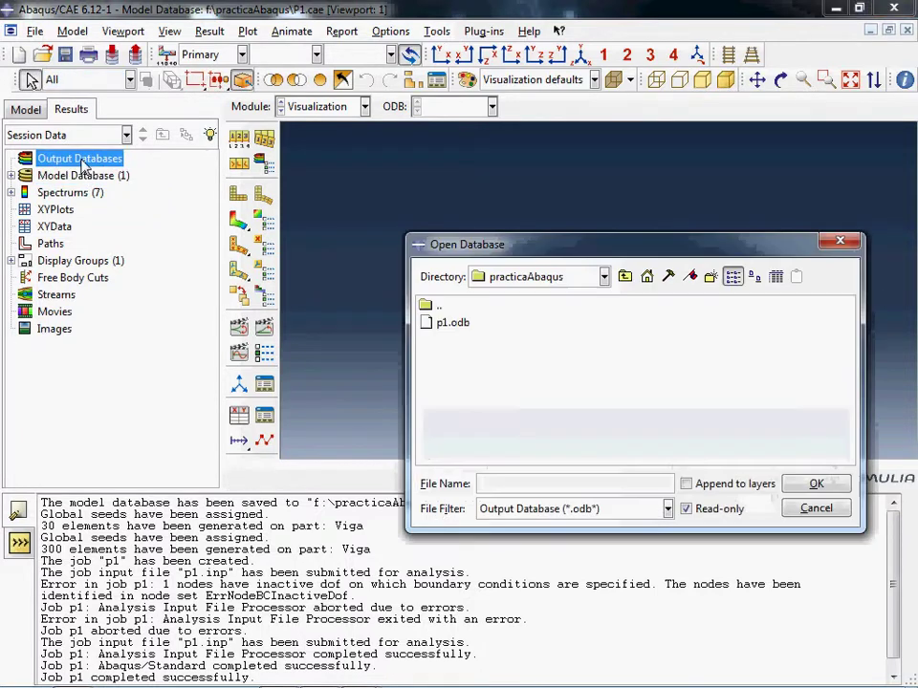
click(457, 324)
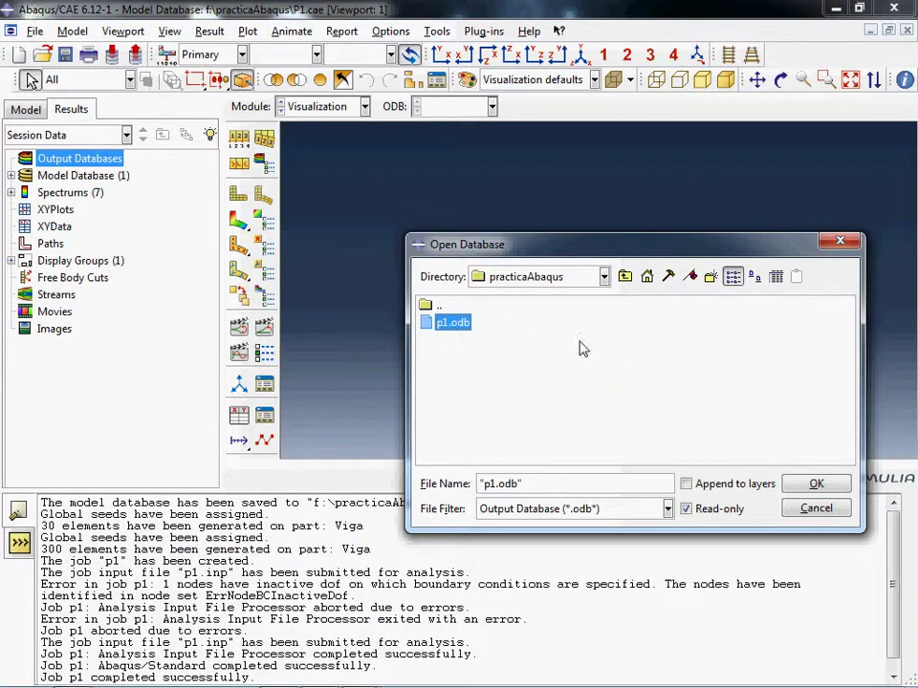
click(842, 488)
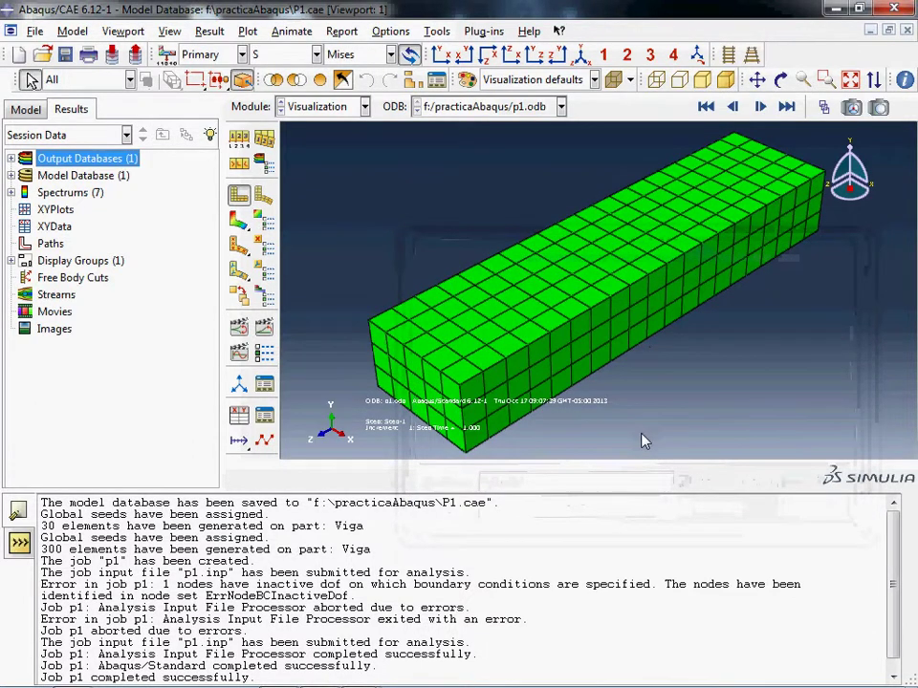
Step: Plot the Mises stress contours on the deformed shape of the beam
ctrl+alt+drag(641, 439, 754, 359)
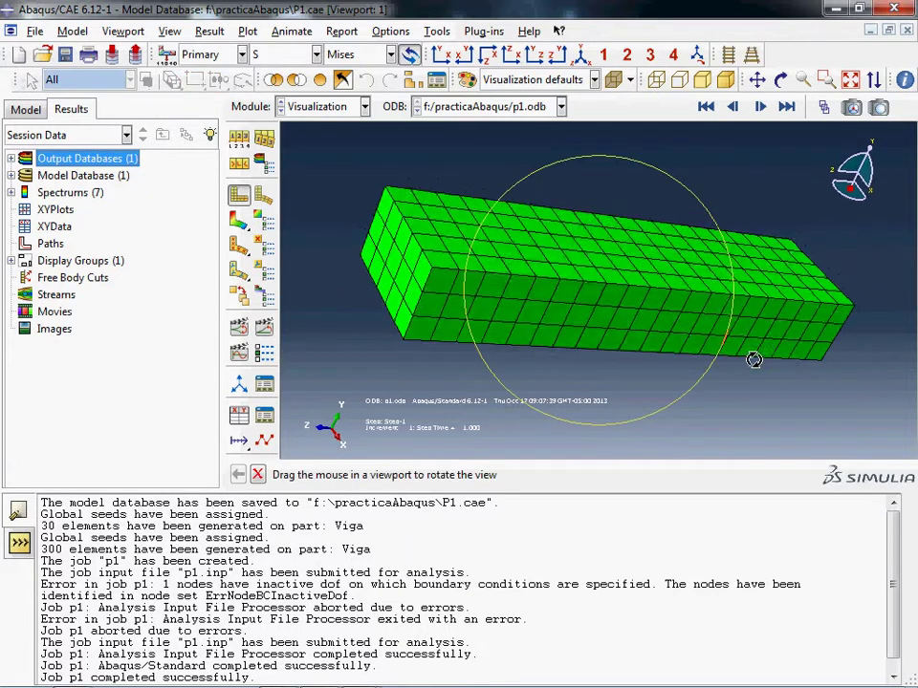
click(240, 223)
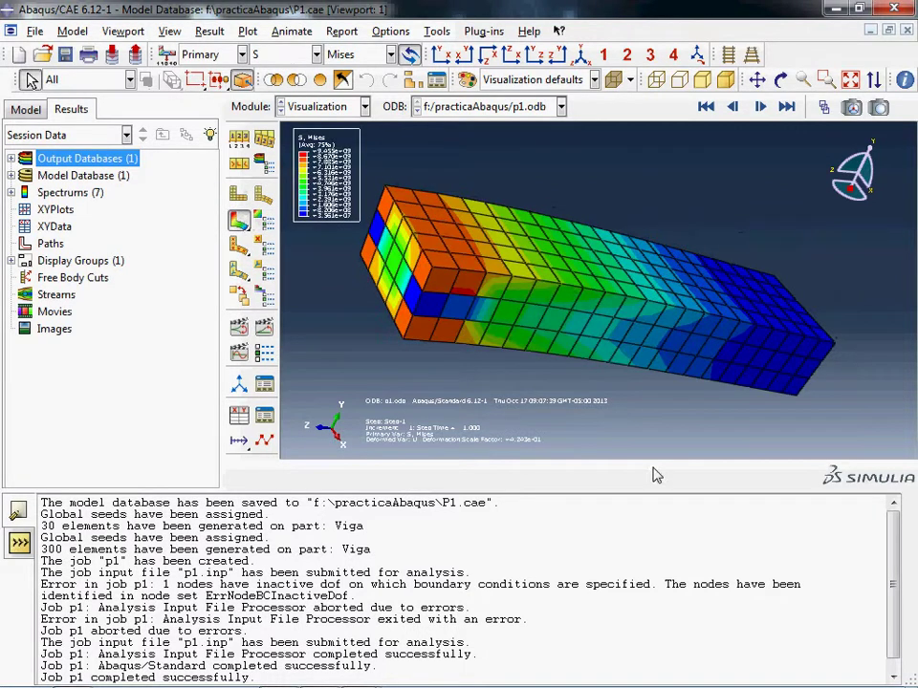
ctrl+alt+drag(681, 405, 616, 396)
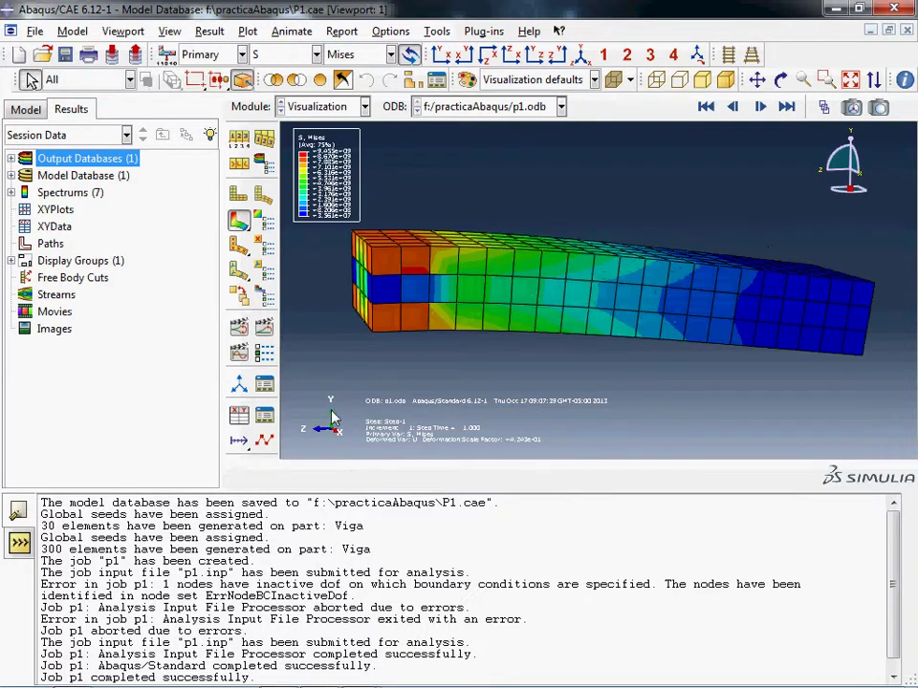
Step: Inspect the deformed beam's stress contours from several standard views, ending with the right view
click(440, 56)
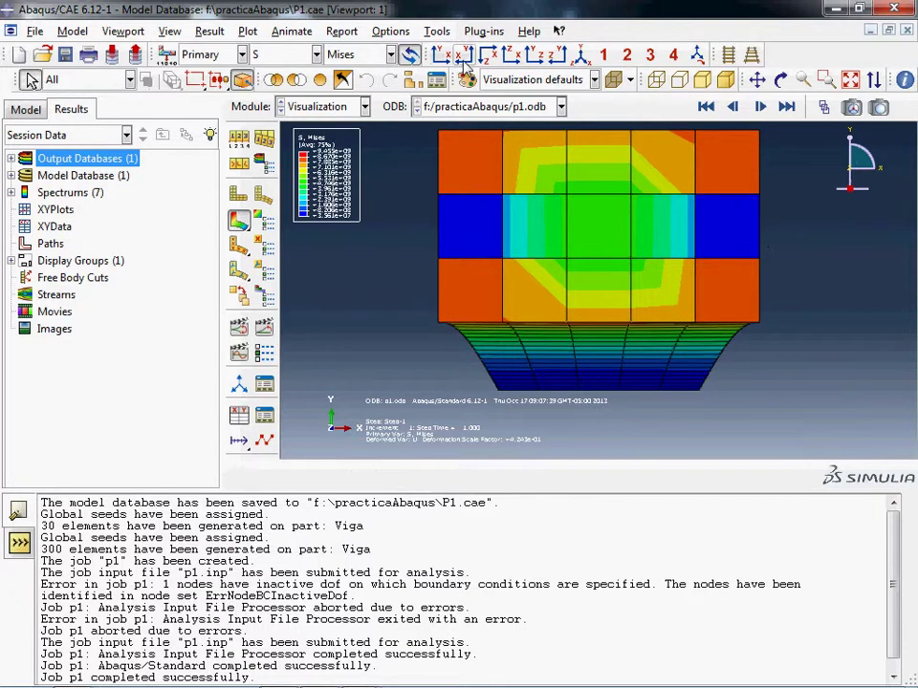
click(490, 55)
click(510, 55)
click(534, 55)
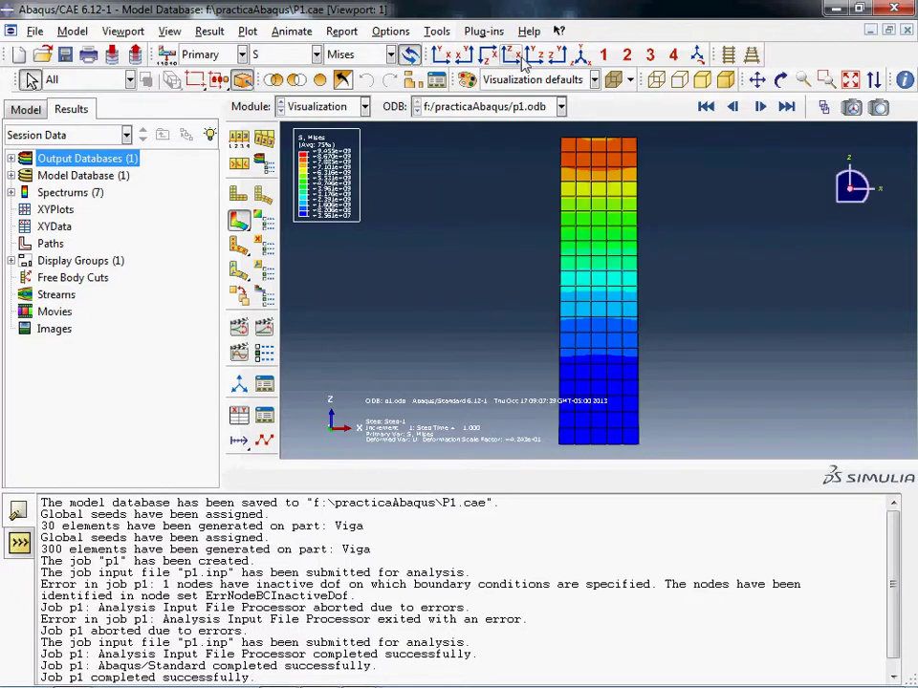
click(557, 55)
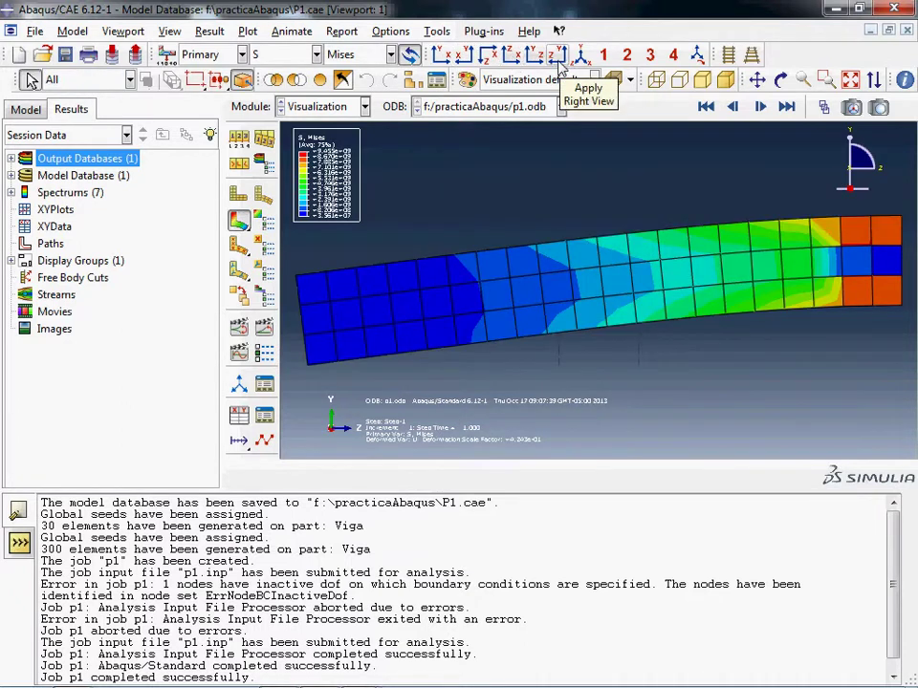
click(562, 58)
scroll(602, 356, up, 2)
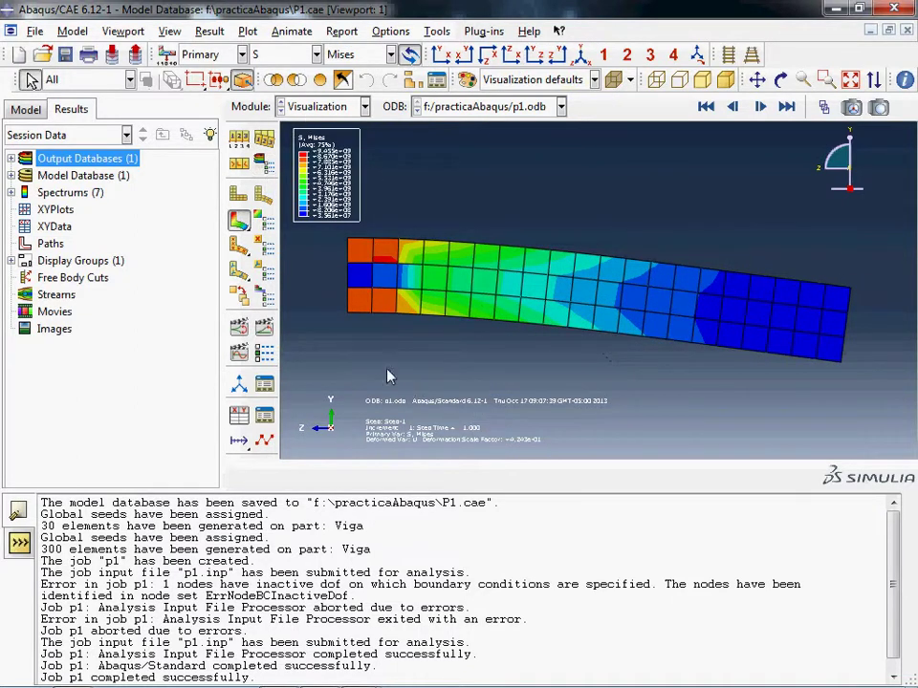
Step: Open the common plot options and review the label, style, normal, scaling and basic deformation scale settings
click(239, 137)
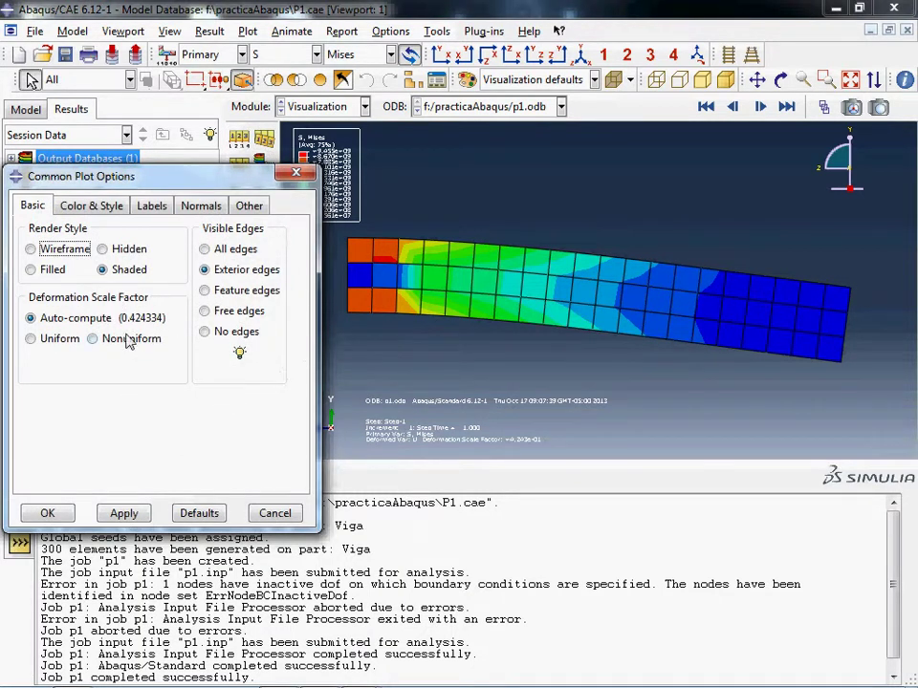
click(150, 207)
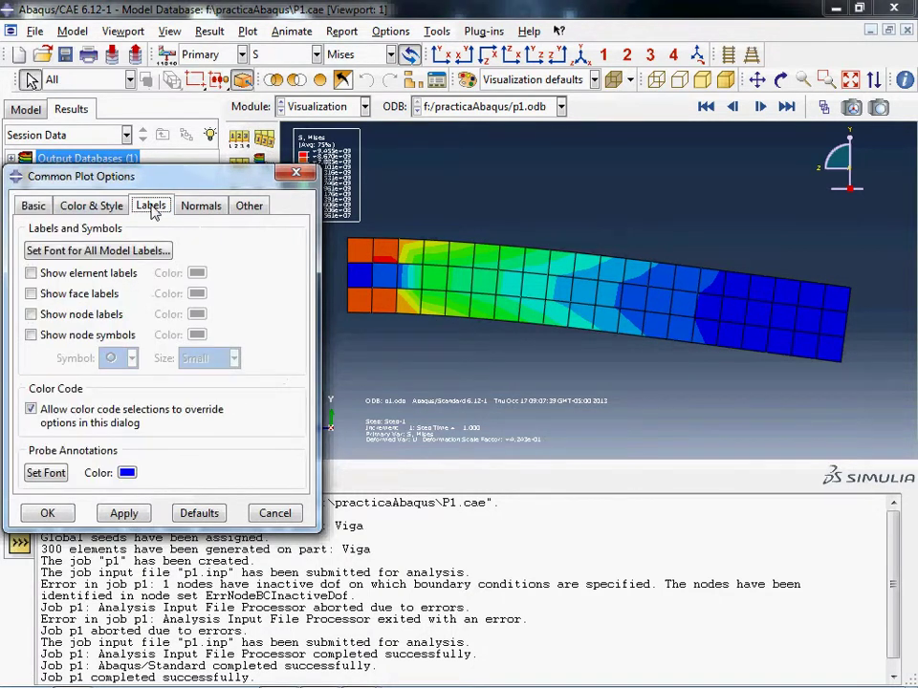
click(88, 206)
click(191, 207)
click(244, 207)
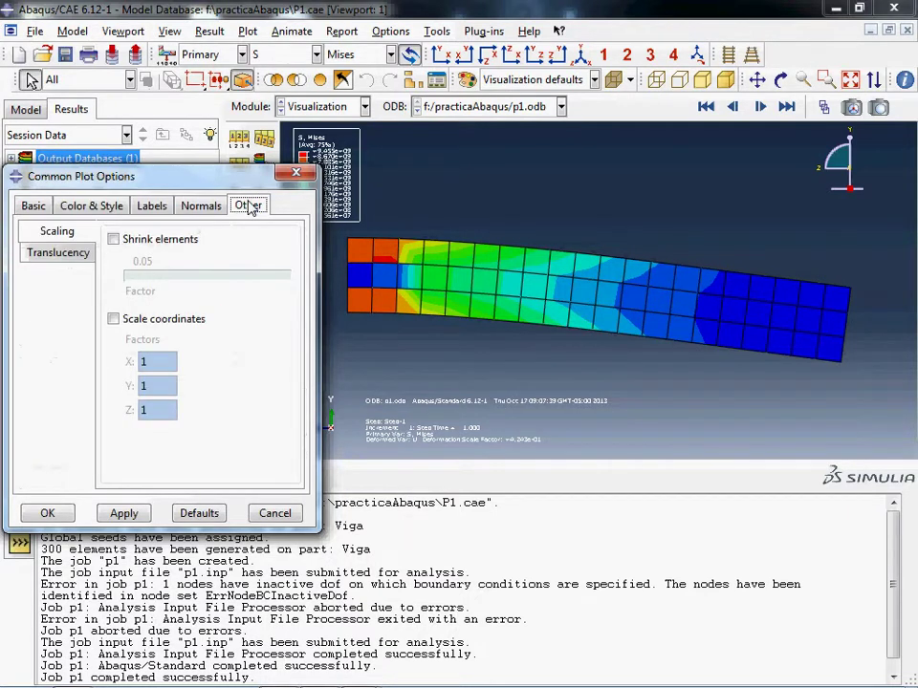
click(32, 206)
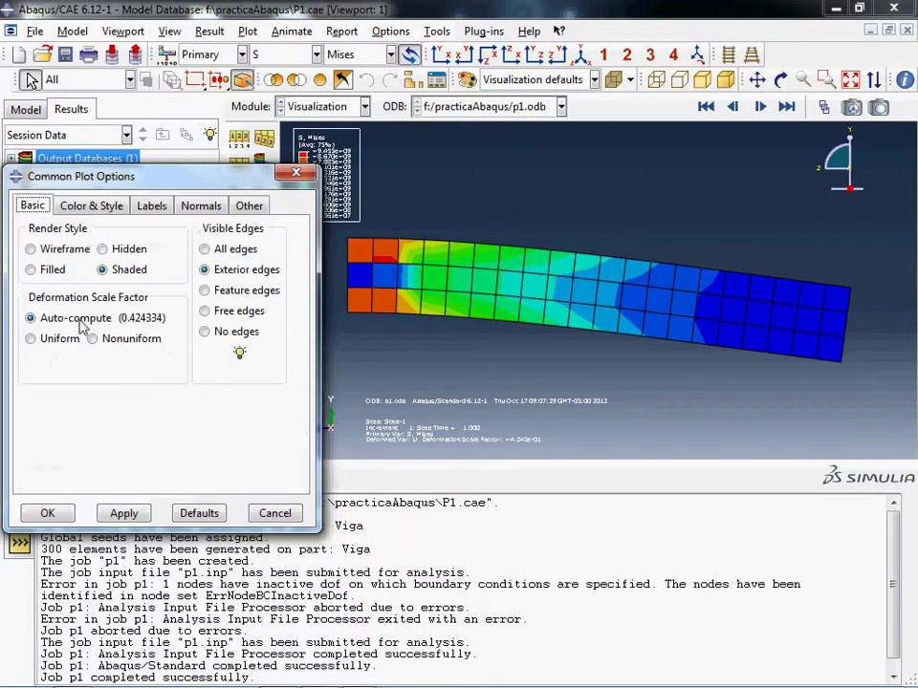